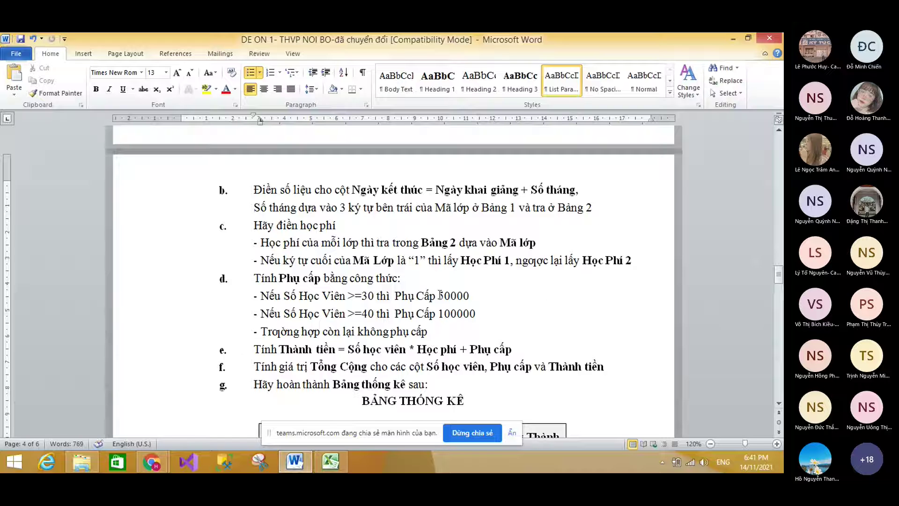
# In the first Phụ cấp condition of item d, insert "và Số học viên <40" after ">=30"
pyautogui.moveTo(441, 295); pyautogui.dragTo(485, 296)
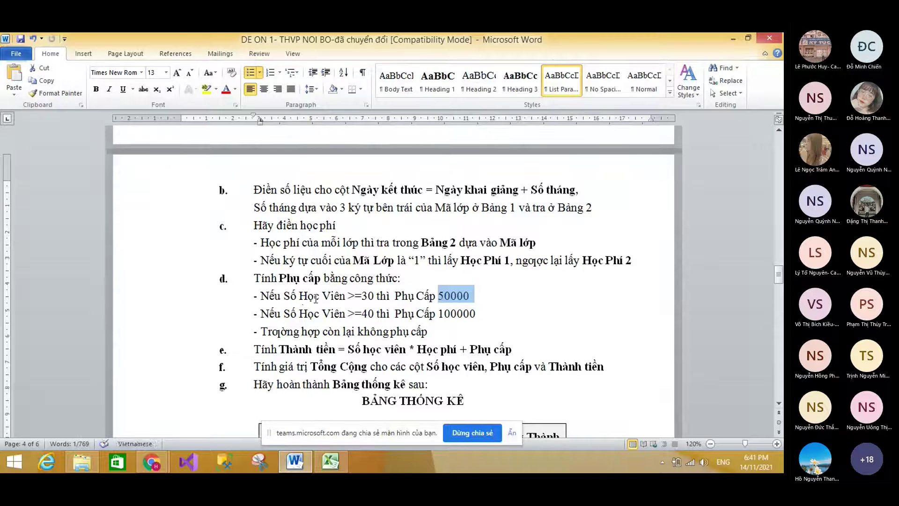
pyautogui.press('Home')
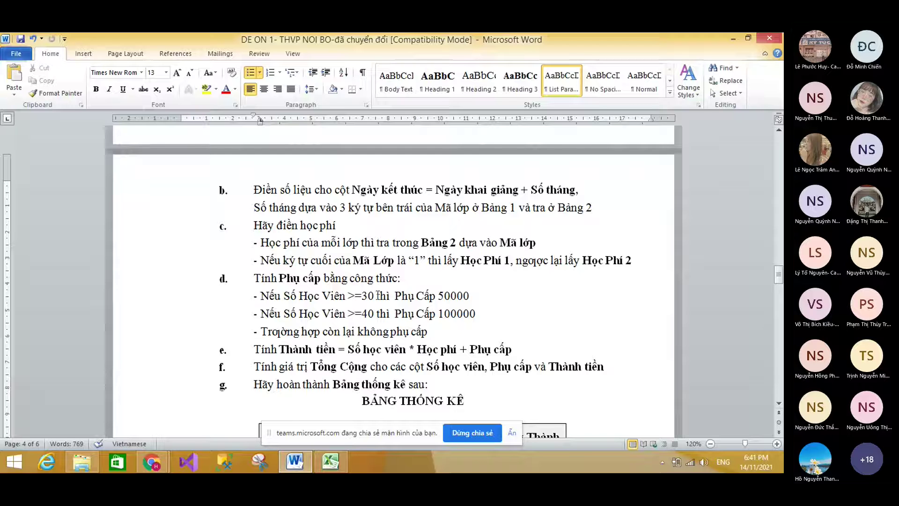
pyautogui.click(378, 295)
pyautogui.write('và ')
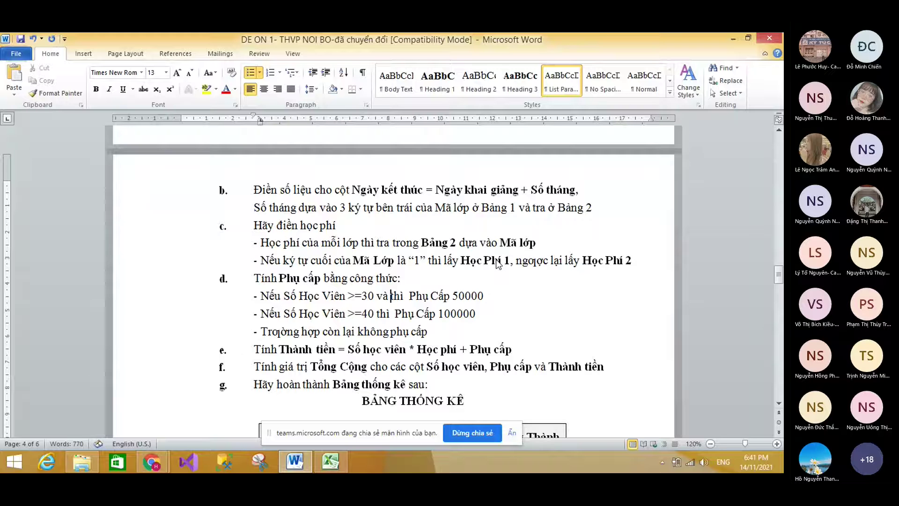
pyautogui.write('Số họ')
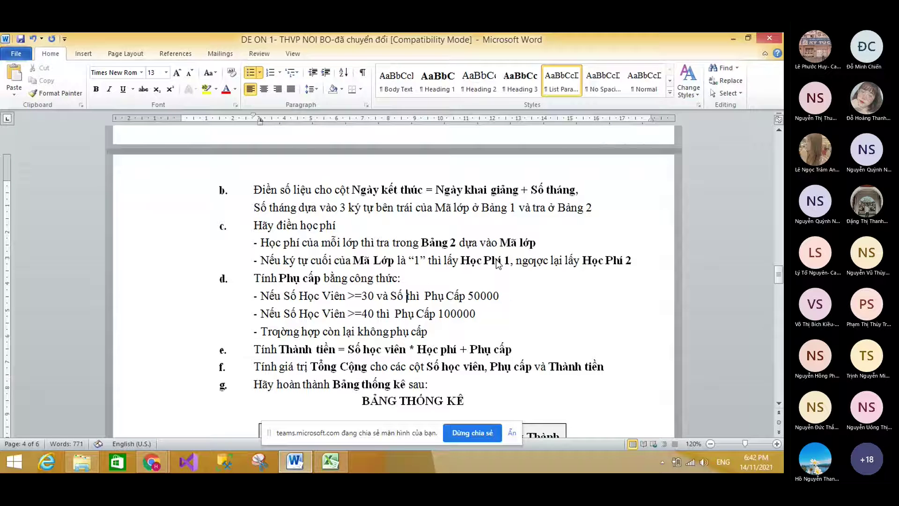
pyautogui.write('c')
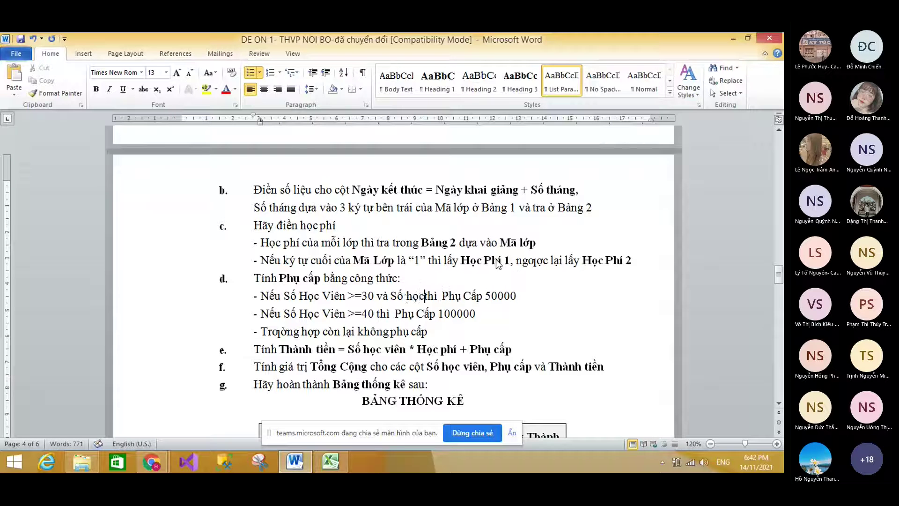
pyautogui.write(' viên <')
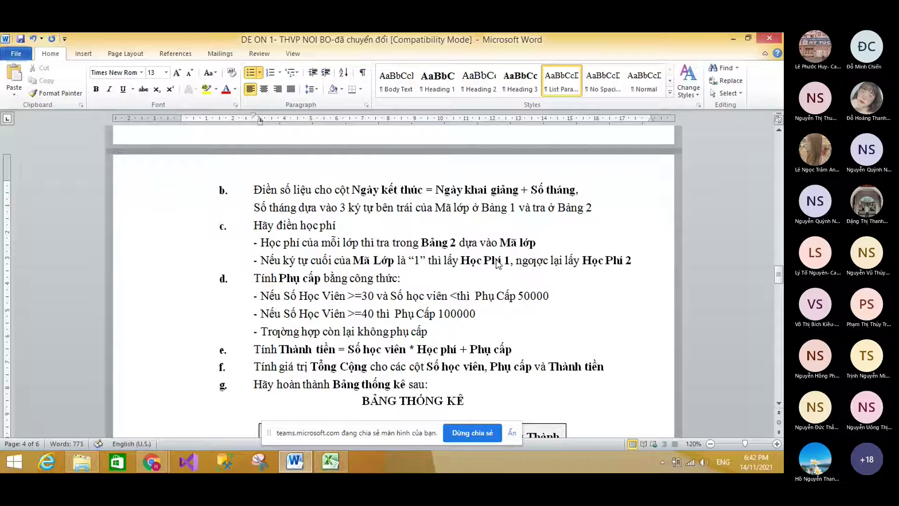
pyautogui.write('40')
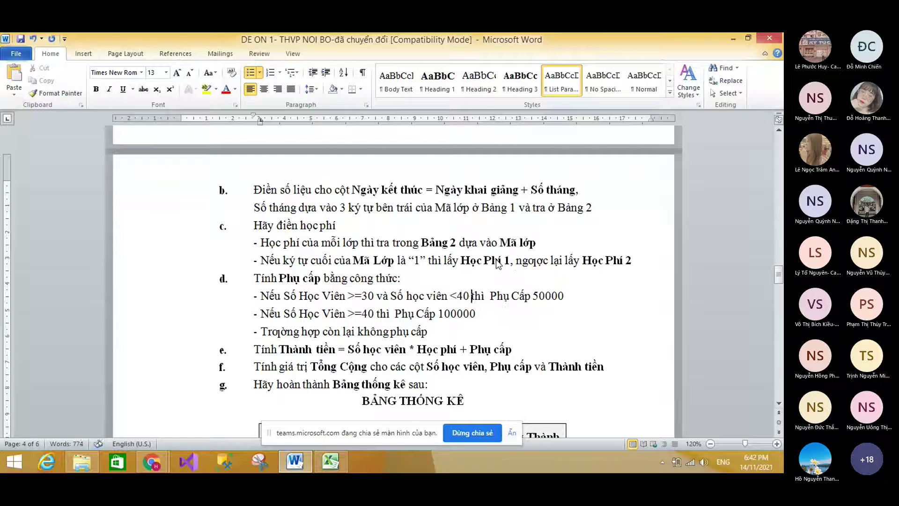
# Capture a Snipping Tool screenshot of the Phụ cấp rule lines in item d
pyautogui.click(272, 470)
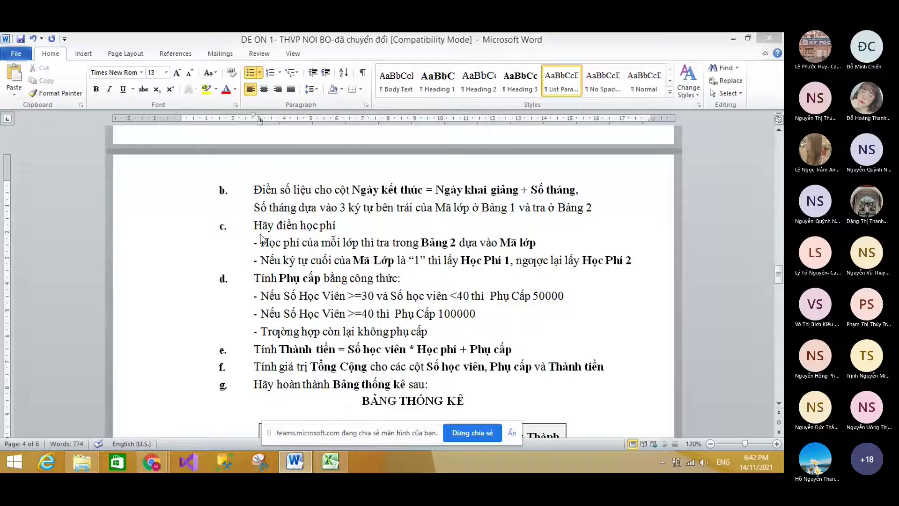
pyautogui.click(448, 326)
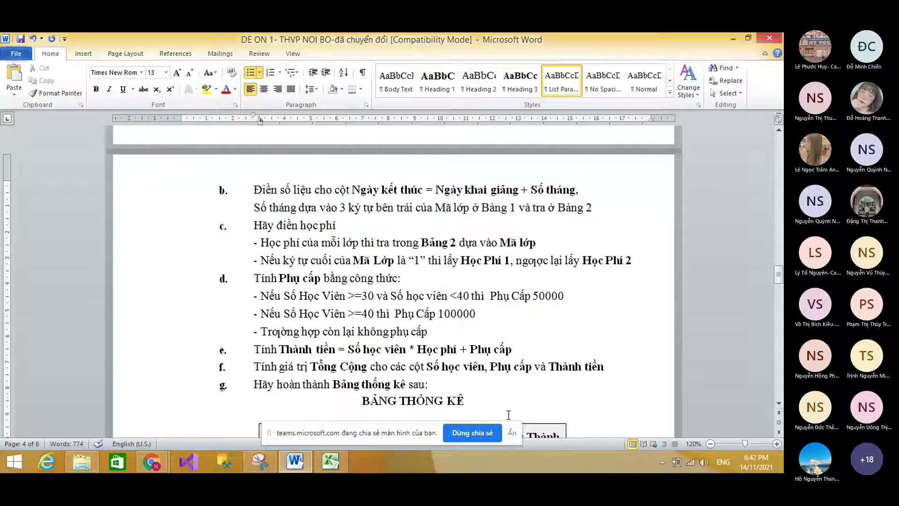
pyautogui.click(260, 462)
pyautogui.moveTo(243, 267); pyautogui.dragTo(589, 331)
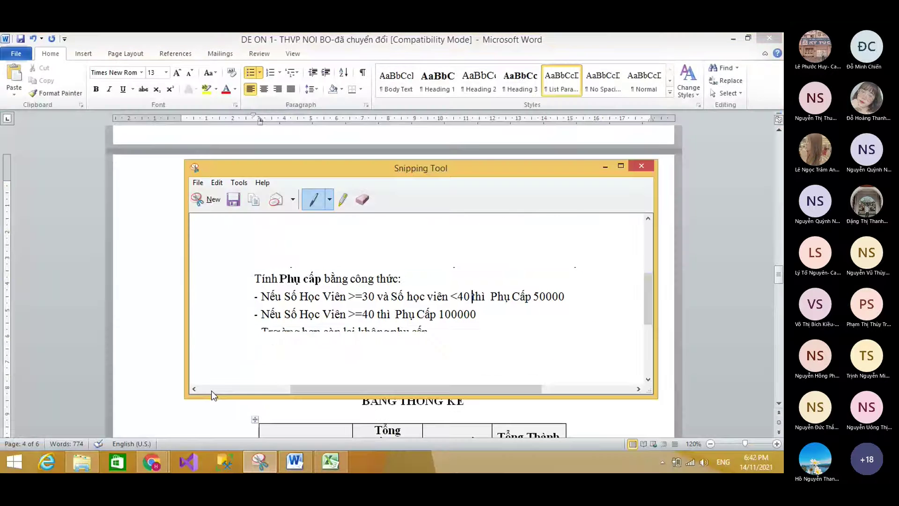
# Switch to the Microsoft Teams meeting and send the captured snip in the meeting chat
pyautogui.moveTo(163, 466)
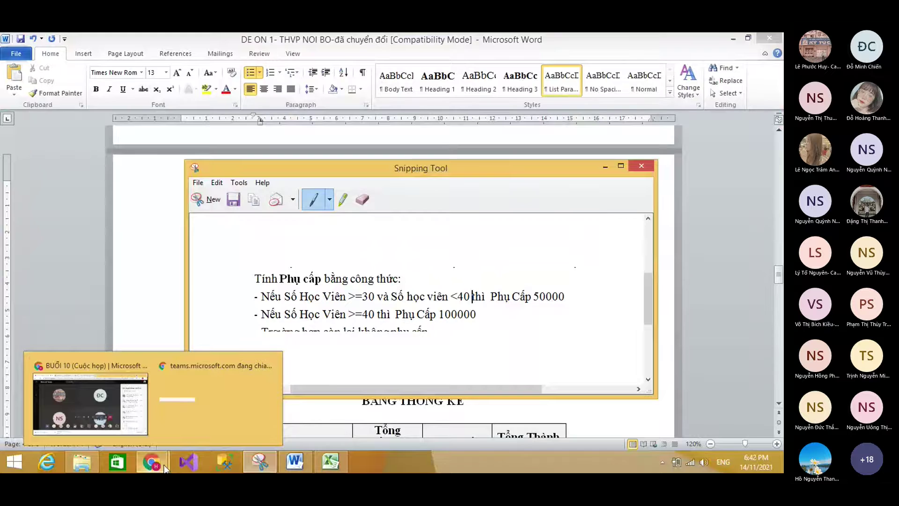
pyautogui.click(90, 404)
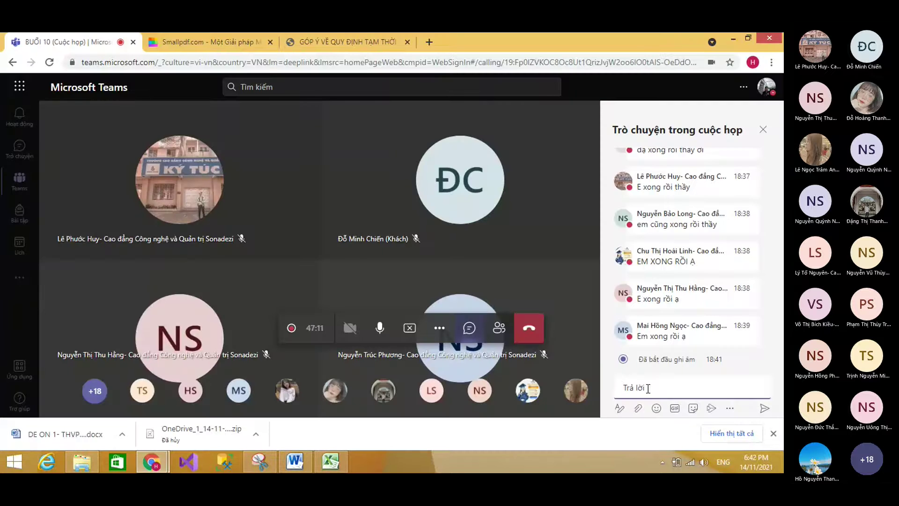
pyautogui.click(648, 388)
pyautogui.hotkey('ctrl', 'v')
pyautogui.press('Return')
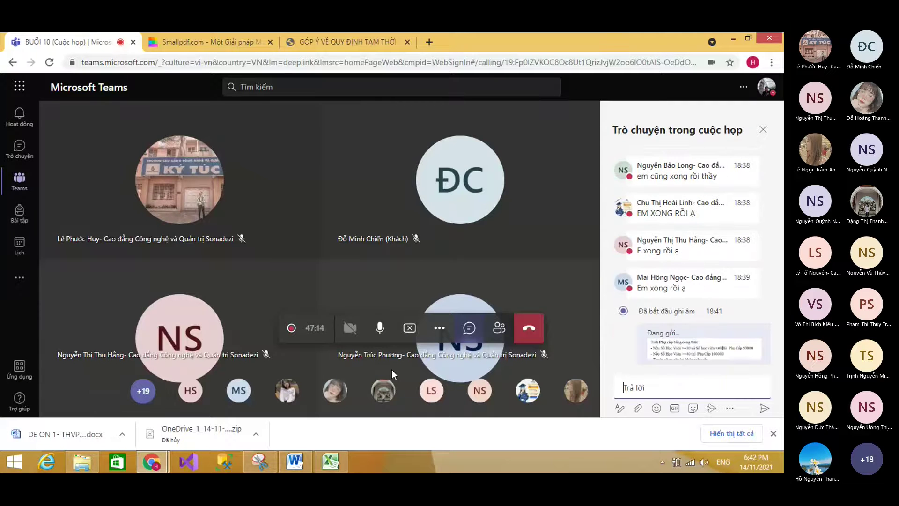
# Return to the Word document and examine requirement a on filling the Tên lớp học column from Mã lớp and Bảng 2
pyautogui.click(295, 462)
pyautogui.scroll(6, 536, 364)
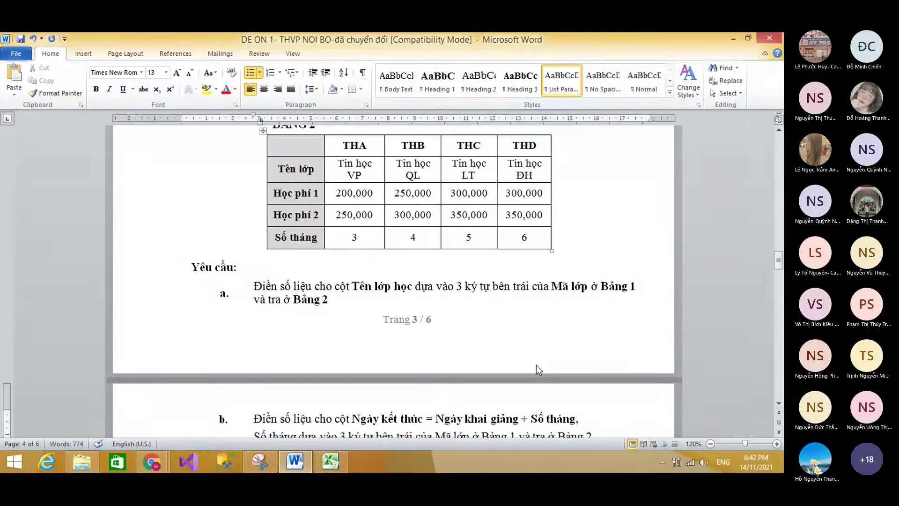
pyautogui.scroll(-1, 468, 317)
pyautogui.scroll(1, 468, 316)
pyautogui.moveTo(260, 285); pyautogui.dragTo(328, 300)
pyautogui.click(339, 308)
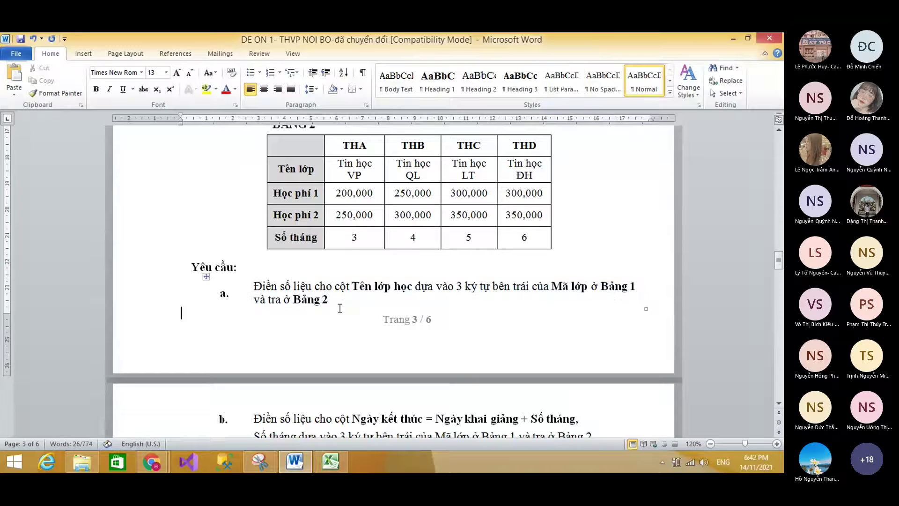
pyautogui.scroll(1, 336, 308)
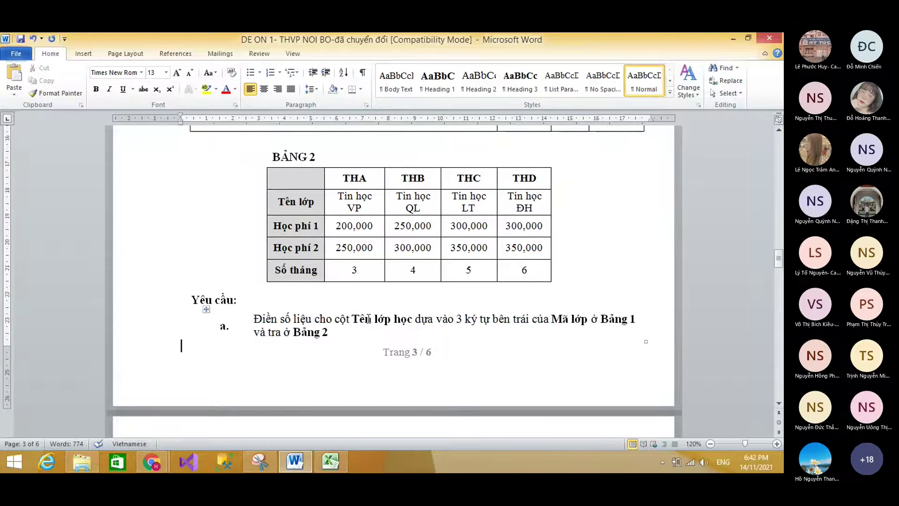
pyautogui.moveTo(352, 320); pyautogui.dragTo(409, 318)
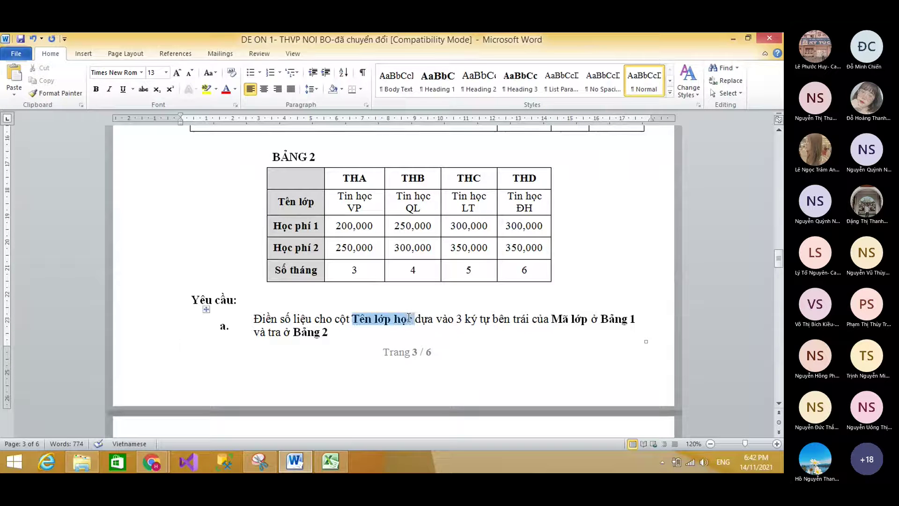
pyautogui.click(546, 333)
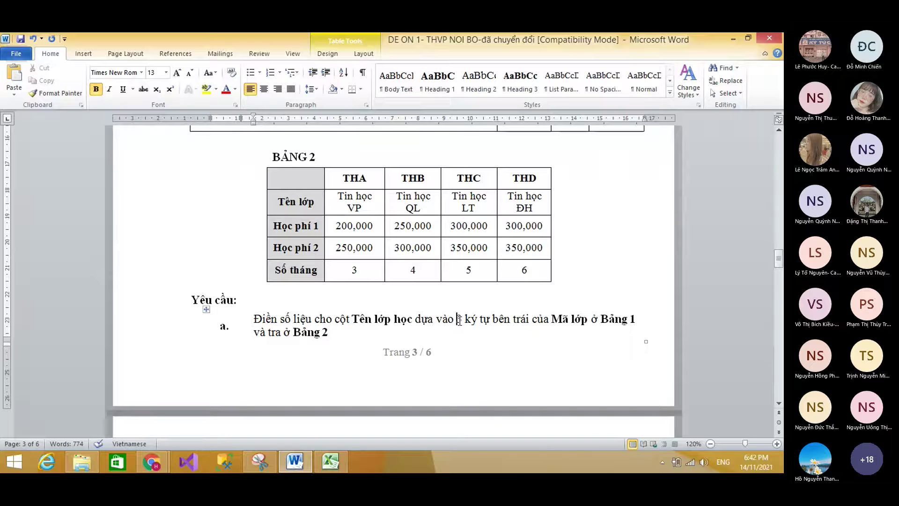
pyautogui.moveTo(459, 319); pyautogui.dragTo(590, 319)
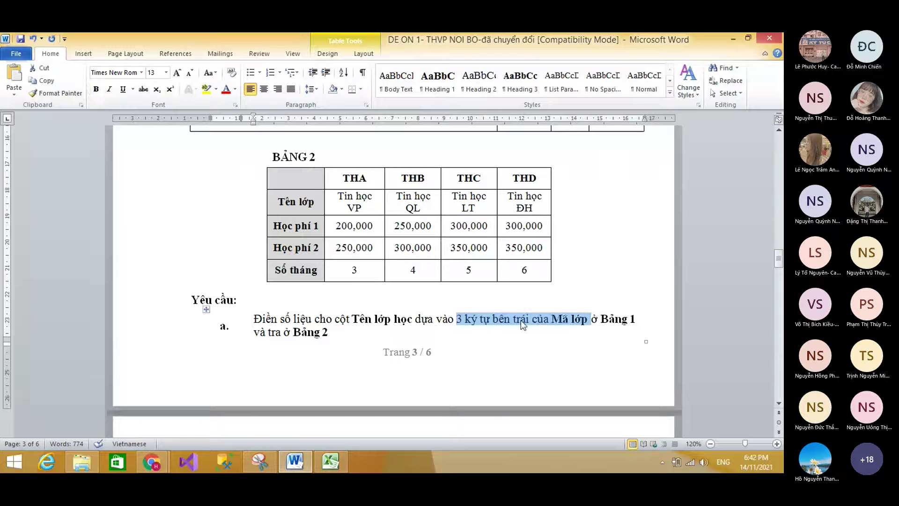
pyautogui.click(347, 329)
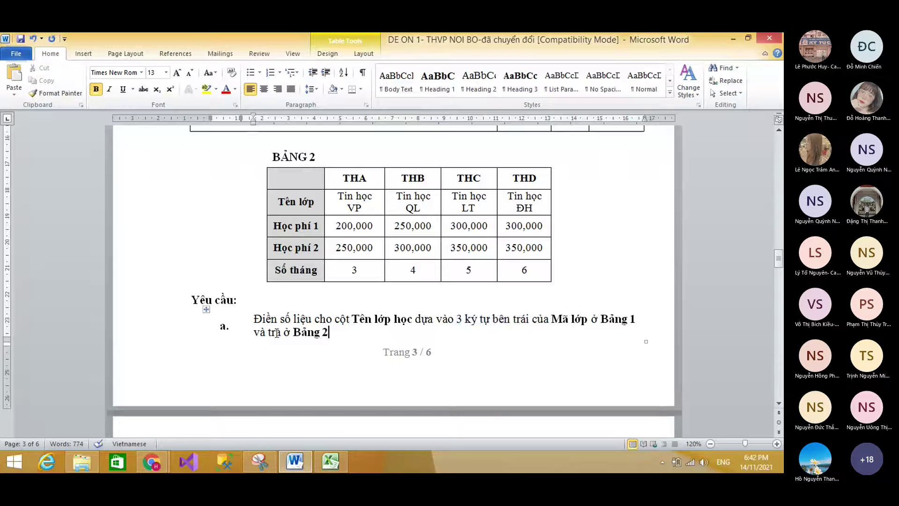
# Compare the Mã lớp codes in Bảng 1 with the header codes of Bảng 2, checking the rule on three left characters
pyautogui.scroll(6, 277, 333)
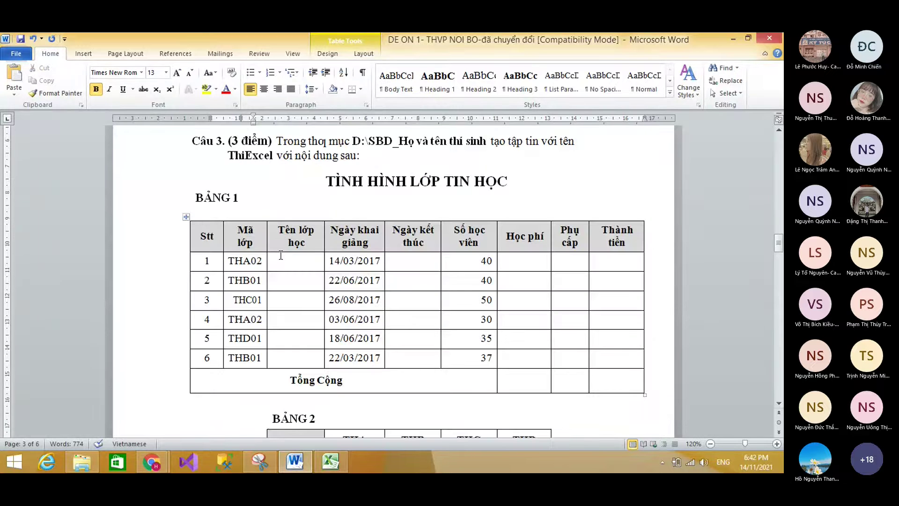
pyautogui.moveTo(248, 262); pyautogui.dragTo(260, 354)
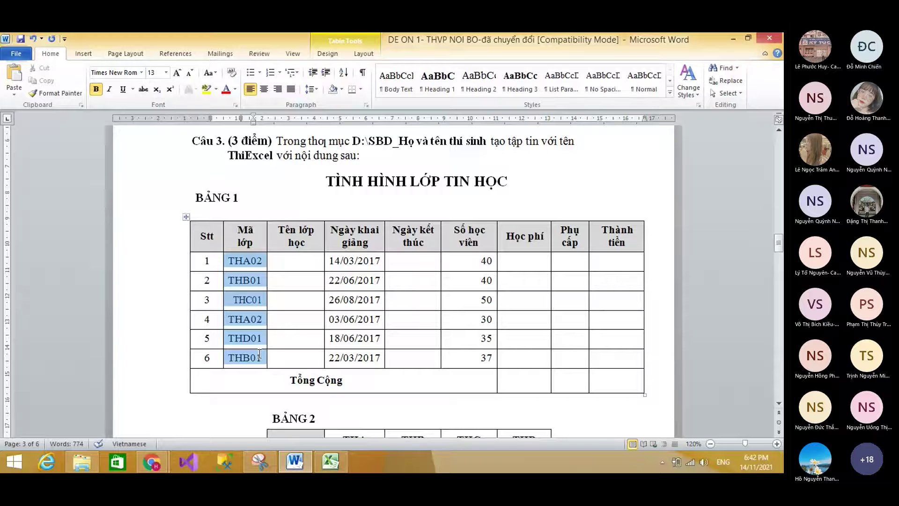
pyautogui.scroll(-4, 258, 353)
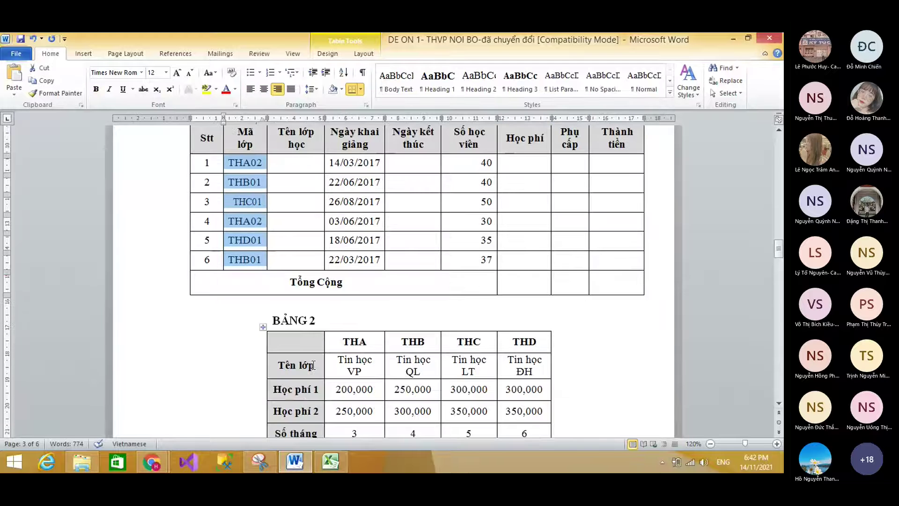
pyautogui.click(345, 280)
pyautogui.moveTo(345, 280); pyautogui.dragTo(530, 286)
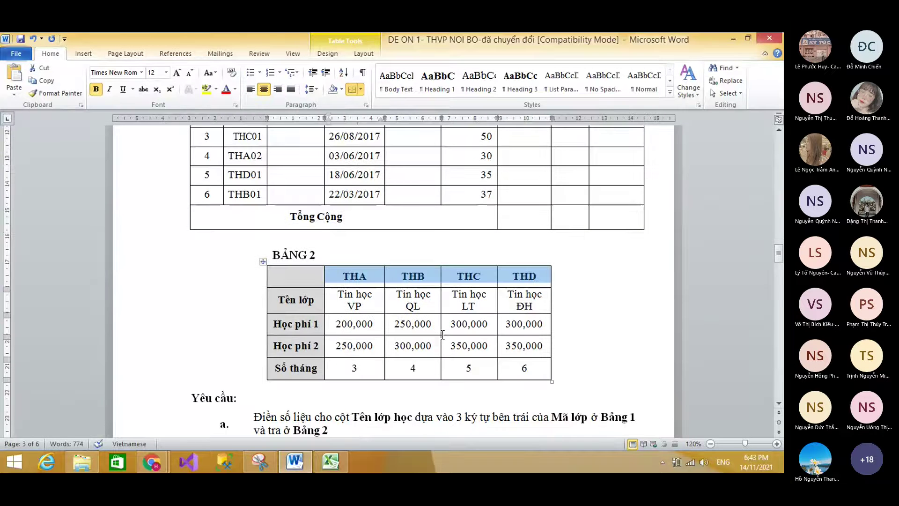
pyautogui.scroll(-3, 442, 335)
pyautogui.moveTo(457, 319); pyautogui.dragTo(532, 319)
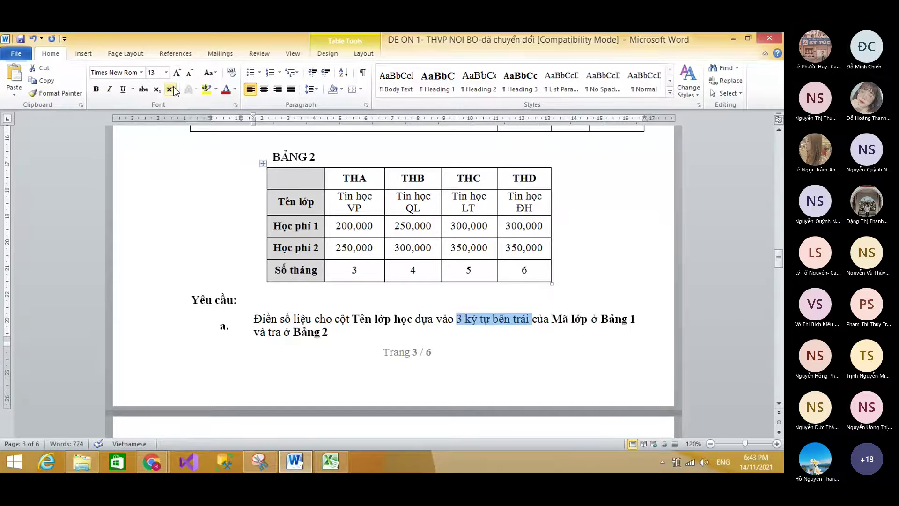
# In the ThiExcel workbook in Excel, enter =LEFT(B5,3) in cell C5 of the Tên lớp học column
pyautogui.click(335, 465)
pyautogui.scroll(3, 187, 253)
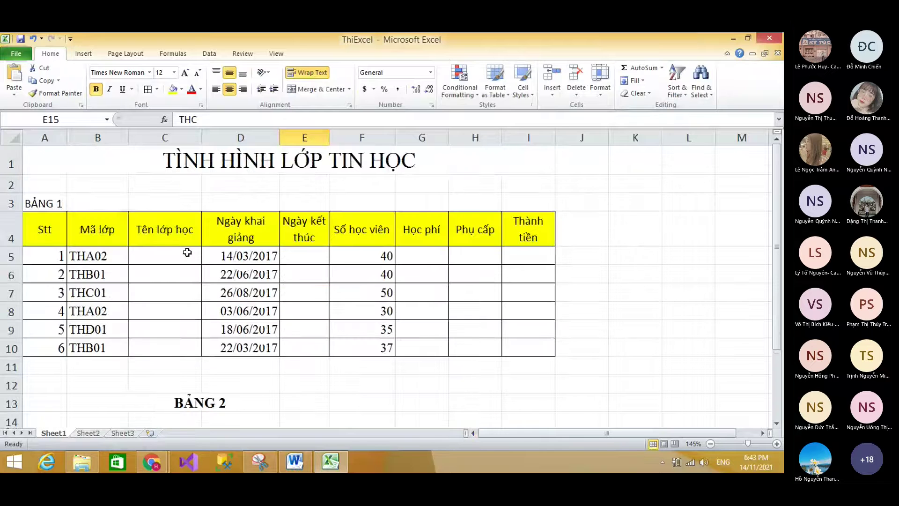
pyautogui.click(187, 253)
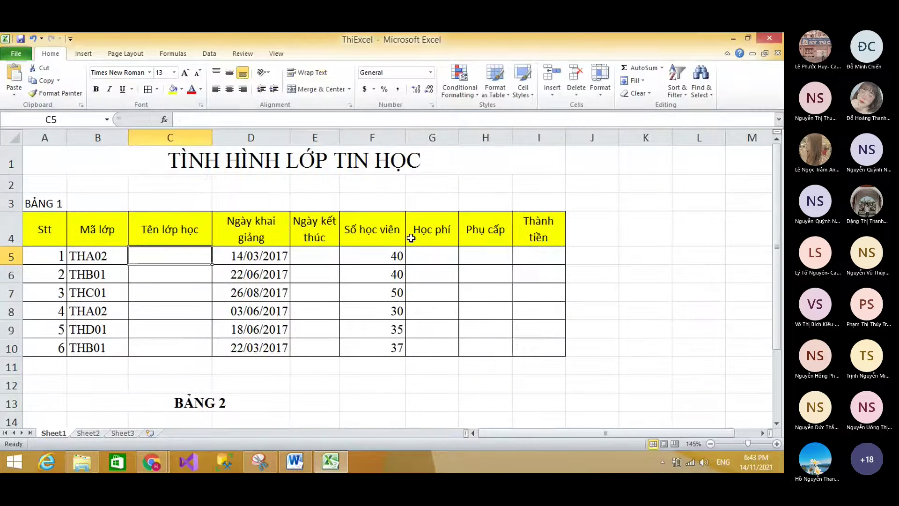
pyautogui.write('=LE')
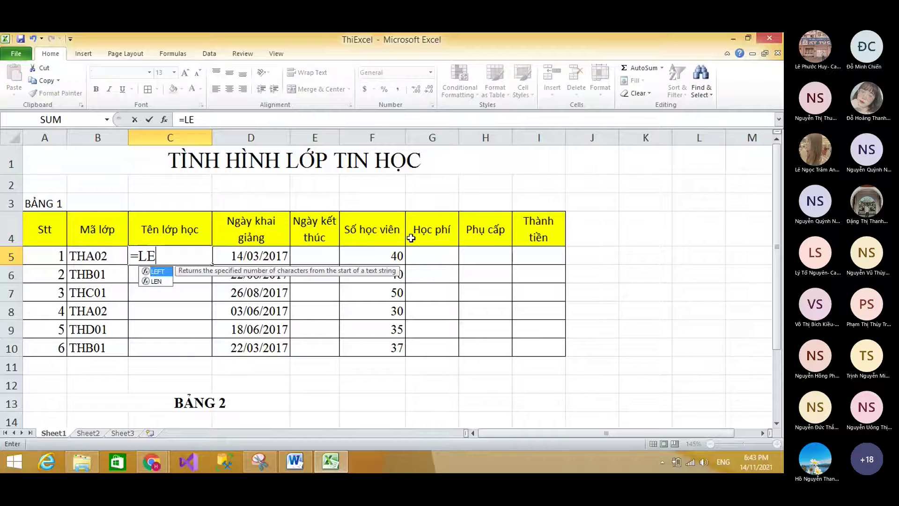
pyautogui.write('FT(')
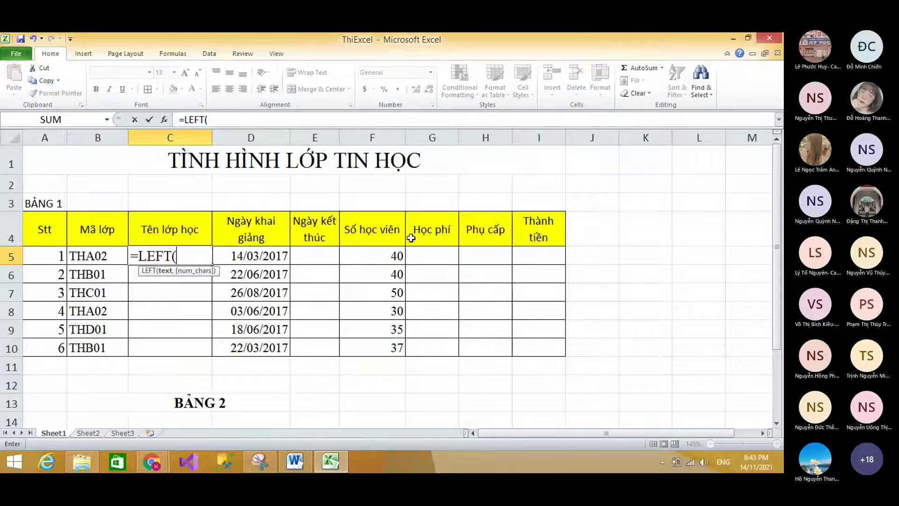
pyautogui.click(115, 261)
pyautogui.write(',3')
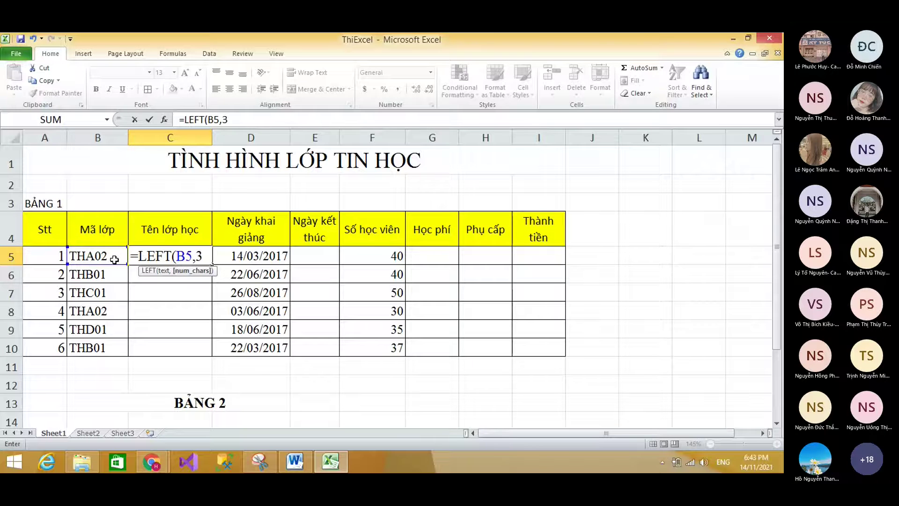
pyautogui.write(')')
pyautogui.press('Return')
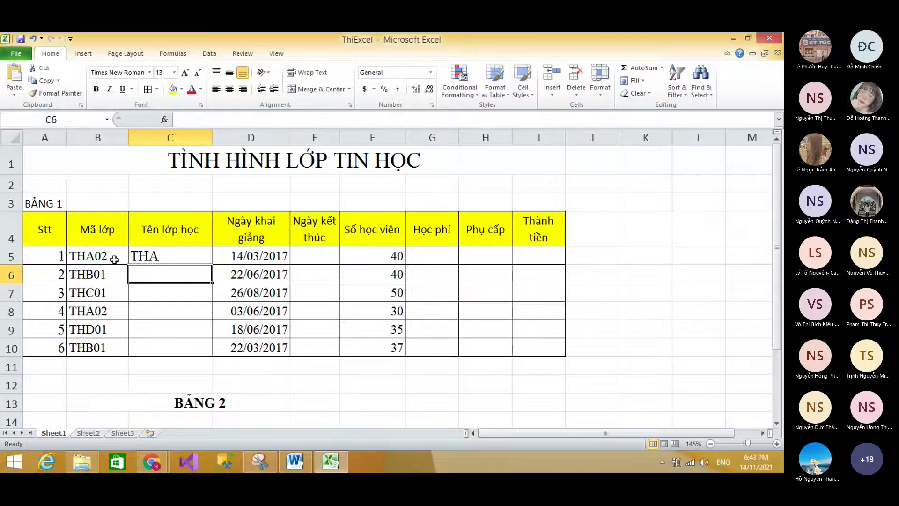
# Check the LEFT result in C5 against the class codes in the header row of Bảng 2
pyautogui.scroll(-1, 155, 288)
pyautogui.click(183, 195)
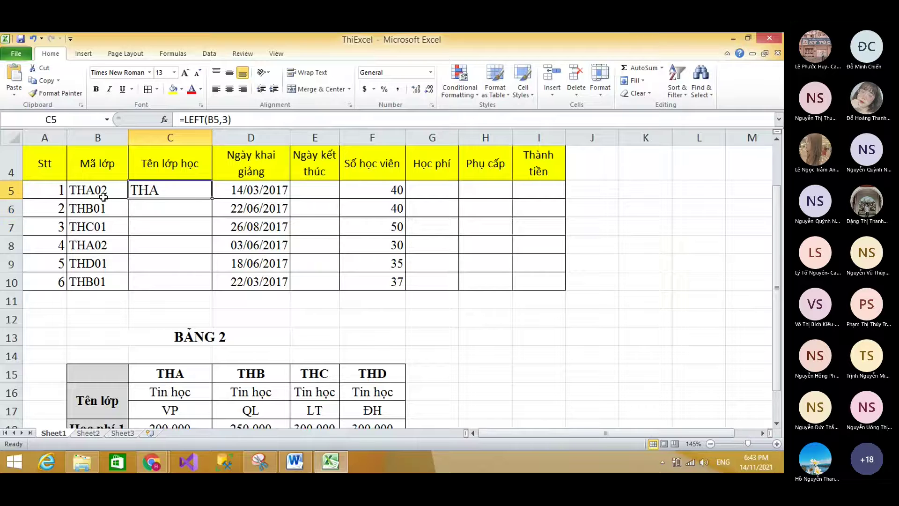
pyautogui.scroll(-1, 140, 281)
pyautogui.click(169, 304)
pyautogui.click(267, 297)
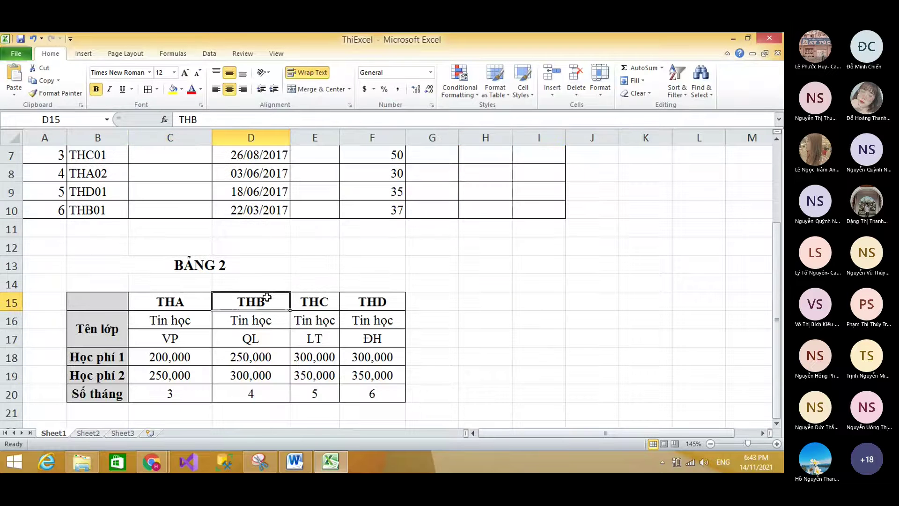
pyautogui.scroll(2, 281, 252)
pyautogui.scroll(-3, 171, 253)
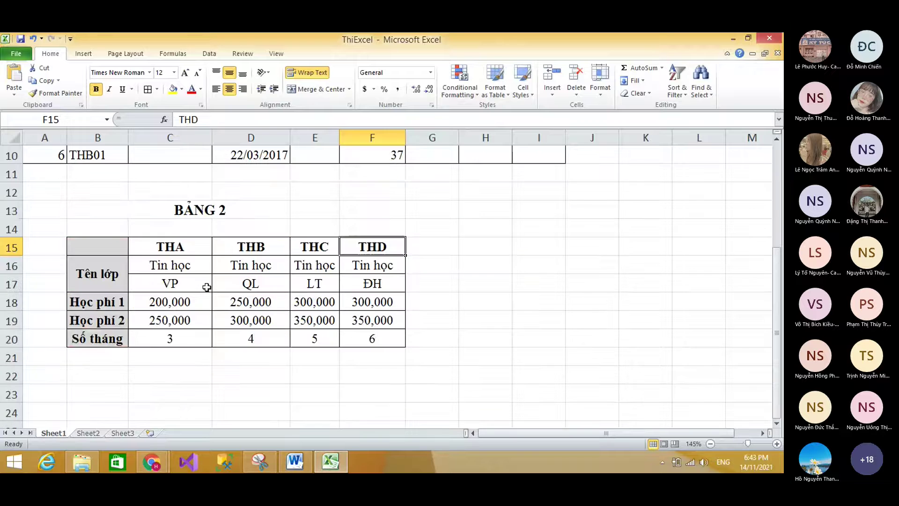
pyautogui.click(186, 244)
pyautogui.scroll(3, 186, 243)
pyautogui.click(193, 257)
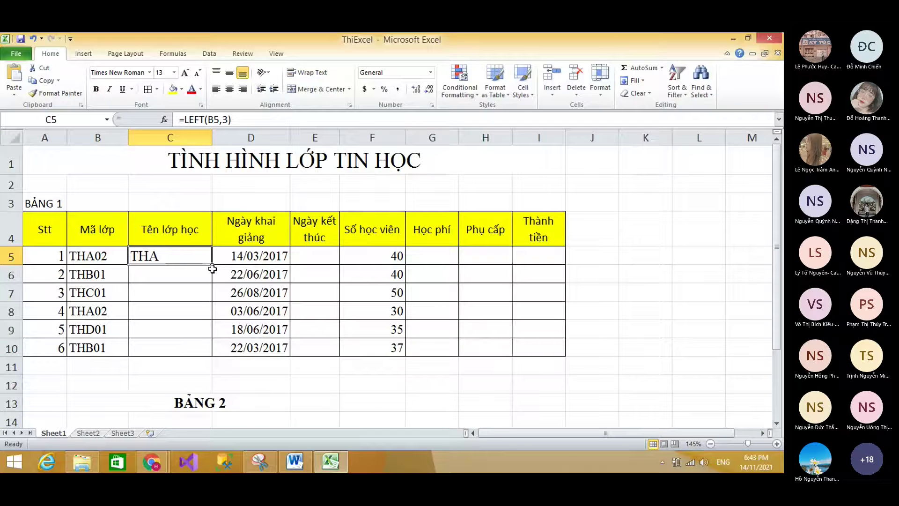
# Fill the LEFT formula from C5 down to C10 and compare the extracted codes with the header row of Bảng 2
pyautogui.moveTo(213, 266); pyautogui.dragTo(216, 346)
pyautogui.click(155, 294)
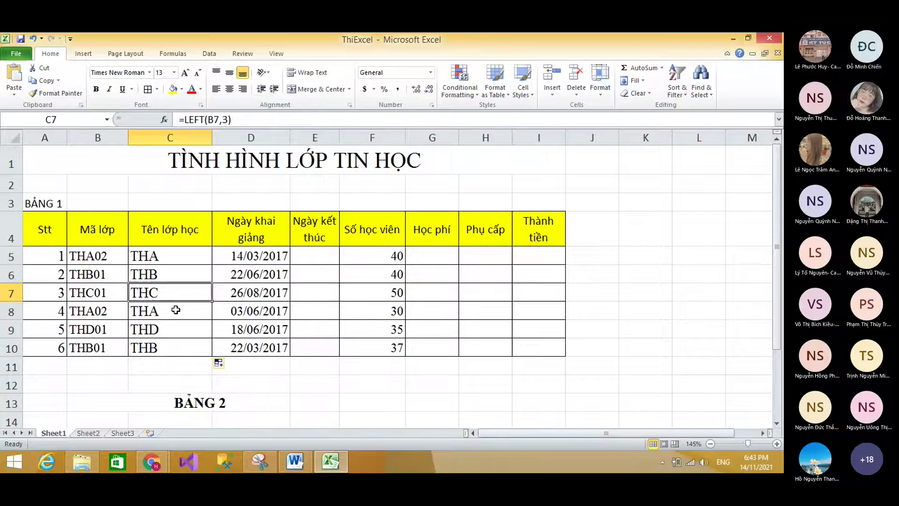
pyautogui.scroll(-2, 175, 310)
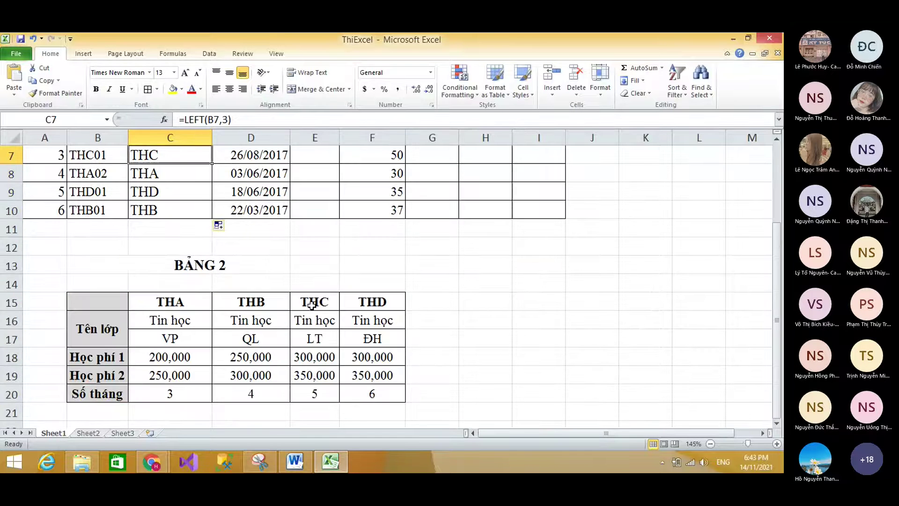
pyautogui.scroll(2, 312, 305)
pyautogui.click(208, 334)
pyautogui.click(354, 309)
pyautogui.click(170, 256)
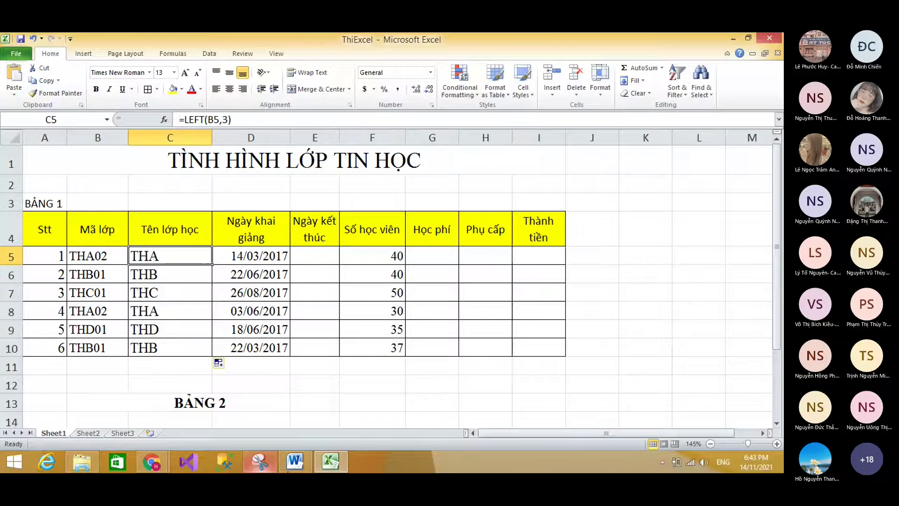
# Switch to the Word document and examine requirement a against the code row and the Tên lớp row of Bảng 2
pyautogui.click(289, 464)
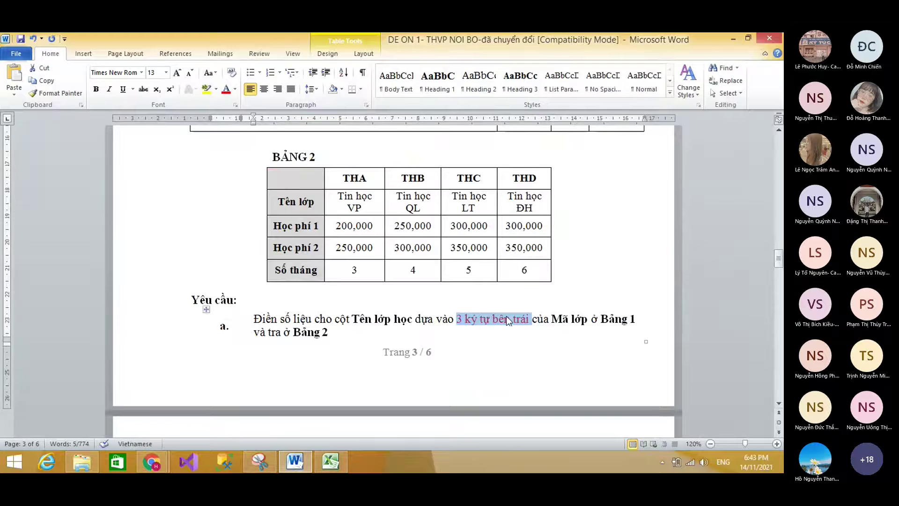
pyautogui.scroll(5, 263, 161)
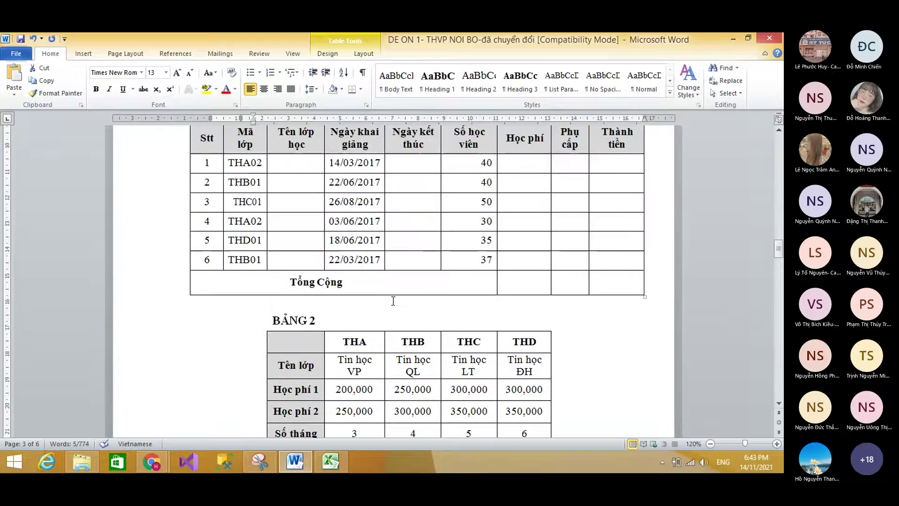
pyautogui.moveTo(335, 341); pyautogui.dragTo(513, 335)
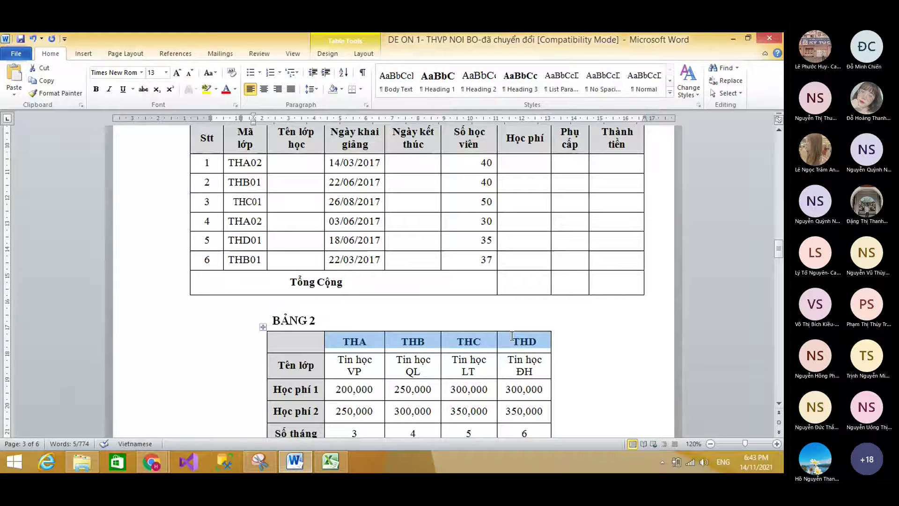
pyautogui.click(342, 338)
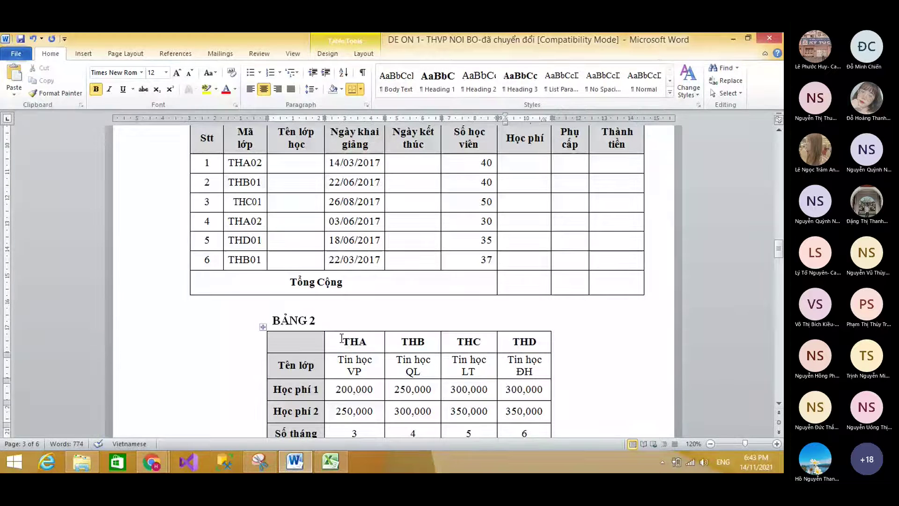
pyautogui.moveTo(342, 338); pyautogui.dragTo(514, 338)
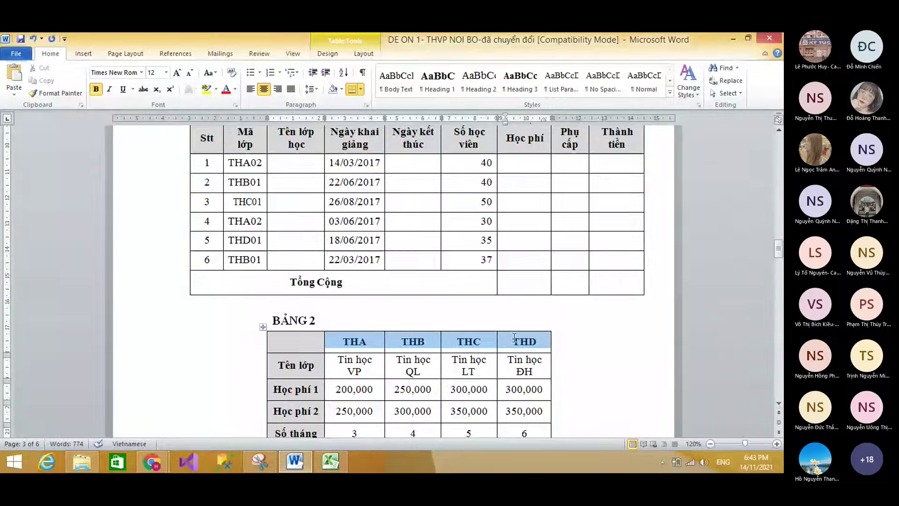
pyautogui.moveTo(349, 366); pyautogui.dragTo(513, 370)
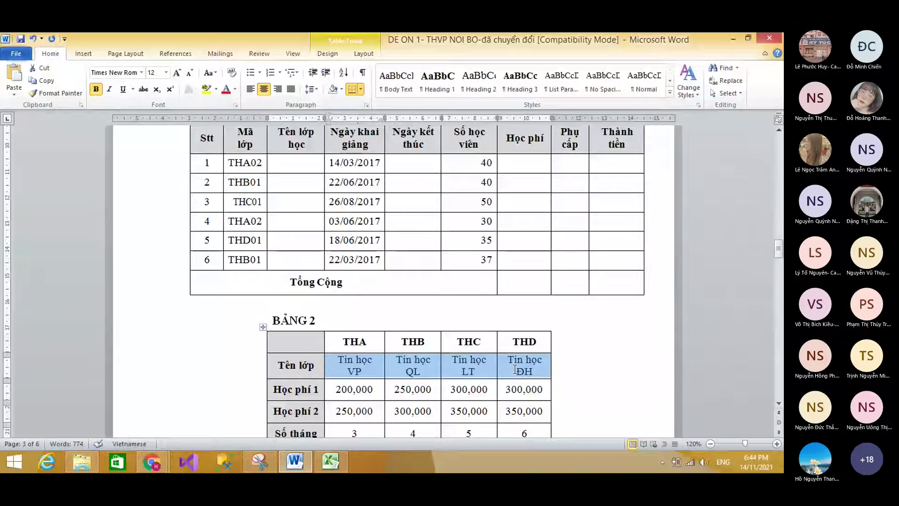
# Return to the ThiExcel workbook in Excel and wrap the LEFT(B5,3) expression in cell C5 in an HLOOKUP function
pyautogui.hotkey('alt', 'Tab')
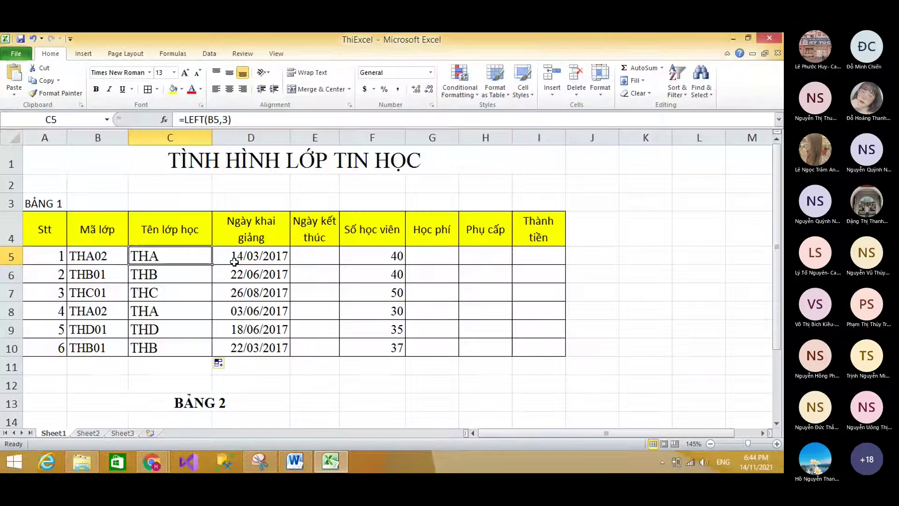
pyautogui.doubleClick(170, 257)
pyautogui.click(182, 119)
pyautogui.write('H')
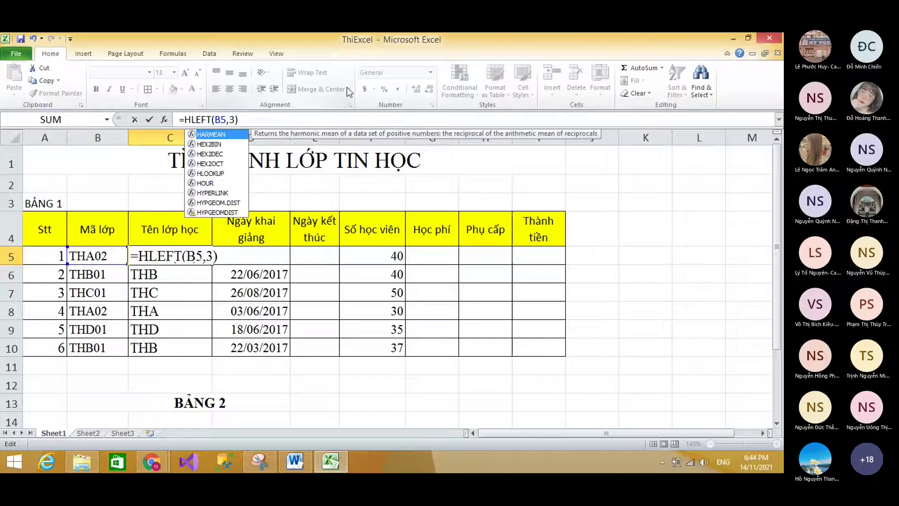
pyautogui.write('LO')
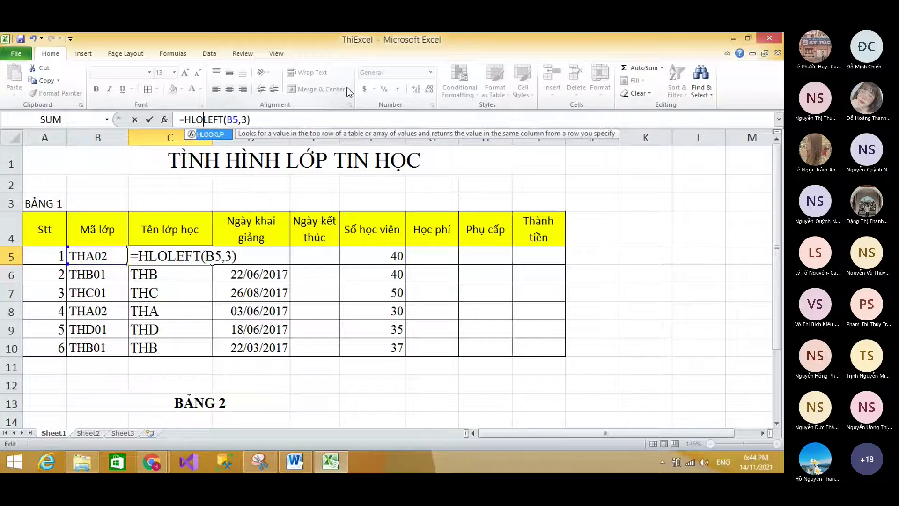
pyautogui.doubleClick(209, 136)
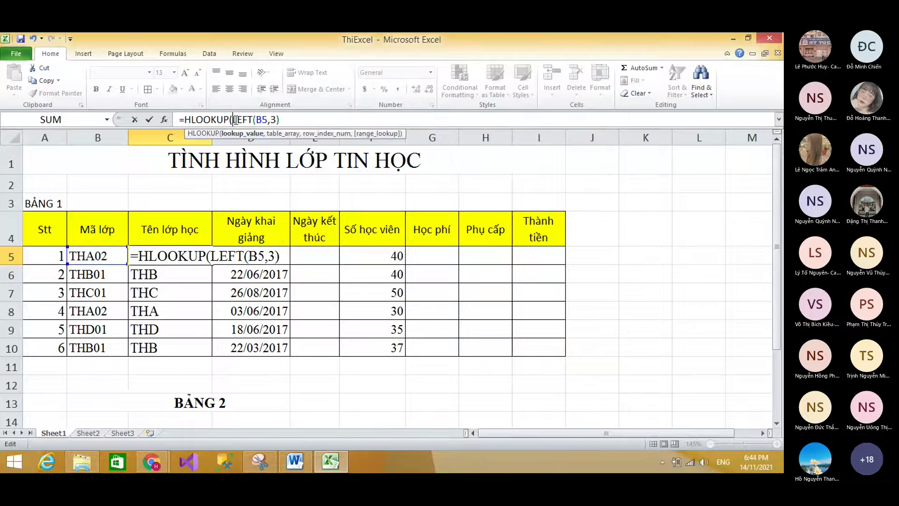
# Review LEFT(B5,3) as the HLOOKUP lookup value, rechecking it against requirement a and Bảng 2 in the Word document
pyautogui.moveTo(234, 120); pyautogui.dragTo(289, 120)
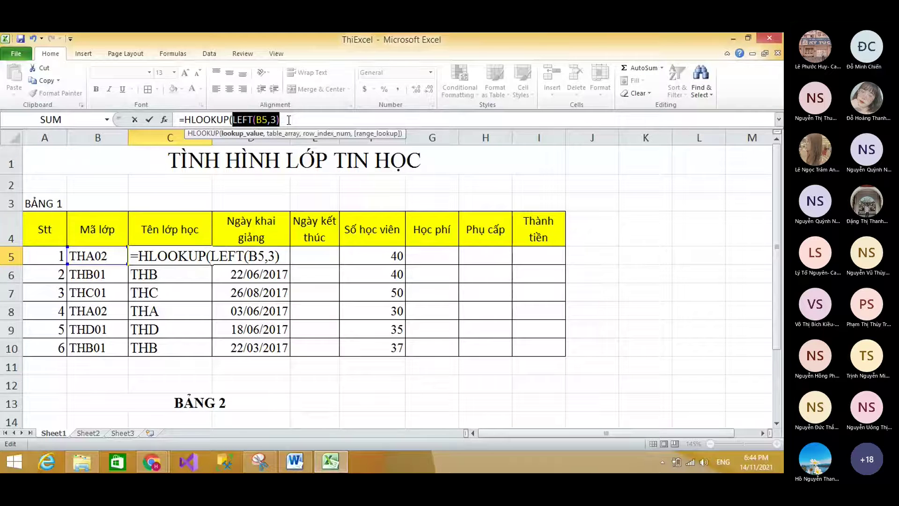
pyautogui.click(289, 120)
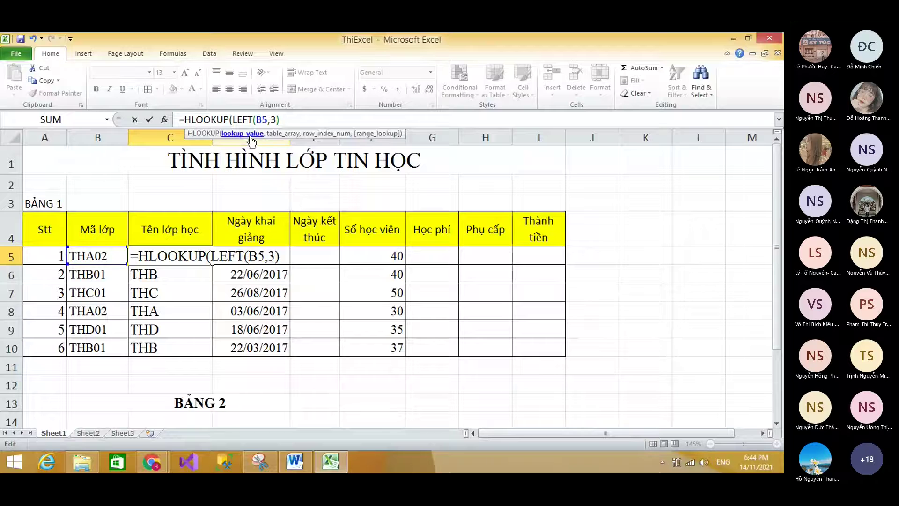
pyautogui.doubleClick(251, 120)
pyautogui.moveTo(251, 120); pyautogui.dragTo(289, 120)
pyautogui.click(288, 120)
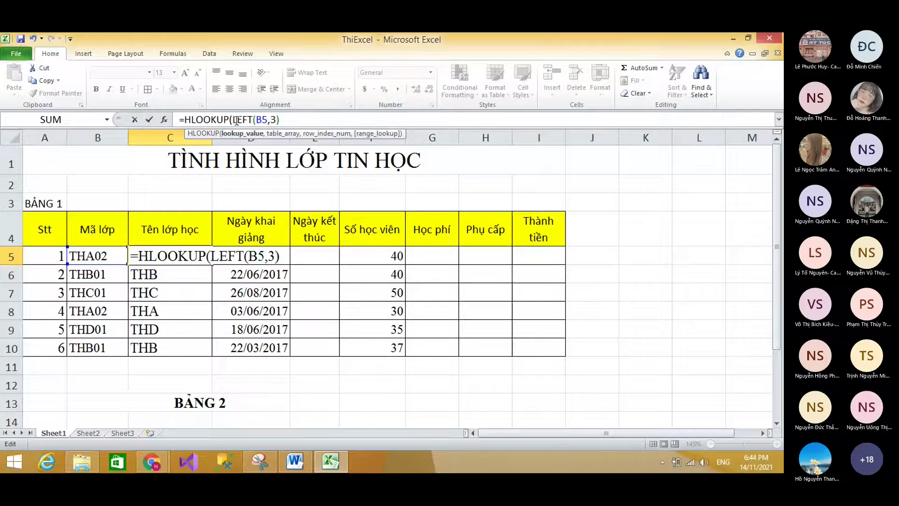
pyautogui.moveTo(233, 119); pyautogui.dragTo(301, 118)
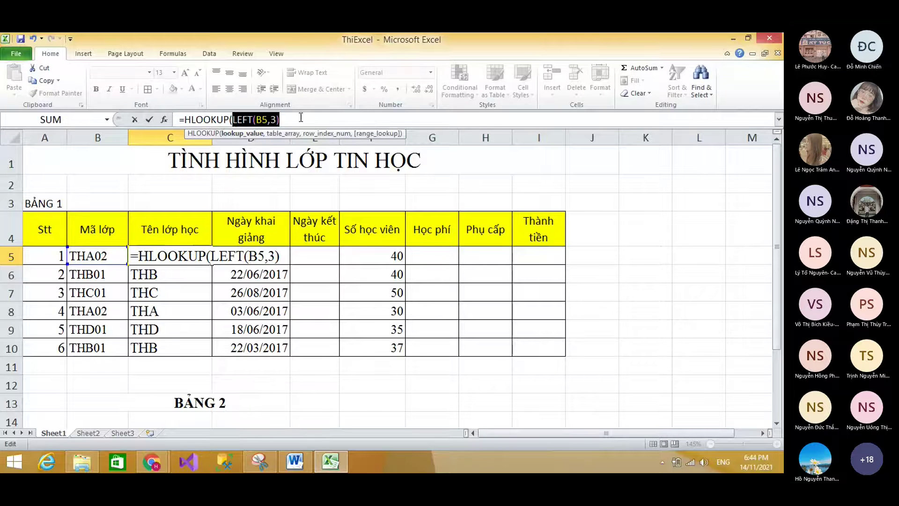
pyautogui.click(291, 394)
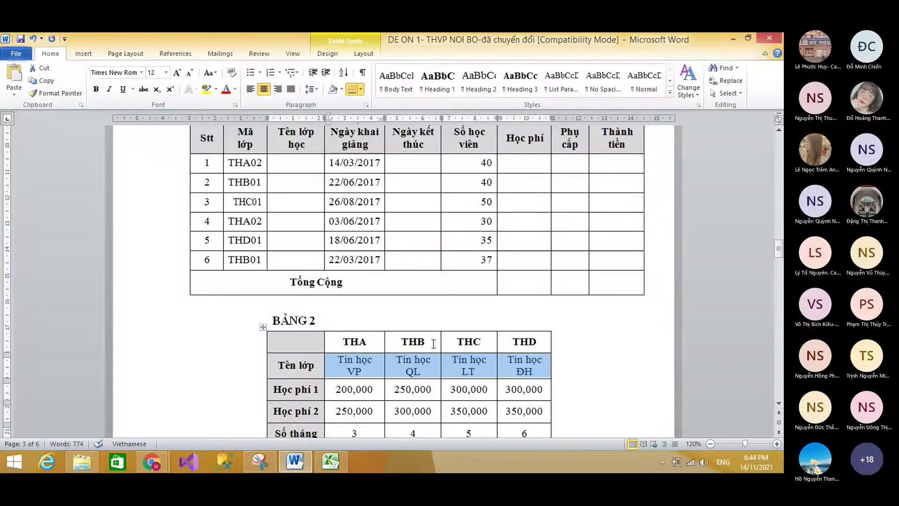
pyautogui.scroll(-4, 411, 352)
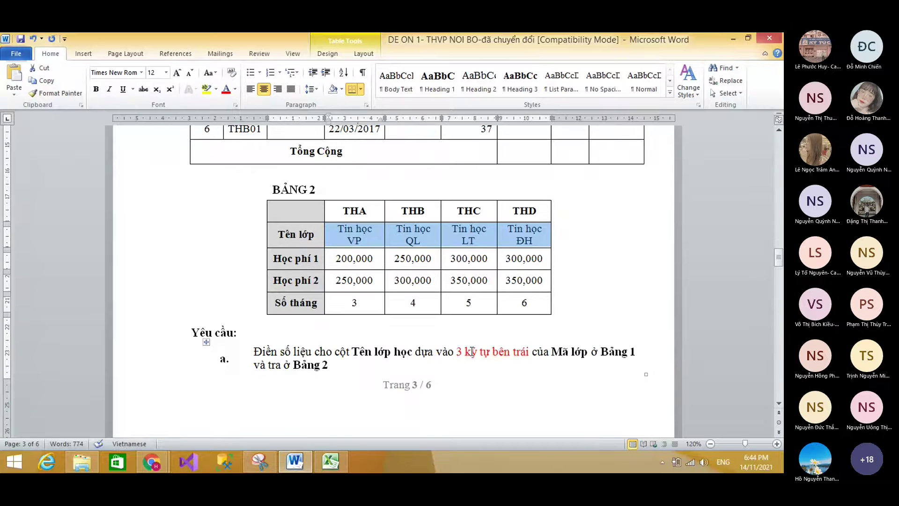
pyautogui.scroll(2, 363, 279)
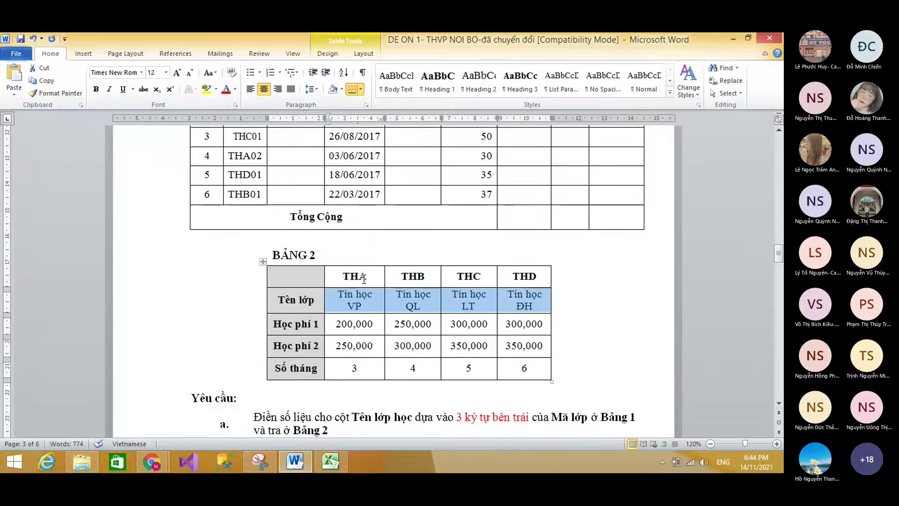
# Back in the Excel workbook, set the HLOOKUP table array in C5 to Bảng 2 as the absolute range $C$15:$F$20
pyautogui.click(330, 462)
pyautogui.click(304, 121)
pyautogui.write(',3),')
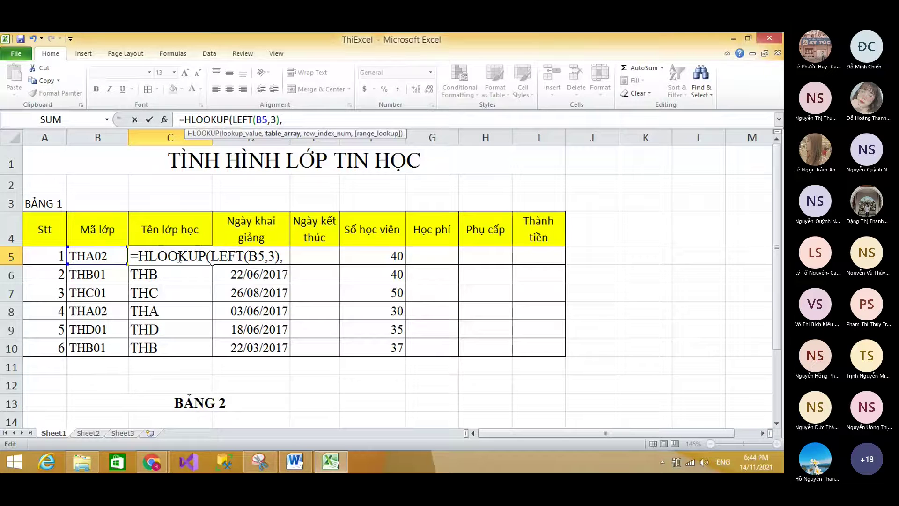
pyautogui.click(271, 364)
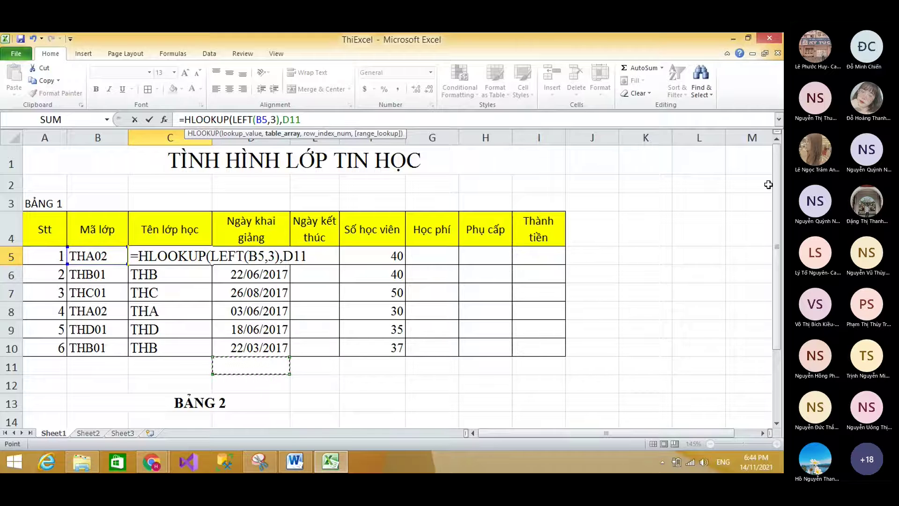
pyautogui.moveTo(777, 184); pyautogui.dragTo(777, 192)
pyautogui.moveTo(170, 320); pyautogui.dragTo(385, 411)
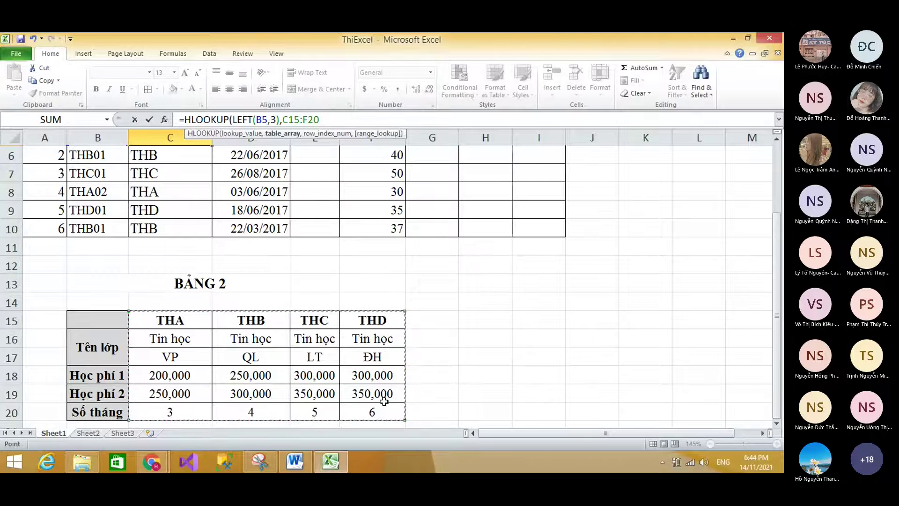
pyautogui.press('F4')
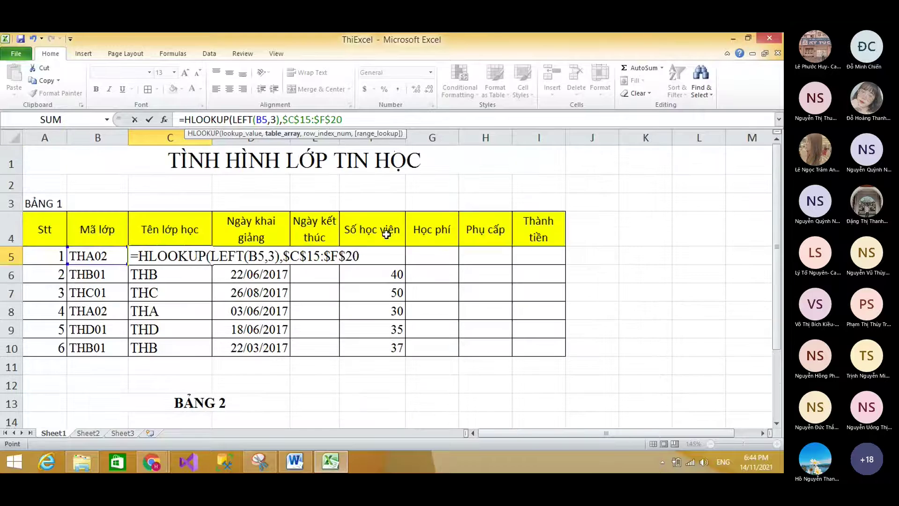
# Complete the C5 formula with row index 2 and match type 0, entering =HLOOKUP(LEFT(B5,3),$C$15:$F$20,2,0)
pyautogui.click(294, 119)
pyautogui.moveTo(233, 120); pyautogui.dragTo(284, 120)
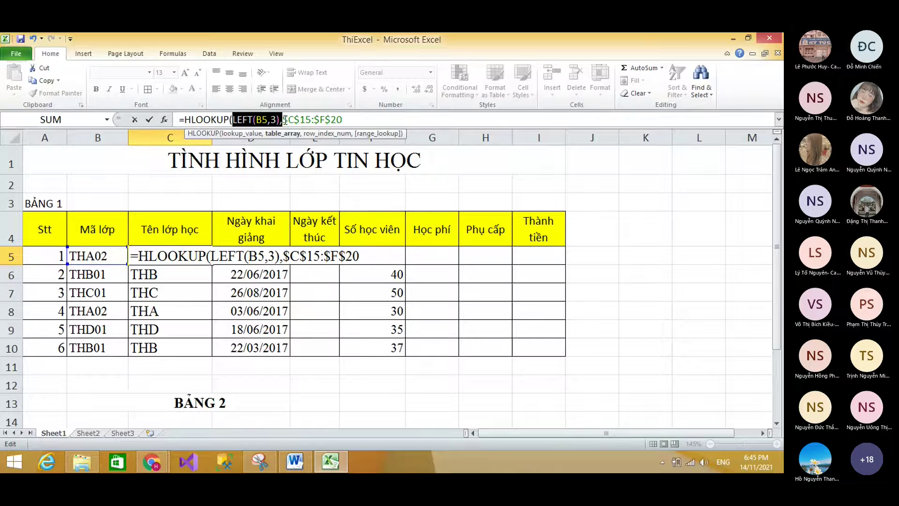
pyautogui.click(284, 120)
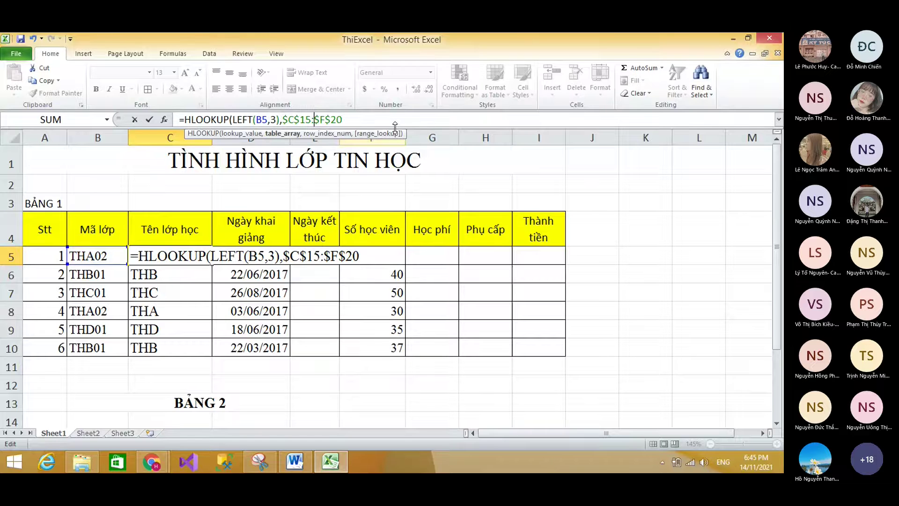
pyautogui.click(373, 119)
pyautogui.write(',')
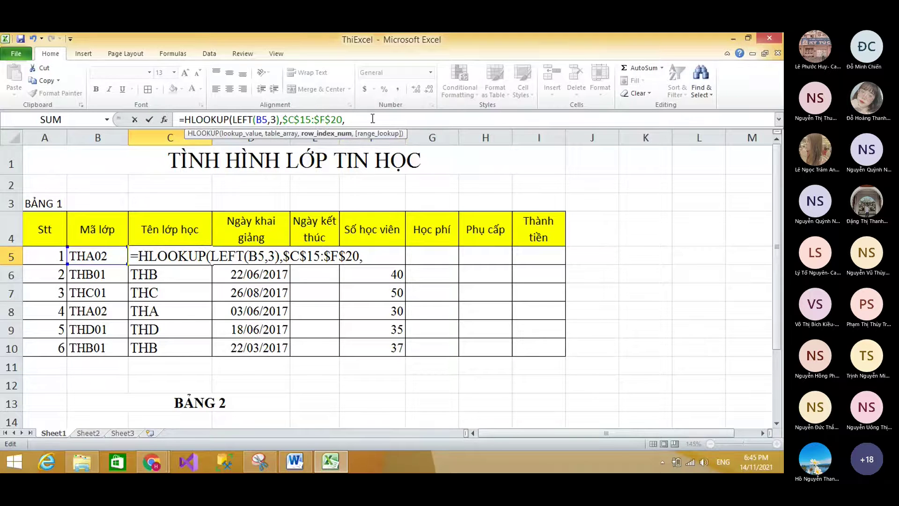
pyautogui.scroll(-2, 191, 344)
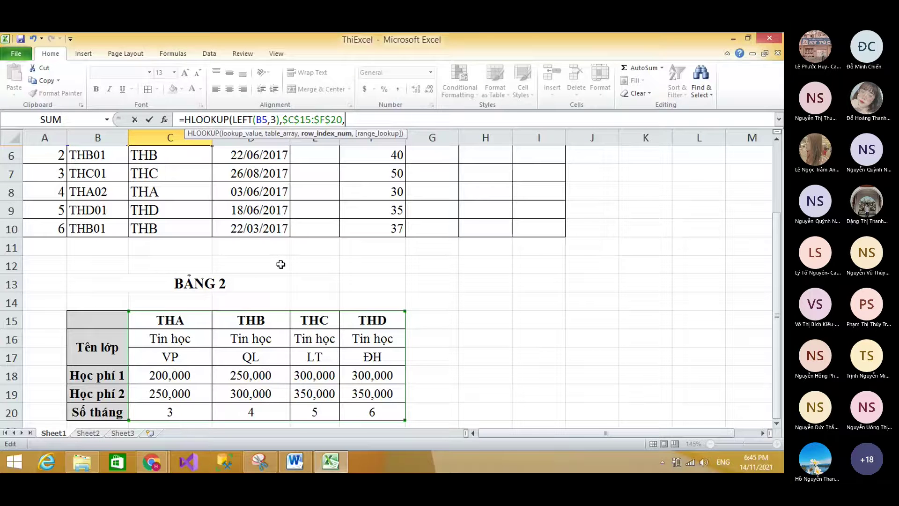
pyautogui.write('2,')
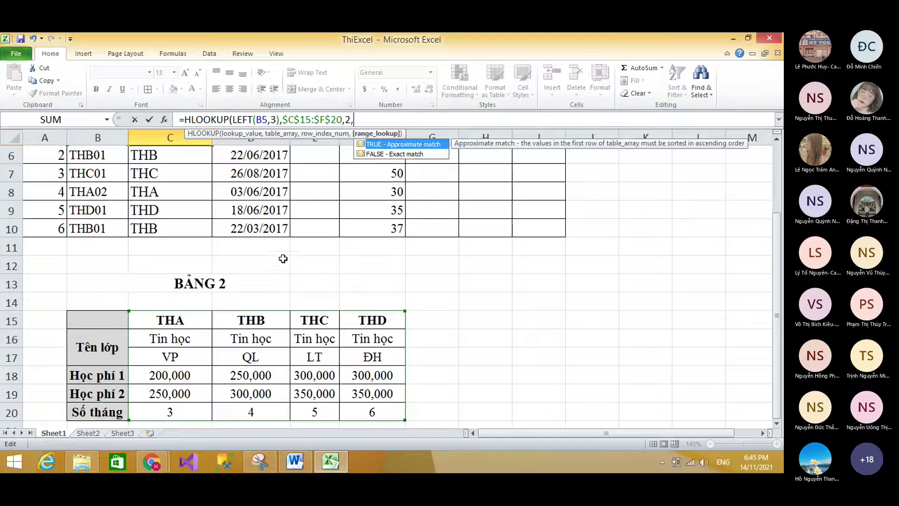
pyautogui.write('0)')
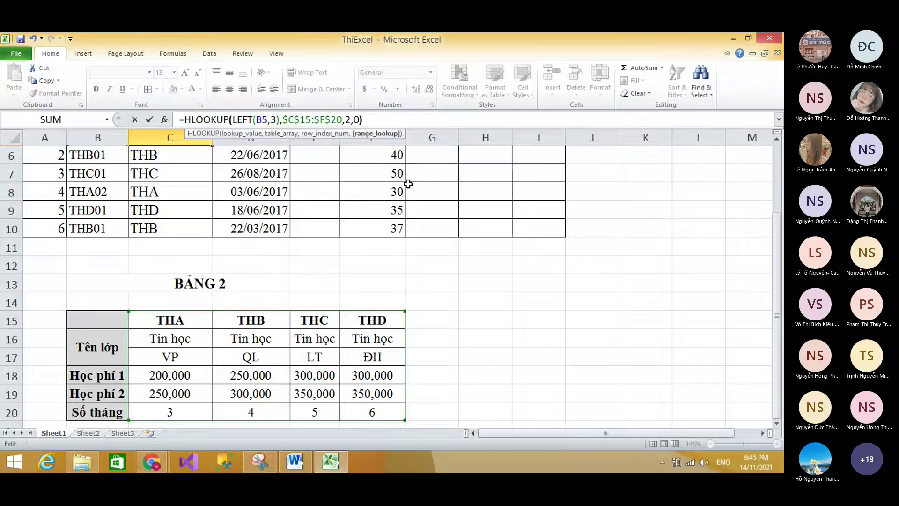
pyautogui.press('Return')
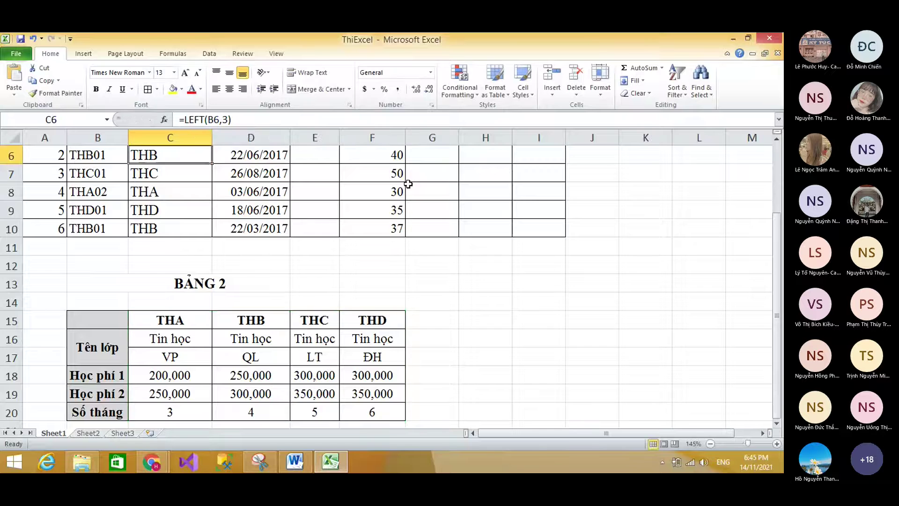
# Fill the HLOOKUP formula from C5 down the Tên lớp học column to C10
pyautogui.scroll(2, 403, 187)
pyautogui.click(209, 260)
pyautogui.doubleClick(212, 266)
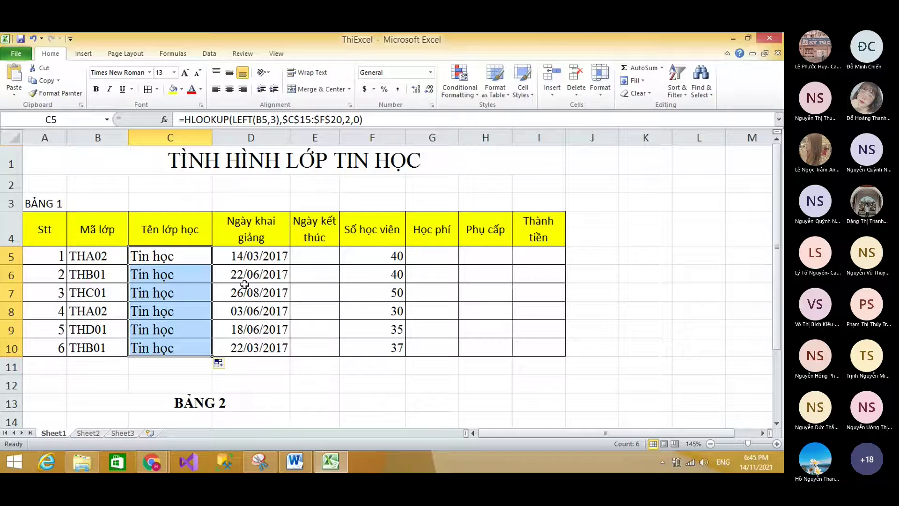
# Change the class name under THA in cell C16 of Bảng 2 to Tin học VP
pyautogui.click(190, 256)
pyautogui.scroll(-2, 190, 263)
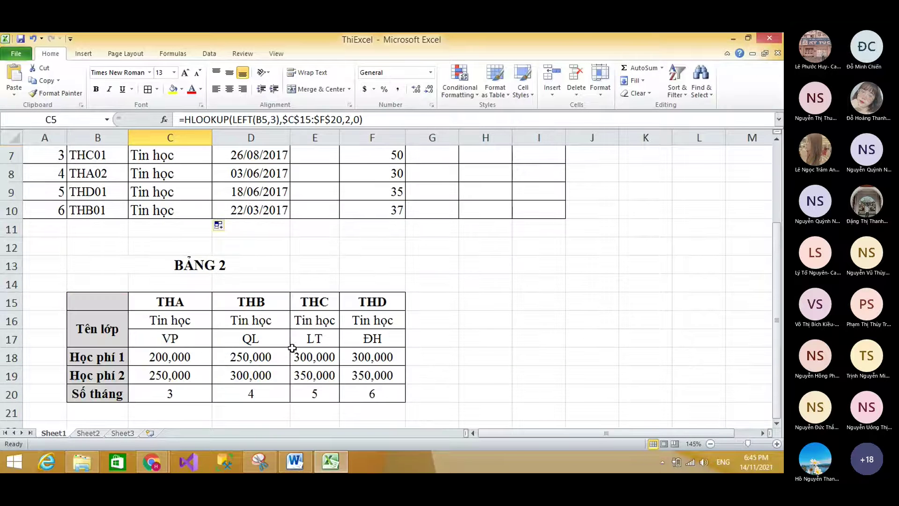
pyautogui.click(180, 337)
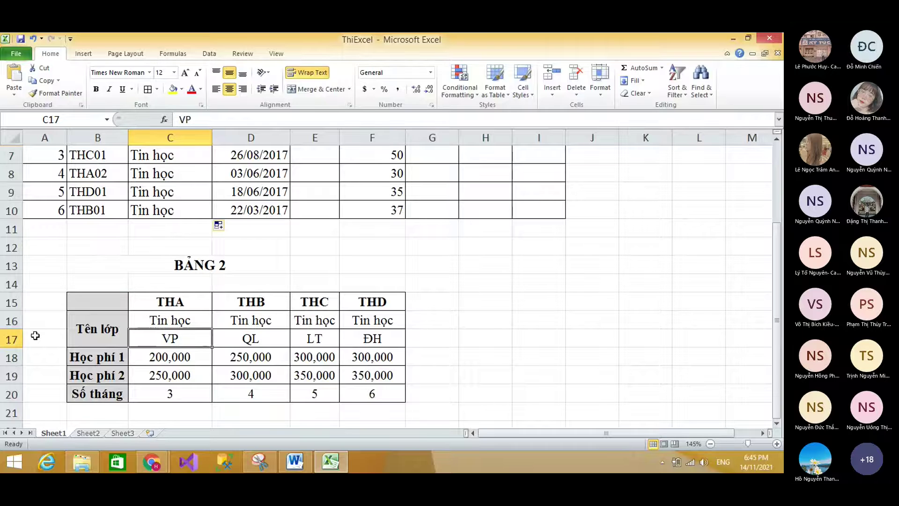
pyautogui.doubleClick(191, 338)
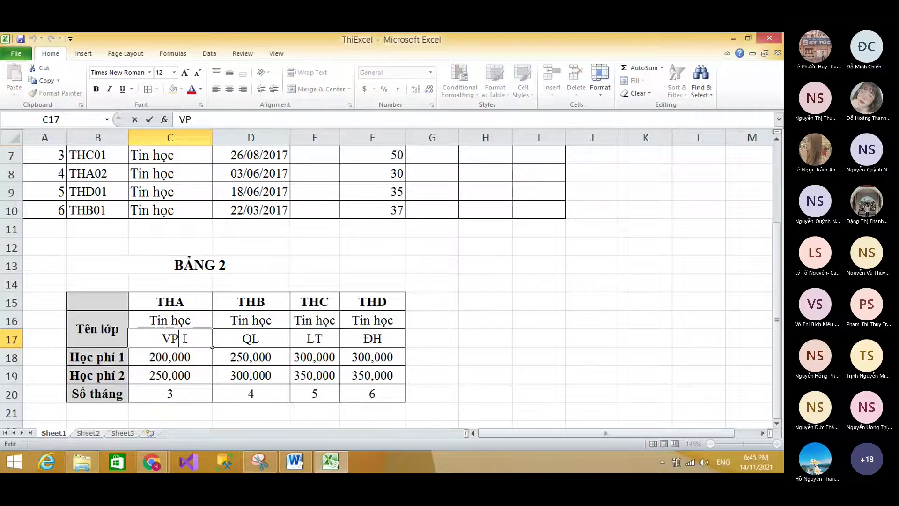
pyautogui.doubleClick(175, 335)
pyautogui.hotkey('ctrl', 'c')
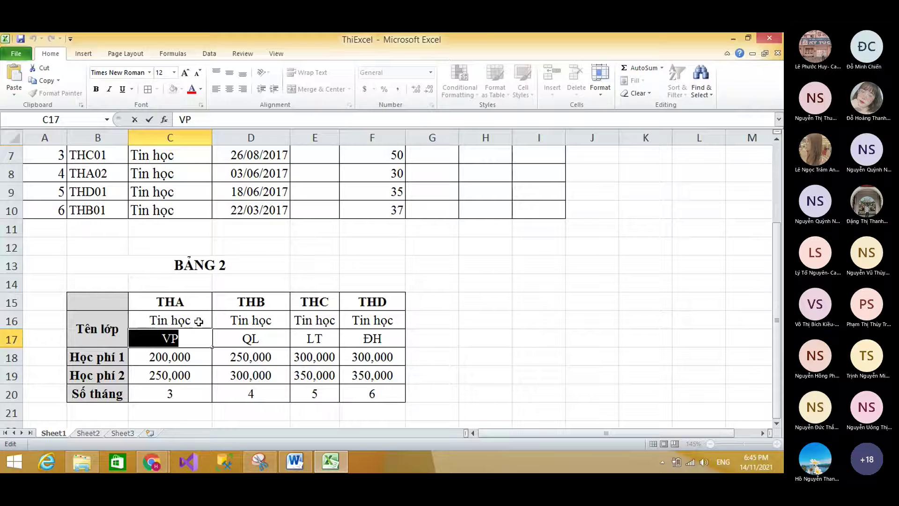
pyautogui.doubleClick(199, 322)
pyautogui.write('q')
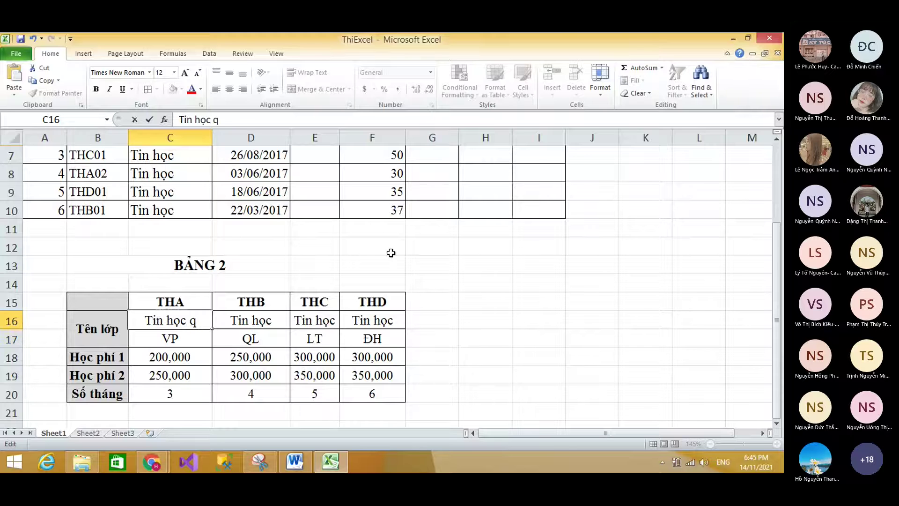
pyautogui.press('BackSpace')
pyautogui.write('VP')
pyautogui.press('Tab')
# Change the class name under THB in cell D16 of Bảng 2 to Tin học QL
pyautogui.press('F2')
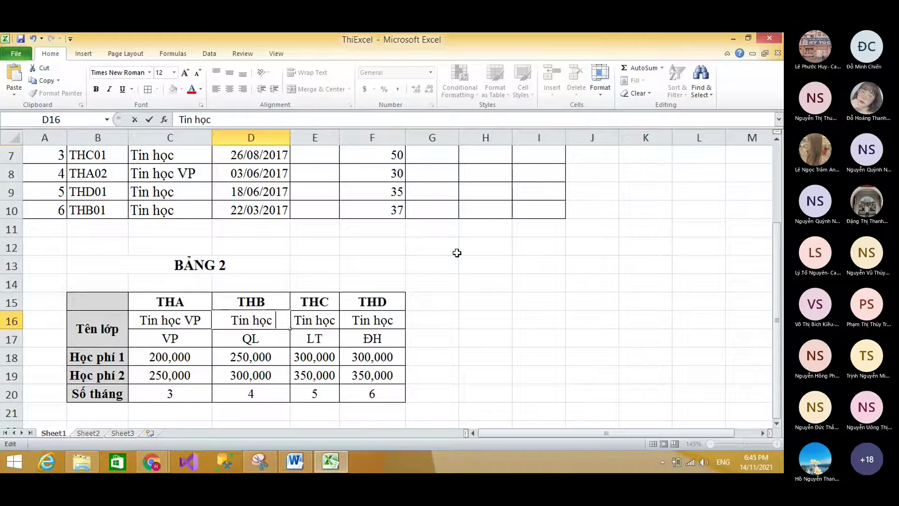
pyautogui.write('QL')
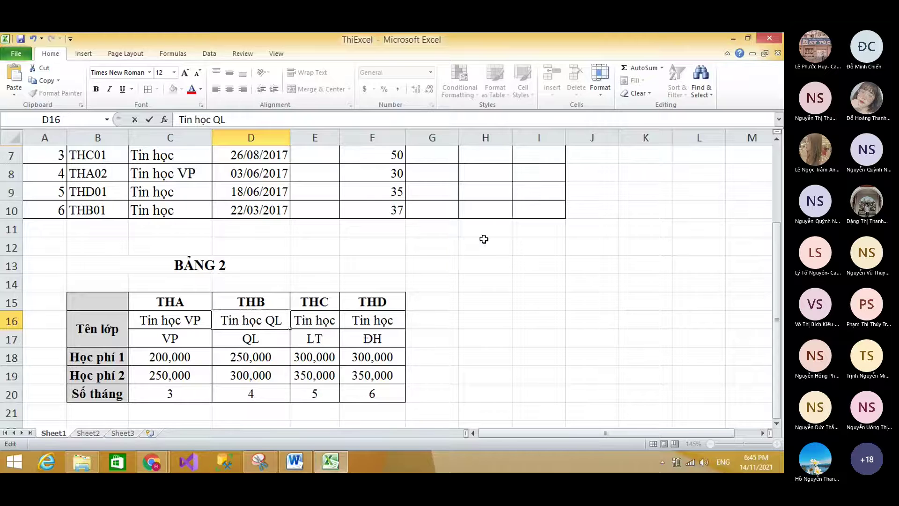
pyautogui.click(325, 323)
pyautogui.click(361, 241)
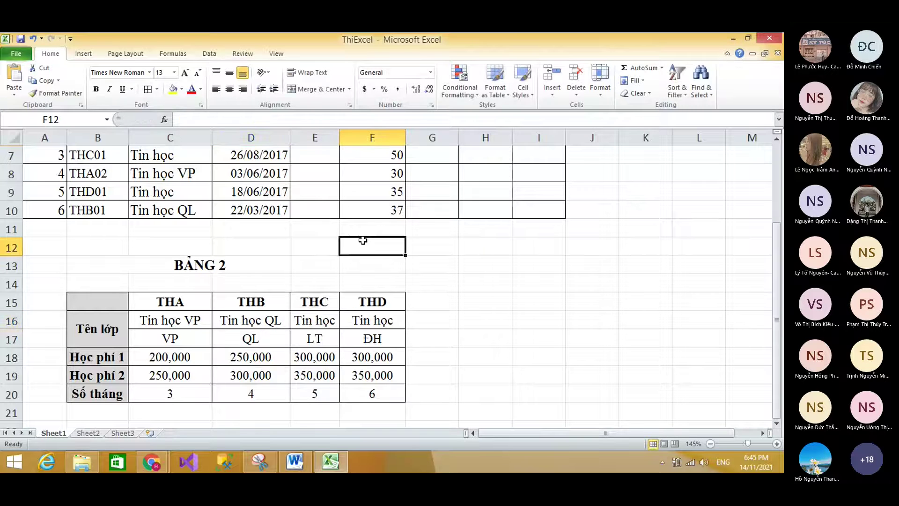
# Widen column E and change the class name under THC in cell E16 to Tin học LT
pyautogui.doubleClick(341, 140)
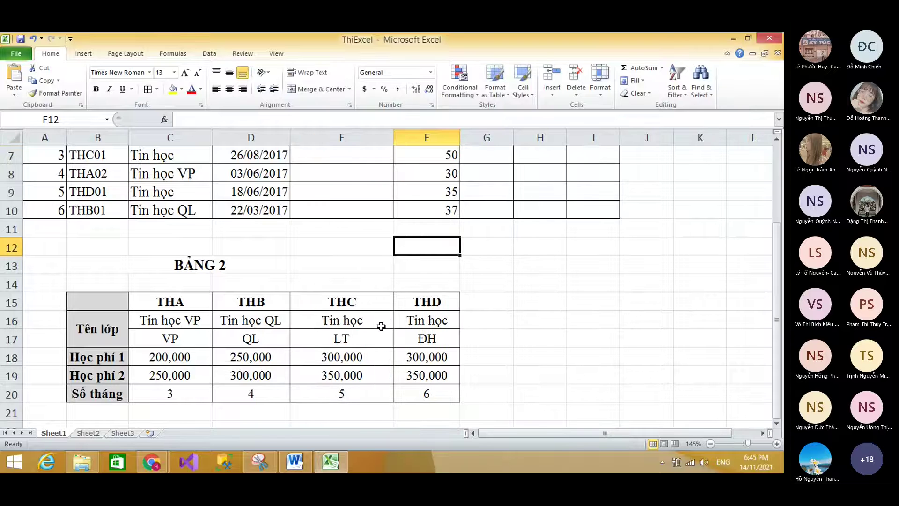
pyautogui.click(382, 327)
pyautogui.press('F2')
pyautogui.write('LT')
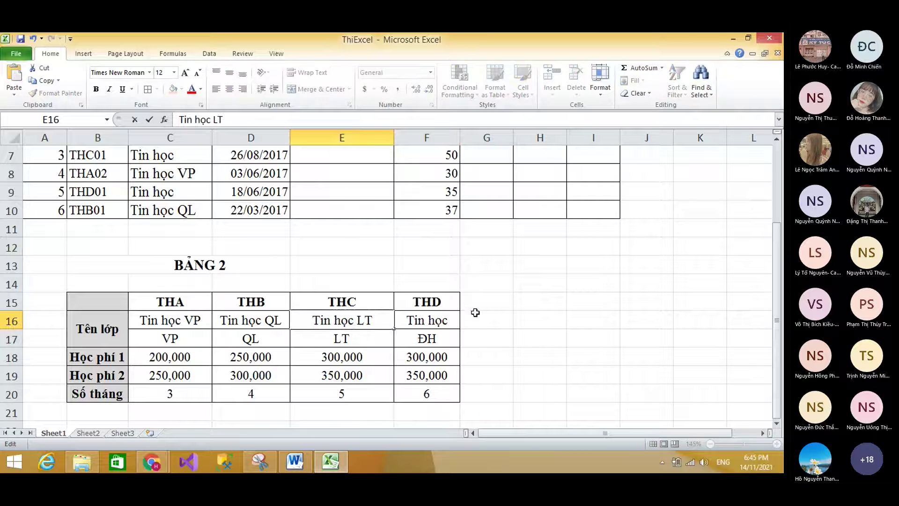
# Change the class name under THD in cell F16 of Bảng 2 to Tin học ĐH
pyautogui.click(446, 325)
pyautogui.press('F2')
pyautogui.write('DDH')
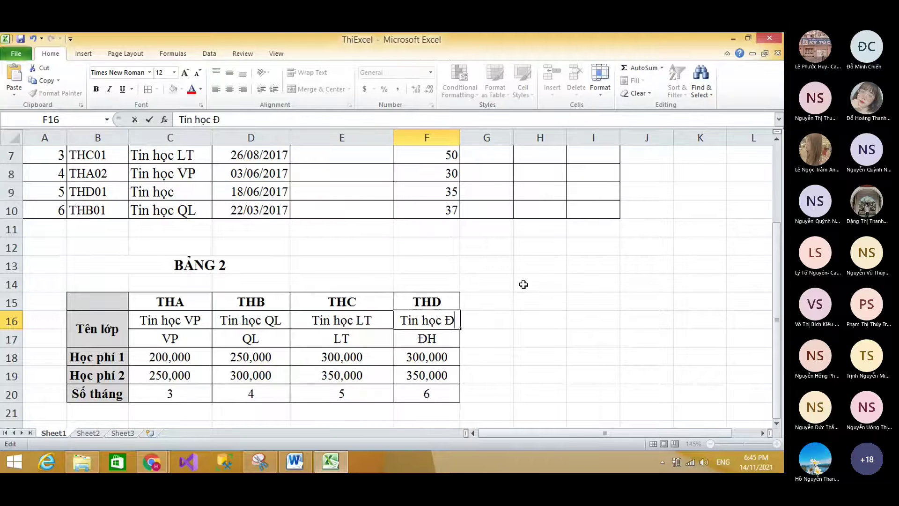
pyautogui.click(524, 284)
pyautogui.click(407, 326)
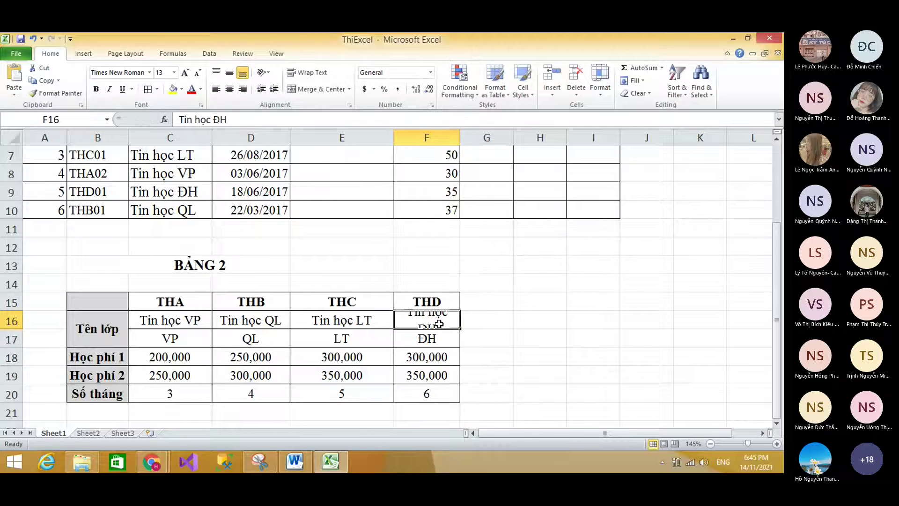
# Delete row 17 of the sheet, which holds the separate VP, QL, LT and ĐH suffixes
pyautogui.click(9, 340)
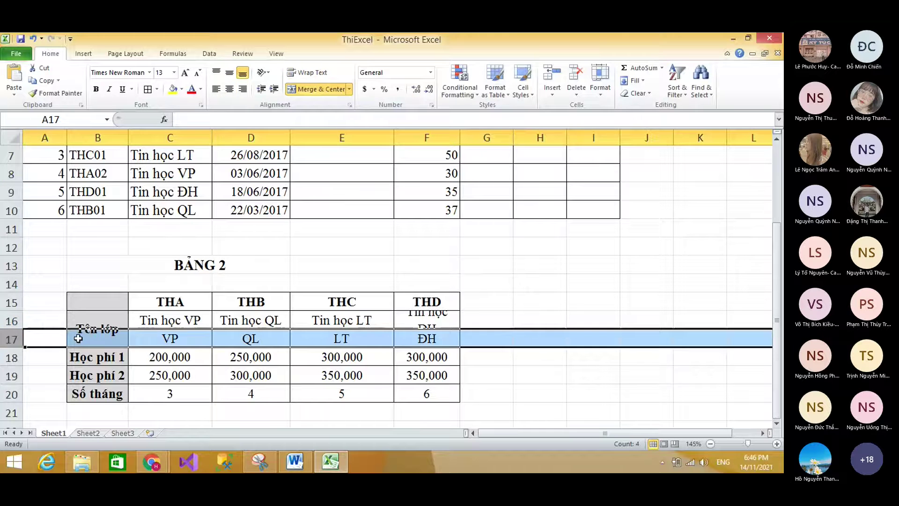
pyautogui.rightClick(11, 340)
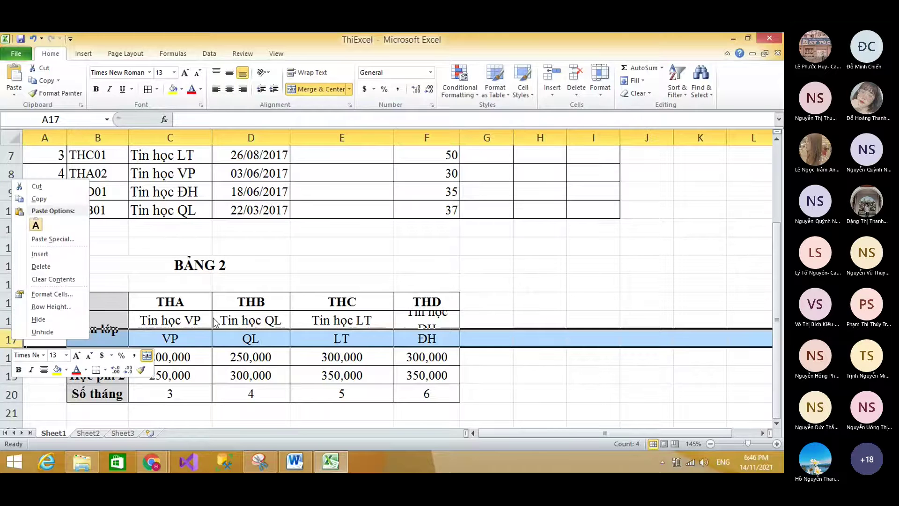
pyautogui.click(13, 342)
pyautogui.rightClick(17, 343)
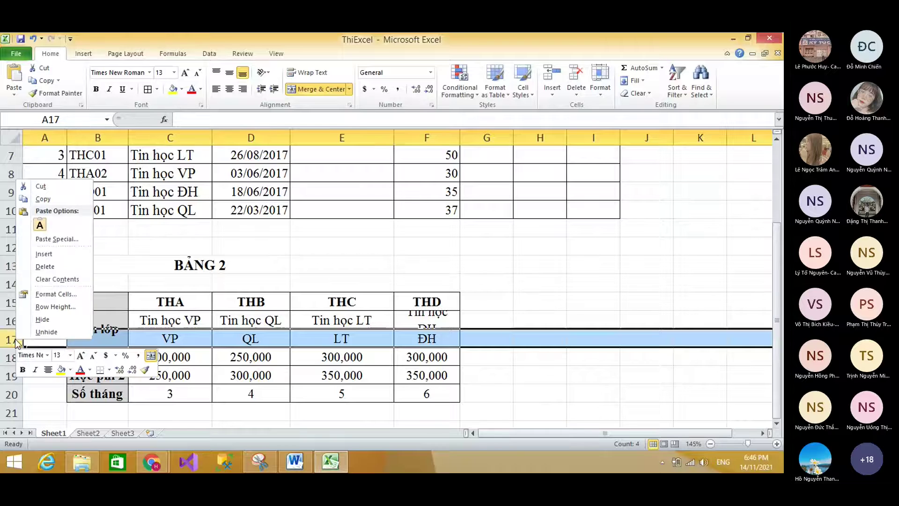
pyautogui.click(44, 266)
pyautogui.click(101, 319)
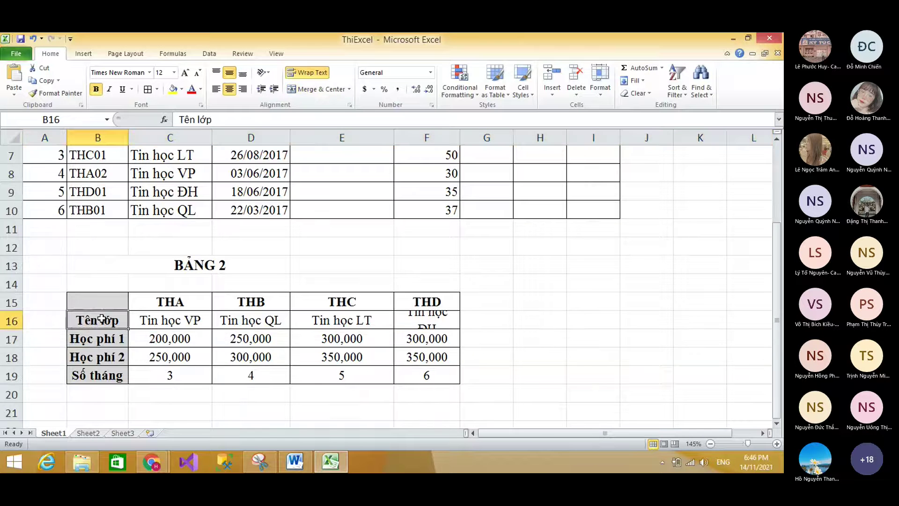
pyautogui.click(14, 325)
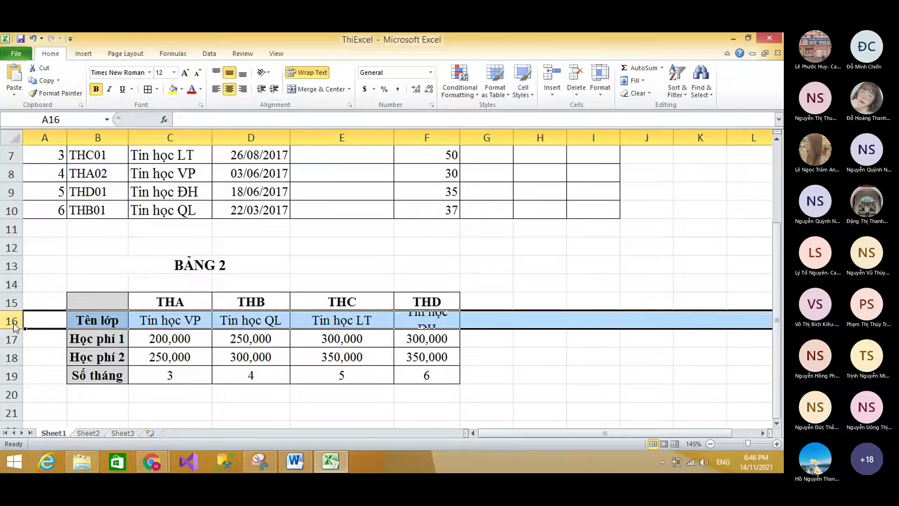
pyautogui.rightClick(16, 326)
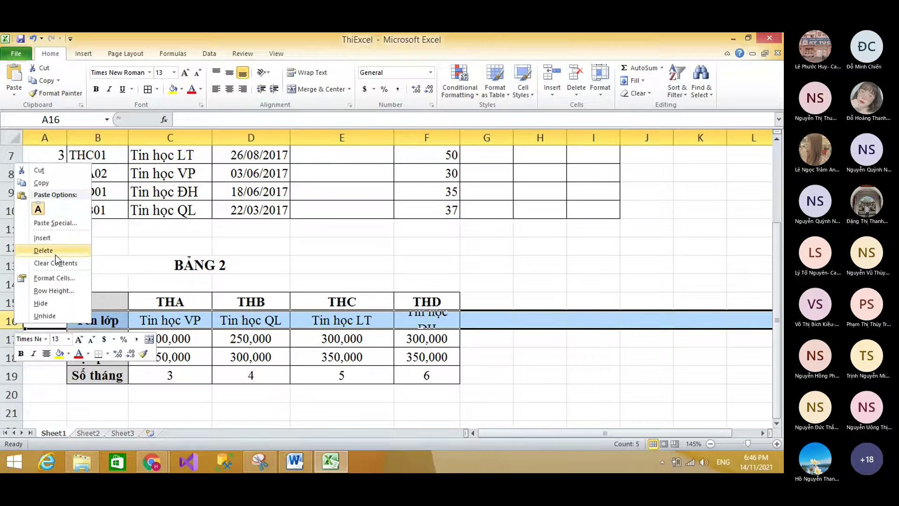
pyautogui.click(43, 251)
# Check the C5 lookup against the class name under THA in Bảng 2 and save the workbook
pyautogui.scroll(2, 240, 366)
pyautogui.click(197, 261)
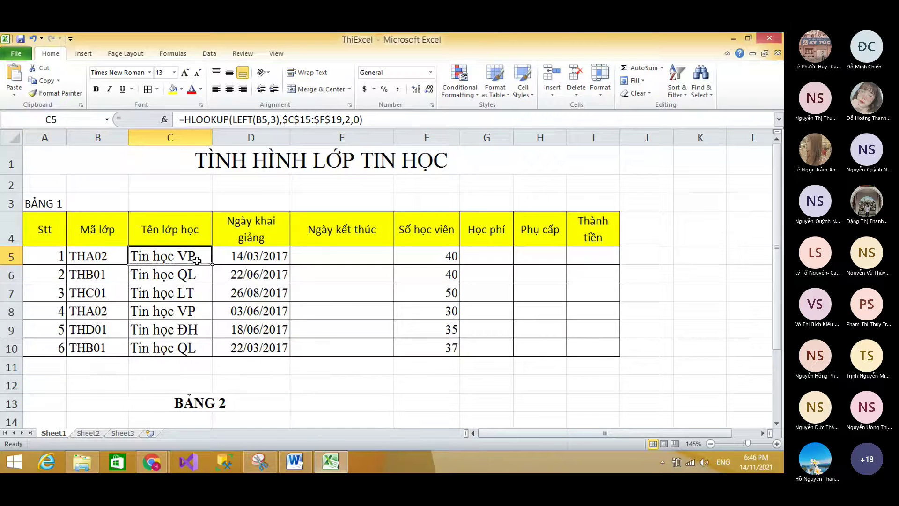
pyautogui.scroll(-2, 197, 261)
pyautogui.click(176, 318)
pyautogui.click(18, 41)
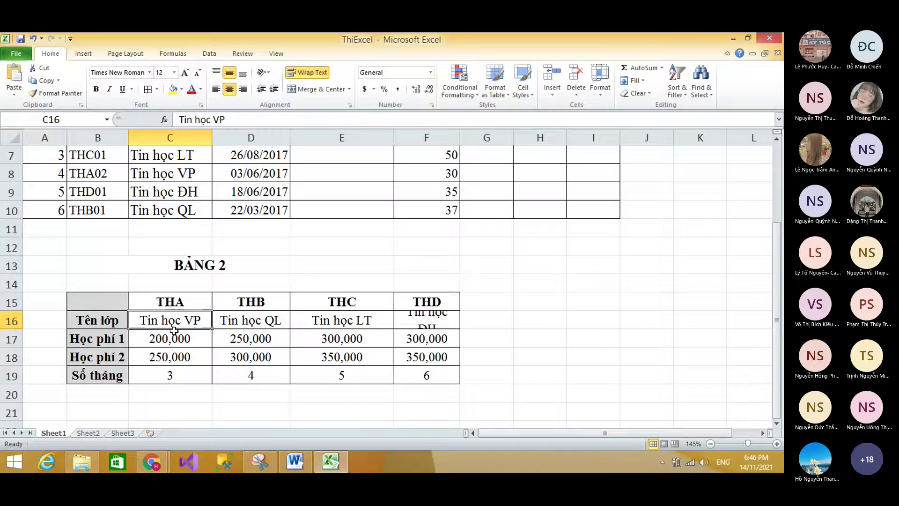
# Return from Bảng 2 to cell C5 and review its HLOOKUP formula
pyautogui.scroll(1, 215, 336)
pyautogui.press('Up')
pyautogui.press('Up')
pyautogui.press('Up')
pyautogui.press('Up')
pyautogui.press('Up')
pyautogui.press('Up')
pyautogui.press('Up')
pyautogui.press('Up')
pyautogui.press('Up')
pyautogui.press('Up')
pyautogui.press('Up')
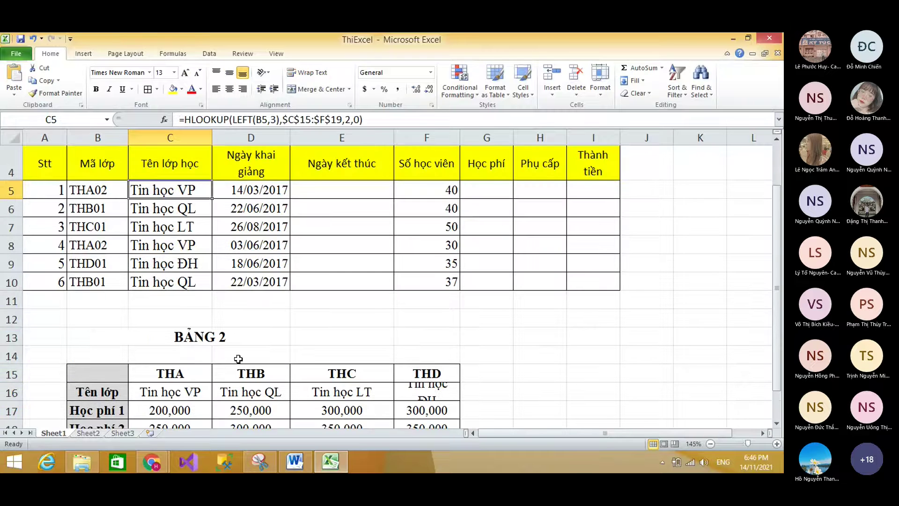
# Switch to the Word exam document and highlight the text of requirement a in yellow
pyautogui.click(306, 459)
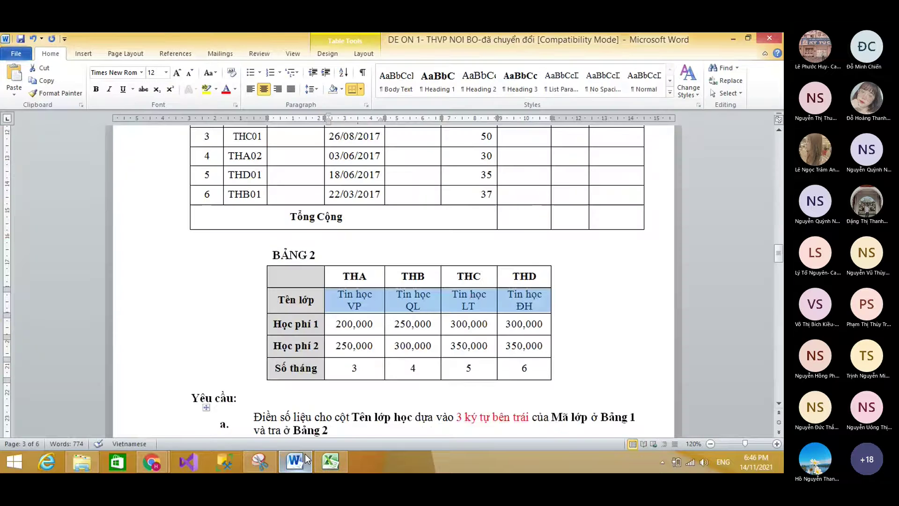
pyautogui.scroll(-3, 395, 305)
pyautogui.moveTo(254, 253); pyautogui.dragTo(329, 267)
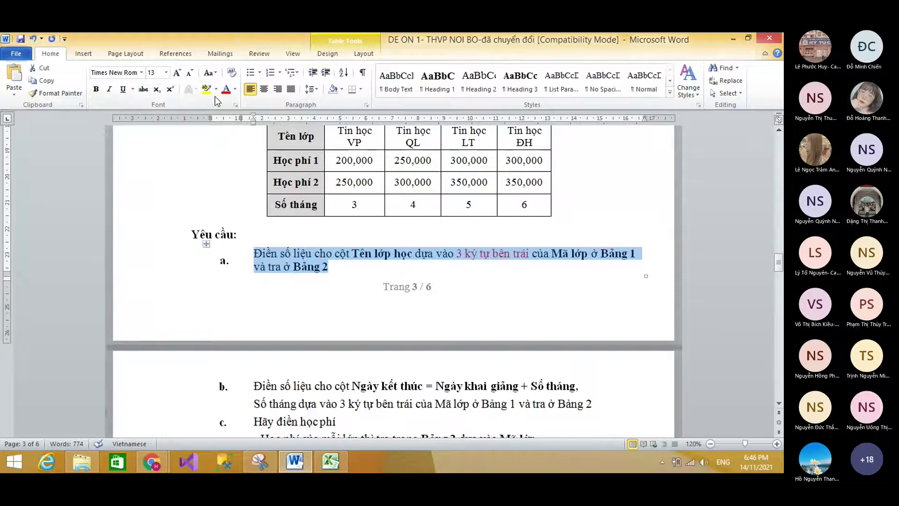
pyautogui.click(305, 218)
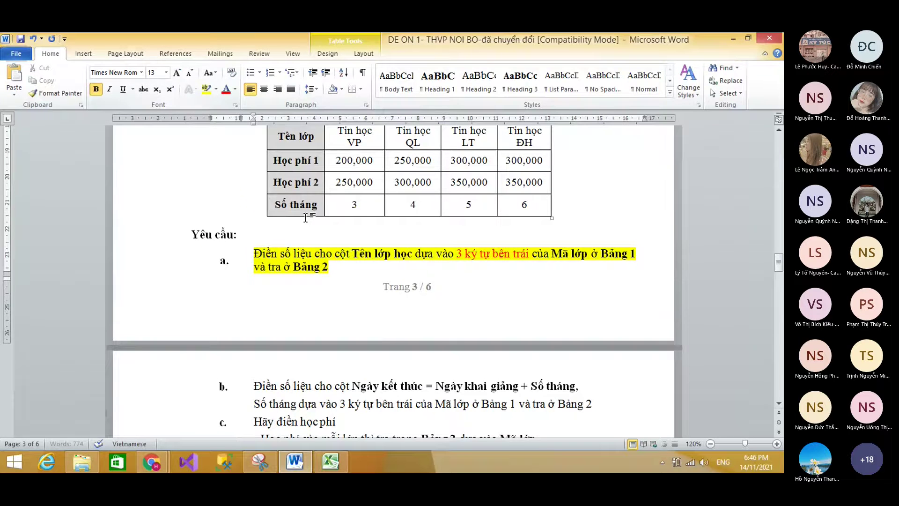
# Examine requirement b for Ngày kết thúc in Word, including its Số tháng term, and the Ngày khai giảng dates D5:D10 in Excel
pyautogui.scroll(-1, 305, 217)
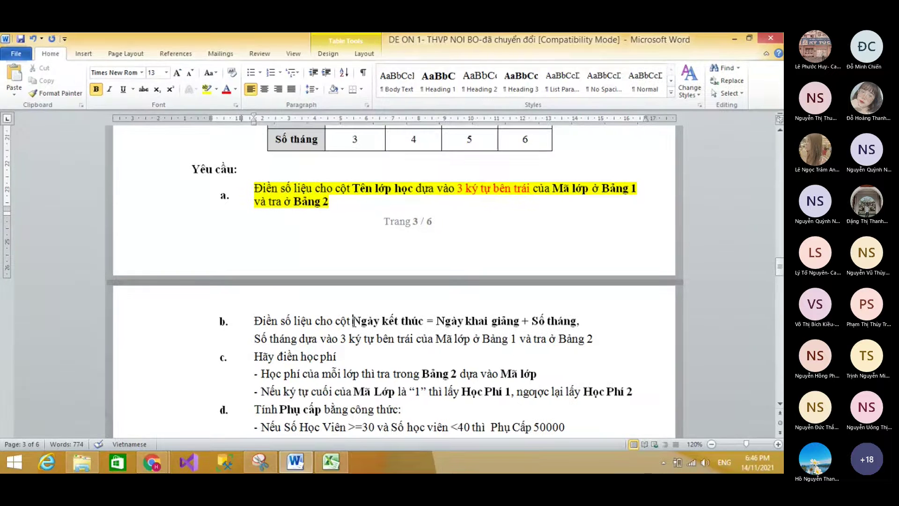
pyautogui.click(332, 460)
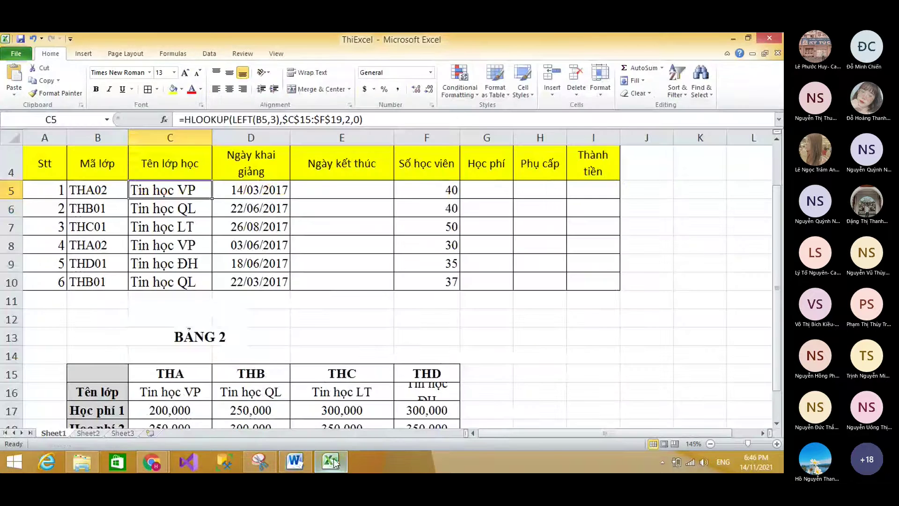
pyautogui.click(268, 190)
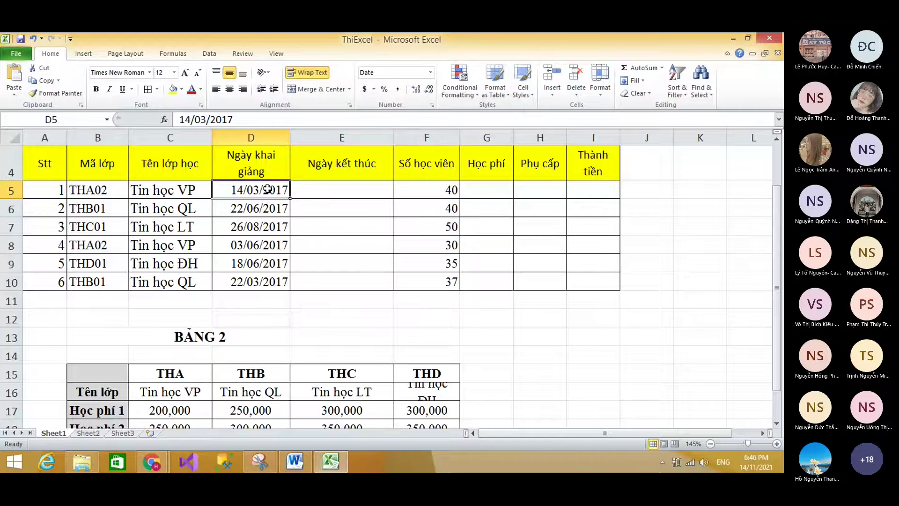
pyautogui.moveTo(267, 190); pyautogui.dragTo(261, 281)
pyautogui.click(253, 227)
pyautogui.click(253, 192)
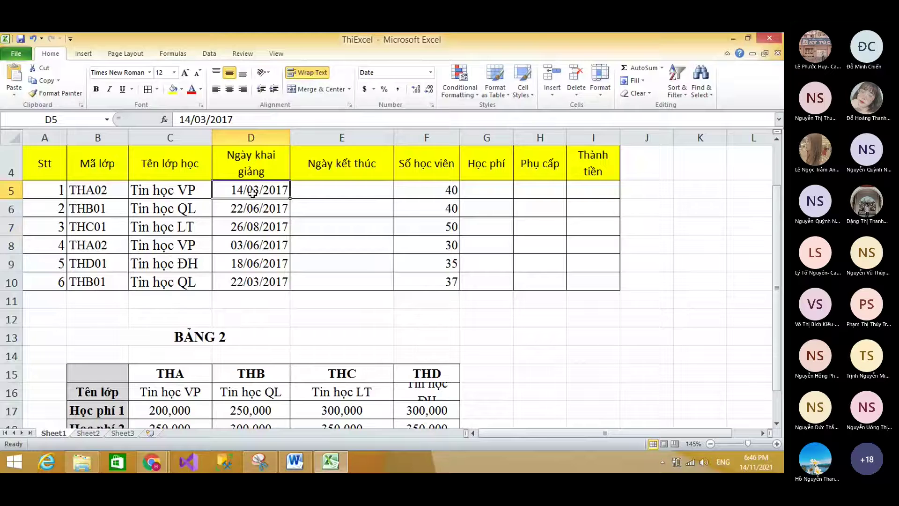
pyautogui.moveTo(253, 192); pyautogui.dragTo(253, 281)
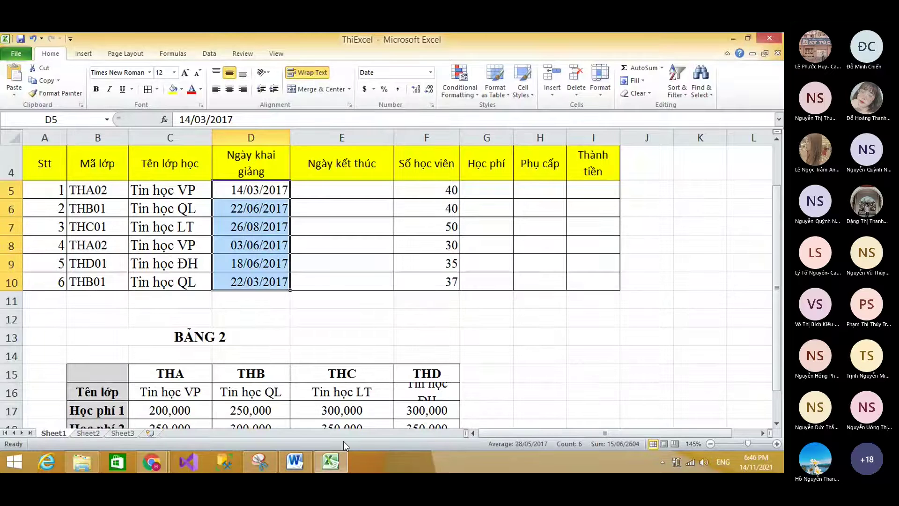
pyautogui.click(295, 462)
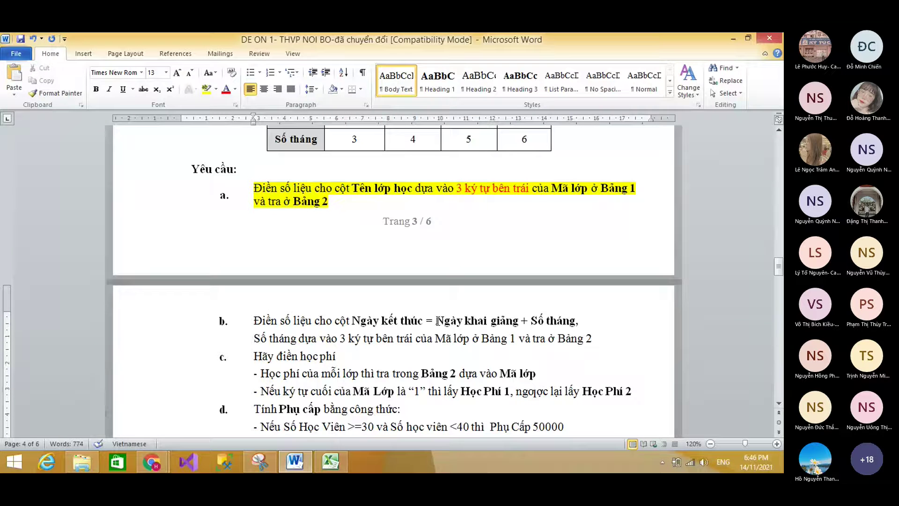
pyautogui.moveTo(531, 320); pyautogui.dragTo(591, 315)
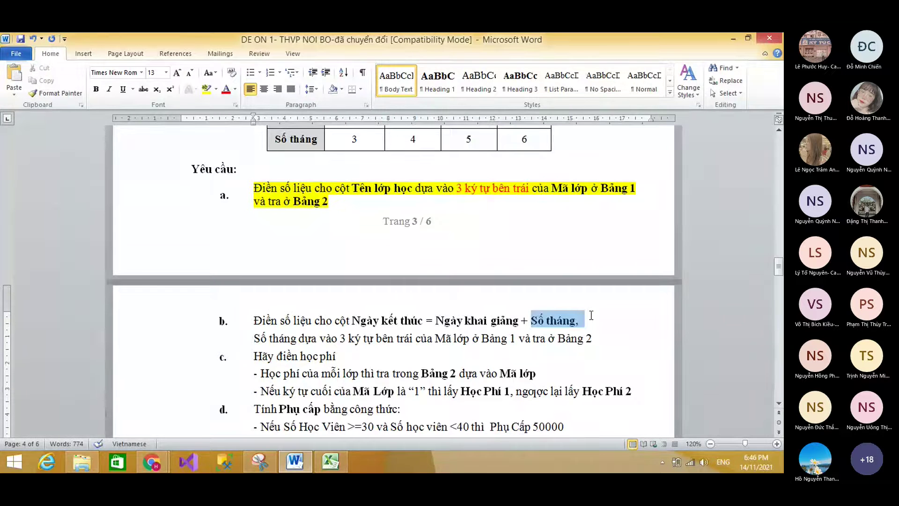
# Switch to the Excel workbook and enter =D5+20 in cell E5 under Ngày kết thúc
pyautogui.click(331, 464)
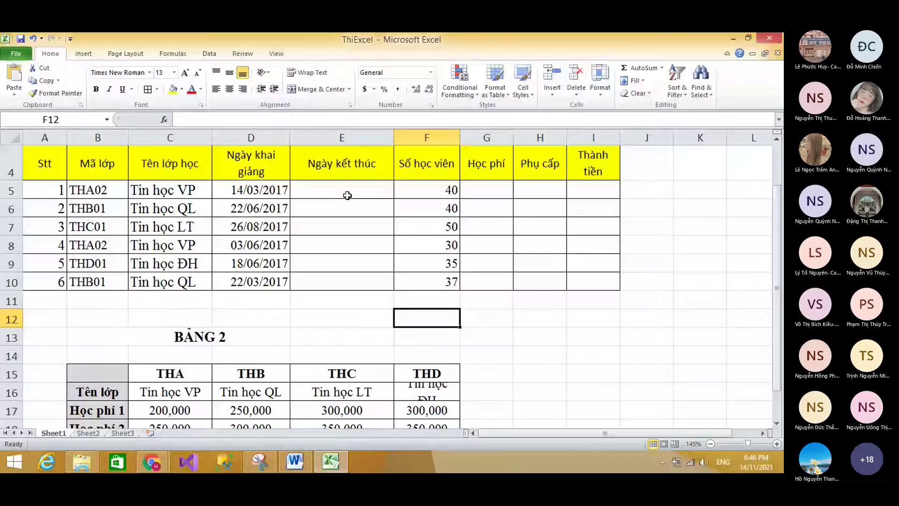
pyautogui.click(348, 191)
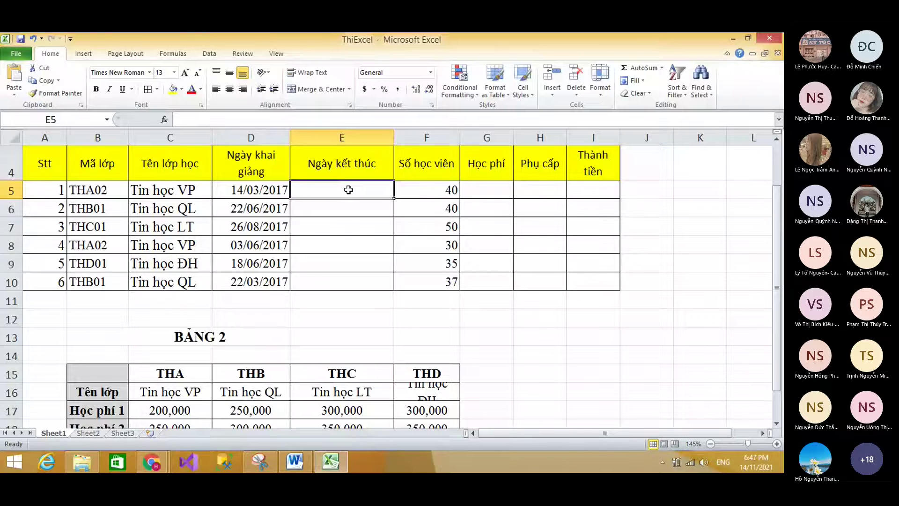
pyautogui.write('=')
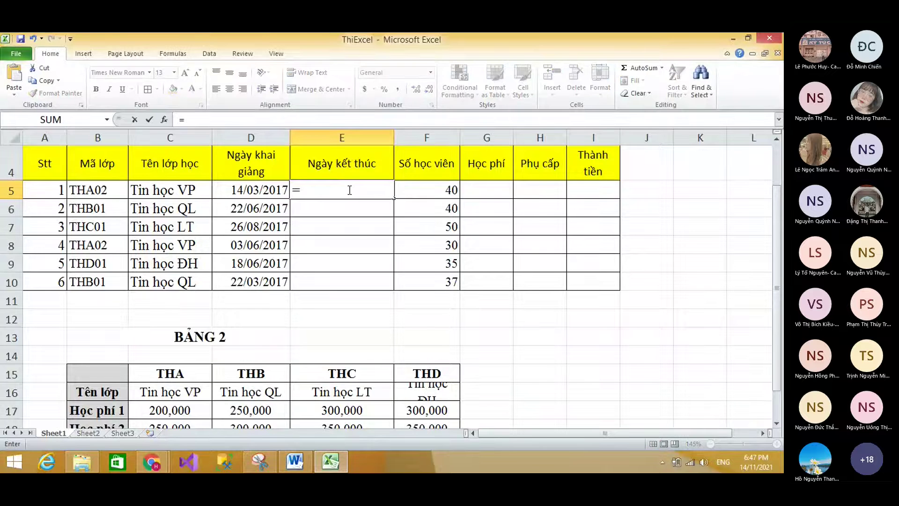
pyautogui.click(275, 190)
pyautogui.write('+')
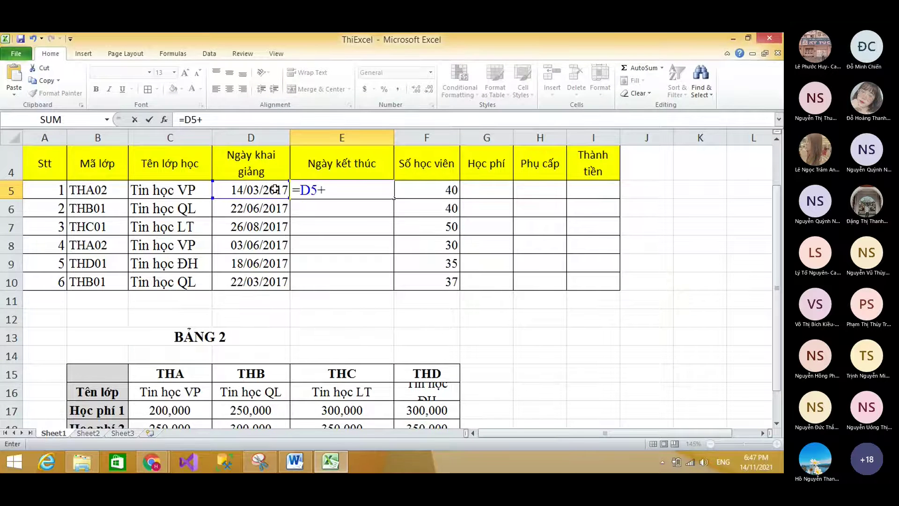
pyautogui.write('20')
pyautogui.hotkey('ctrl', 'Return')
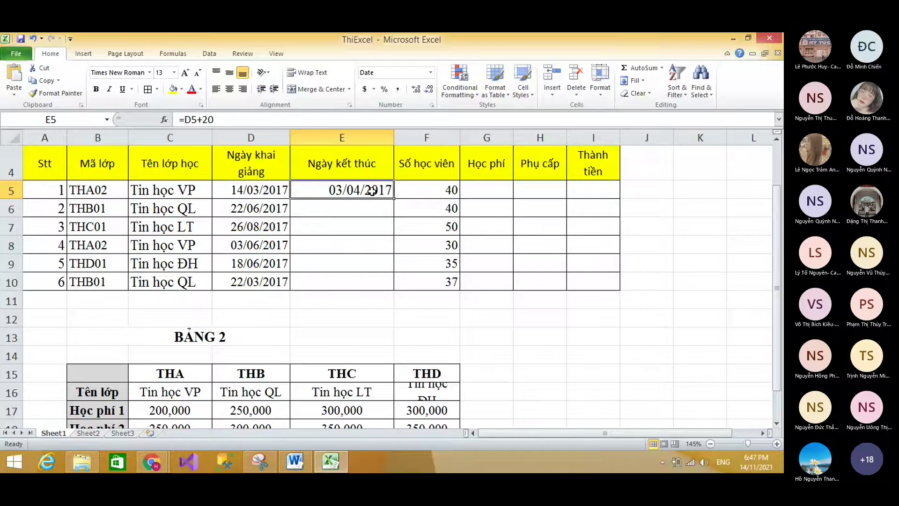
# Examine the +20 part of the formula in cell E5 without changing it
pyautogui.doubleClick(355, 190)
pyautogui.moveTo(318, 190); pyautogui.dragTo(338, 190)
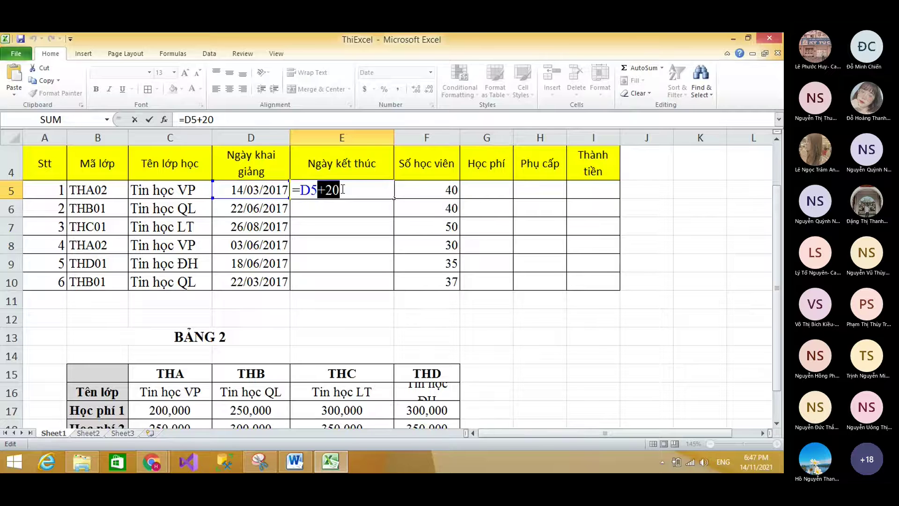
pyautogui.press('Return')
pyautogui.click(342, 189)
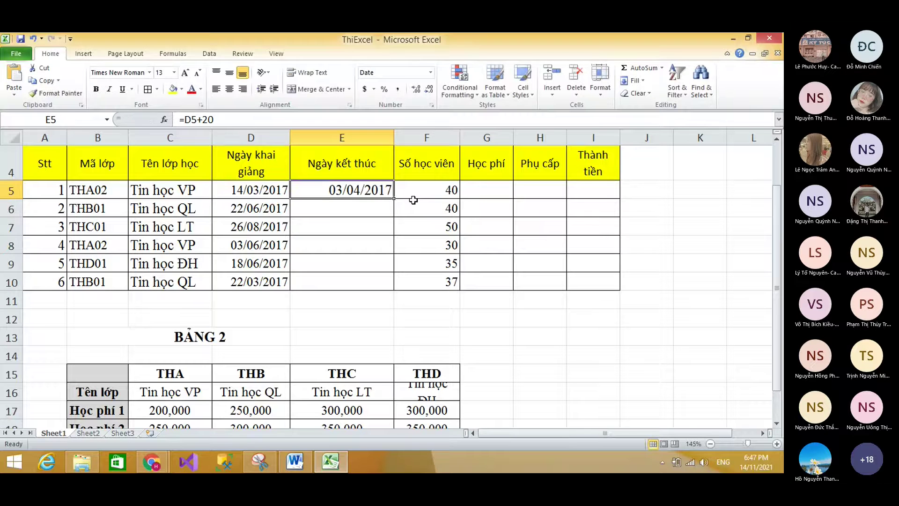
# Enter =D5+7 in cell E12 as a trial of adding days to a date
pyautogui.click(365, 317)
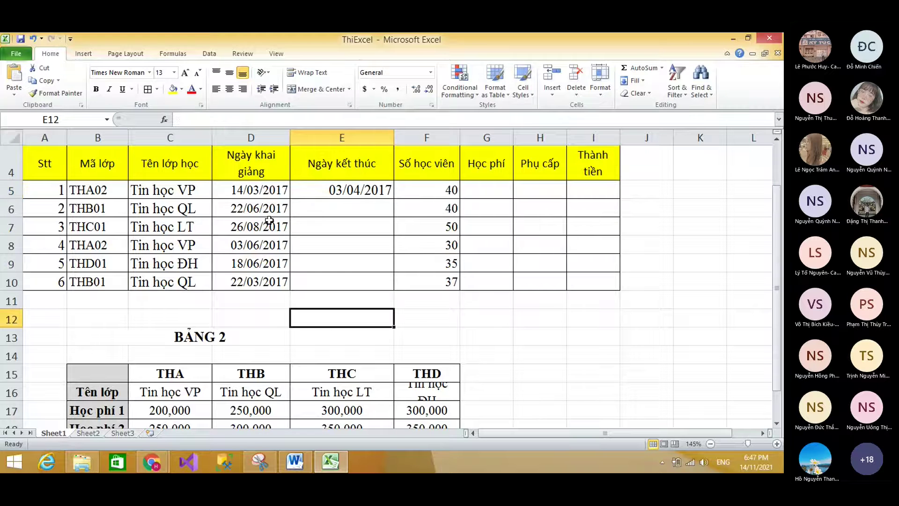
pyautogui.write('=')
pyautogui.click(266, 191)
pyautogui.write('+7')
pyautogui.press('Return')
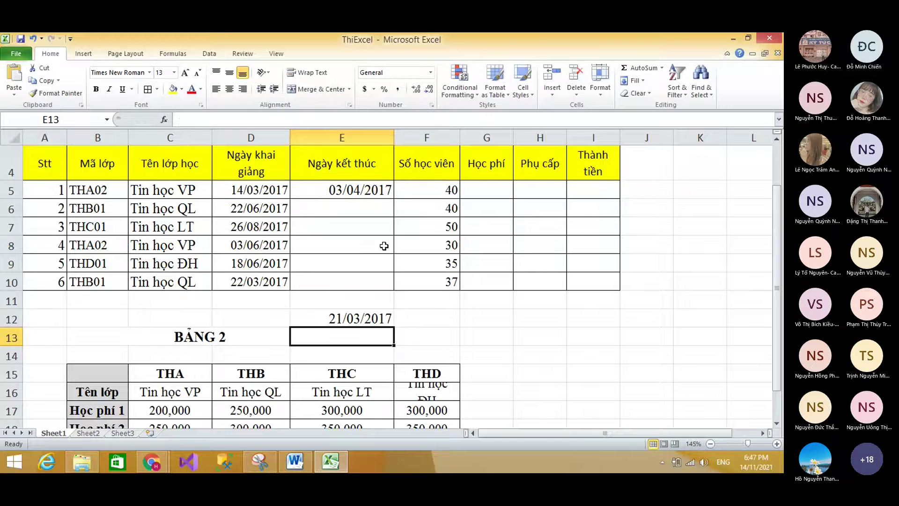
# Enter =E12+7 in cell F12 and widen column F to fit its contents
pyautogui.click(432, 318)
pyautogui.write('=')
pyautogui.click(369, 319)
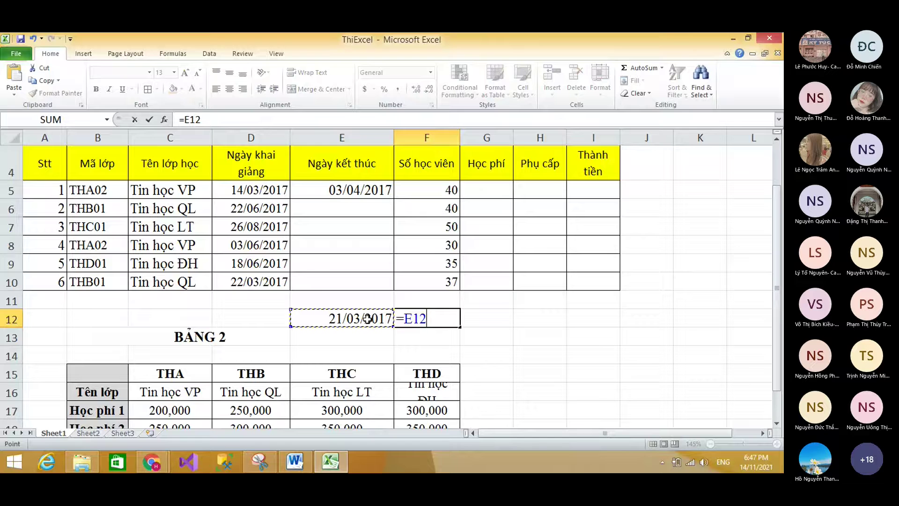
pyautogui.write('+7')
pyautogui.press('Return')
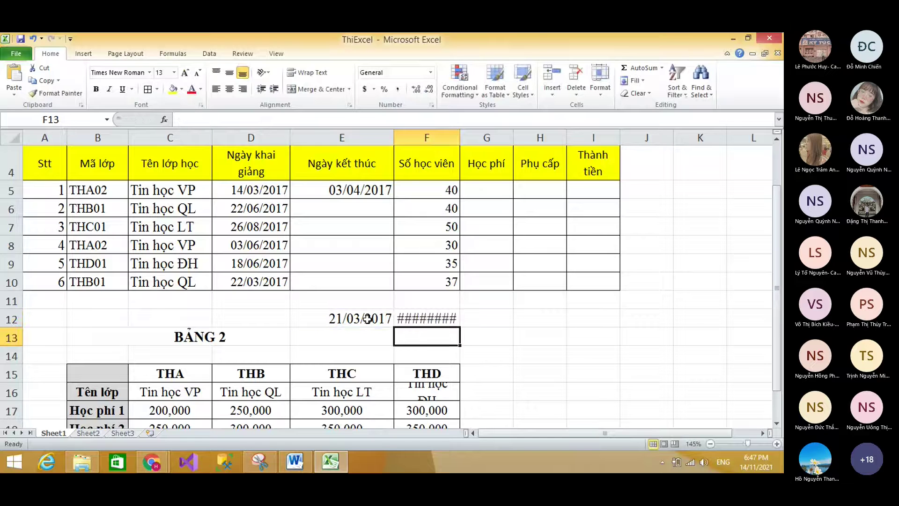
pyautogui.doubleClick(463, 138)
# Compare the start date in D5 with the trial dates in E12 and F12
pyautogui.click(384, 321)
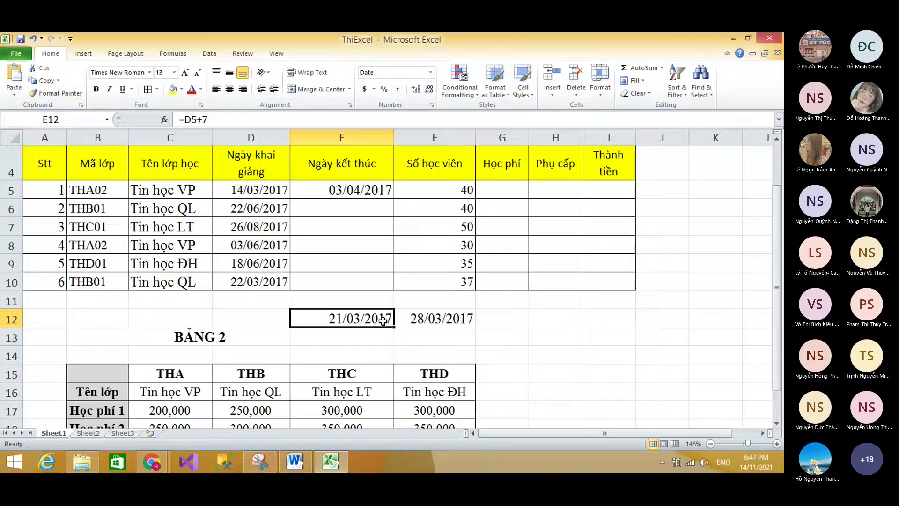
pyautogui.click(262, 191)
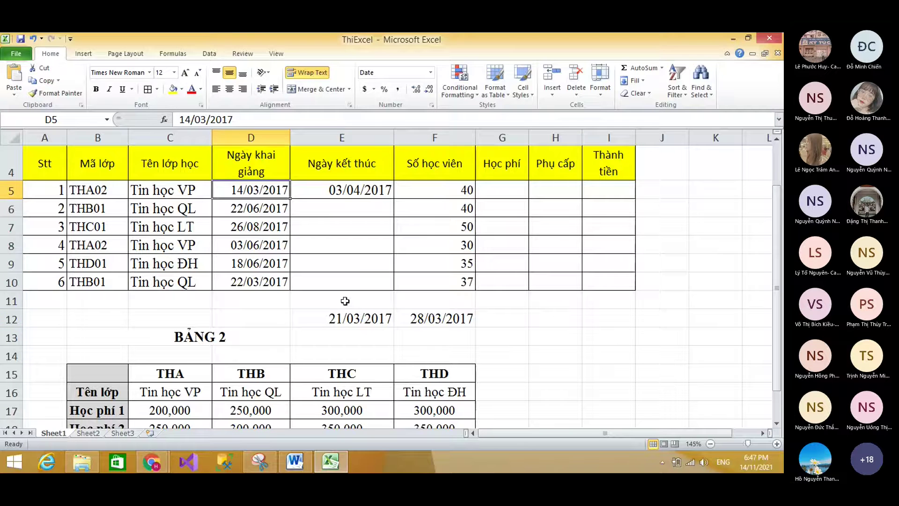
pyautogui.click(340, 318)
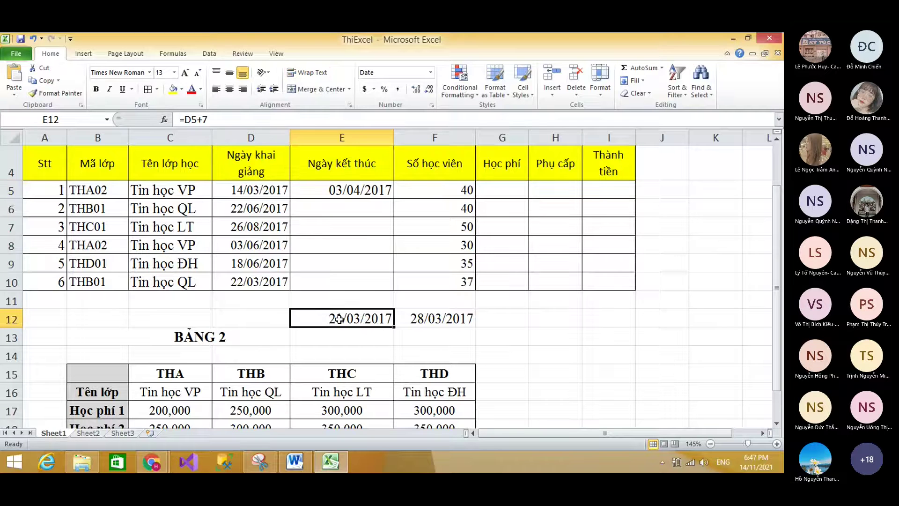
pyautogui.press('Right')
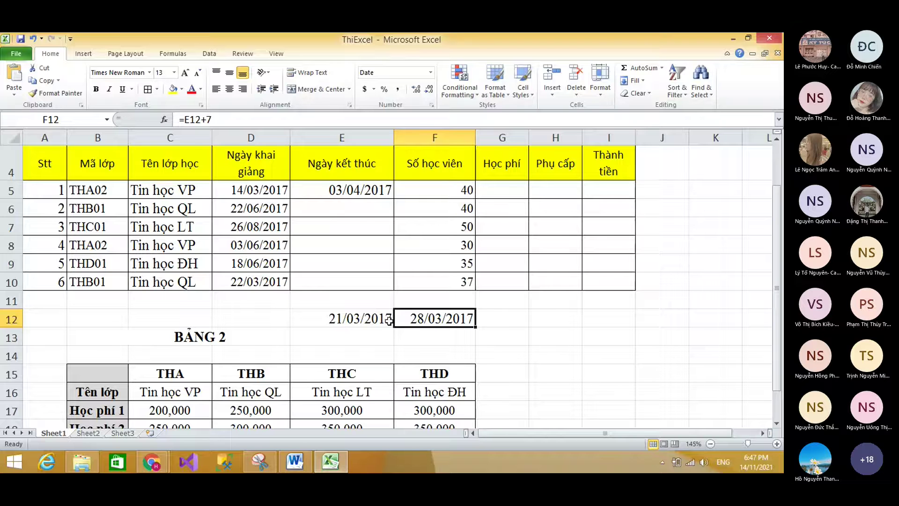
# Enter =F12+7 in cell G12 to continue the trial date series
pyautogui.click(524, 316)
pyautogui.write('=')
pyautogui.click(412, 321)
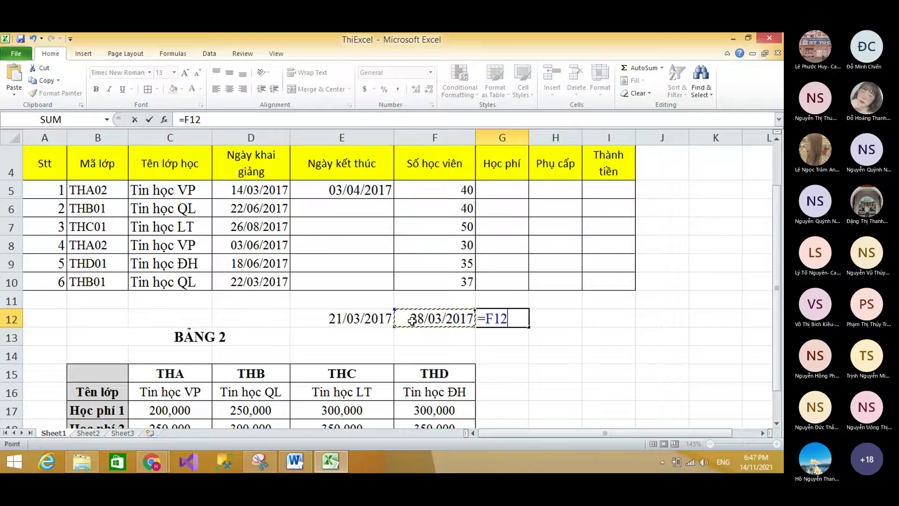
pyautogui.write('+7')
pyautogui.press('Return')
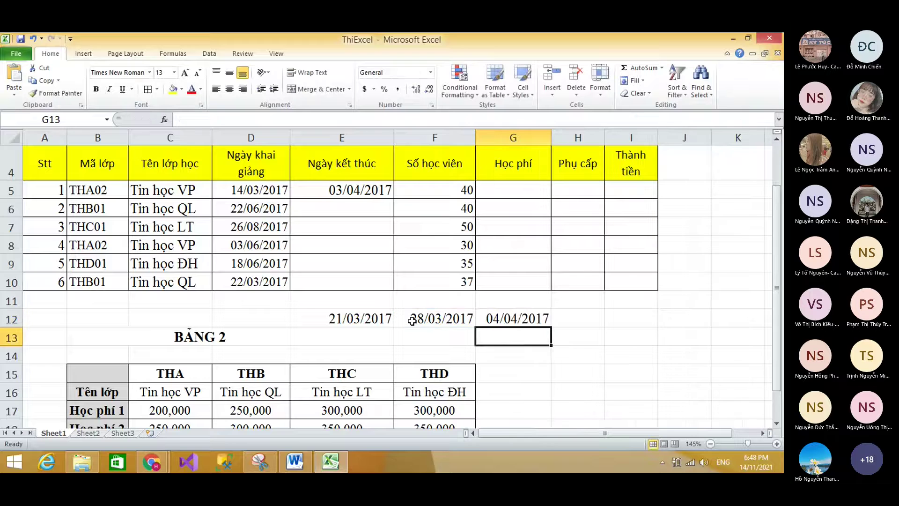
# Clear the trial dates from cells E12:G12
pyautogui.click(512, 317)
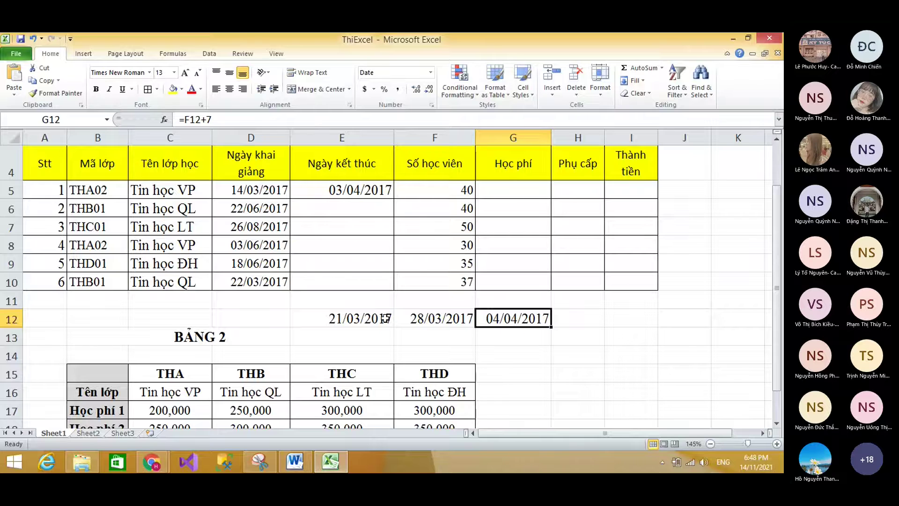
pyautogui.moveTo(385, 319); pyautogui.dragTo(515, 318)
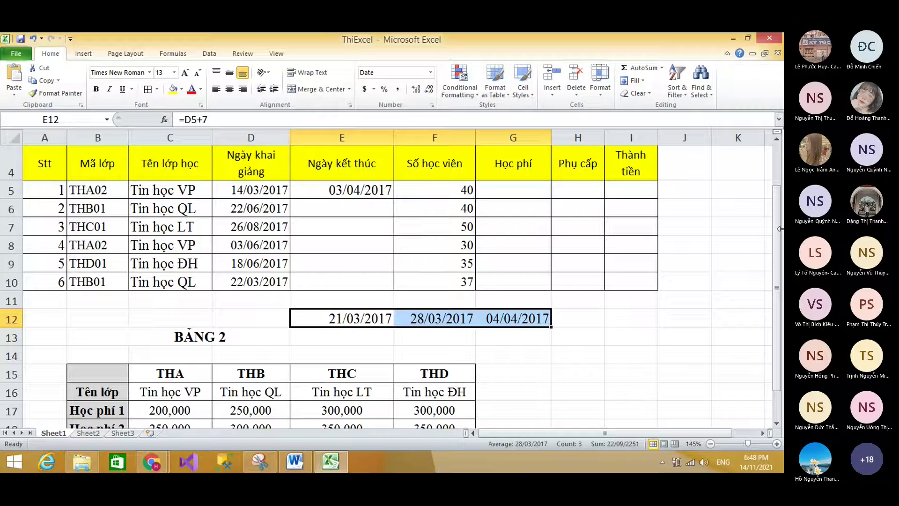
pyautogui.press('Delete')
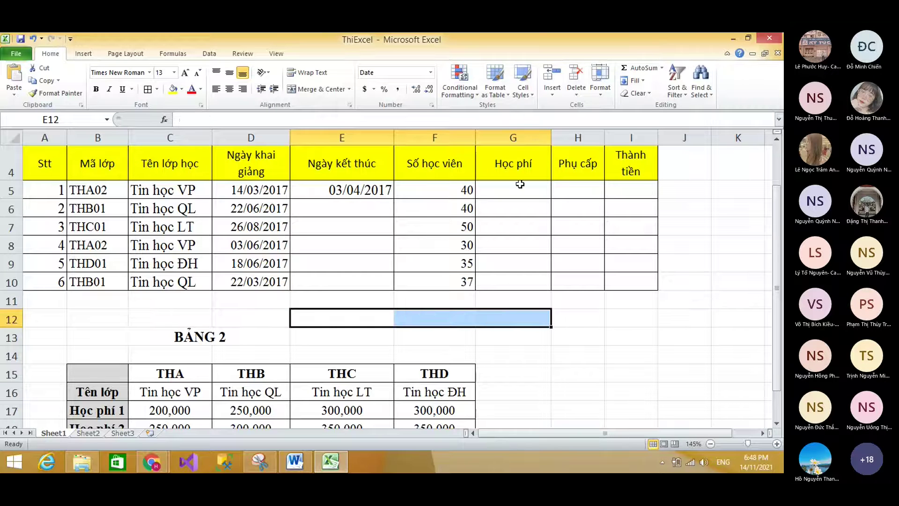
# Replace the formula in cell E5 with the beginning of an EDATE function
pyautogui.doubleClick(379, 189)
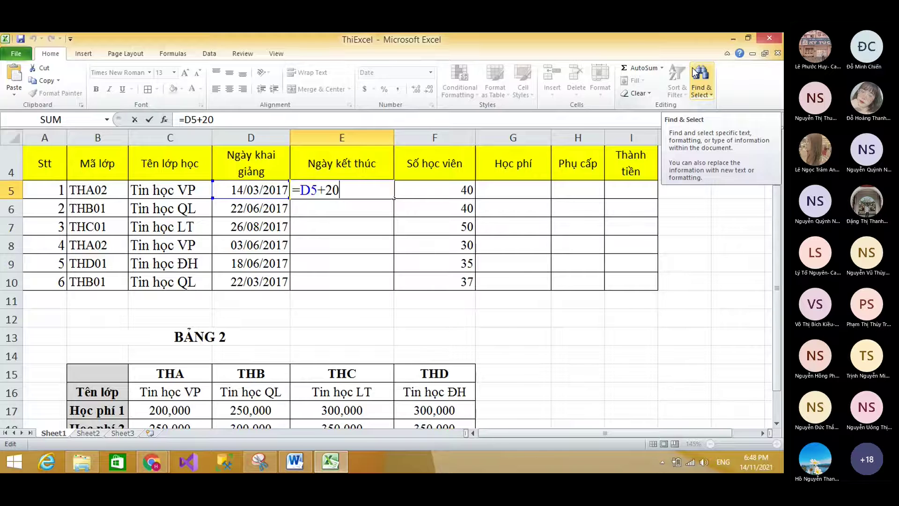
pyautogui.press('BackSpace')
pyautogui.press('BackSpace')
pyautogui.press('BackSpace')
pyautogui.press('BackSpace')
pyautogui.press('BackSpace')
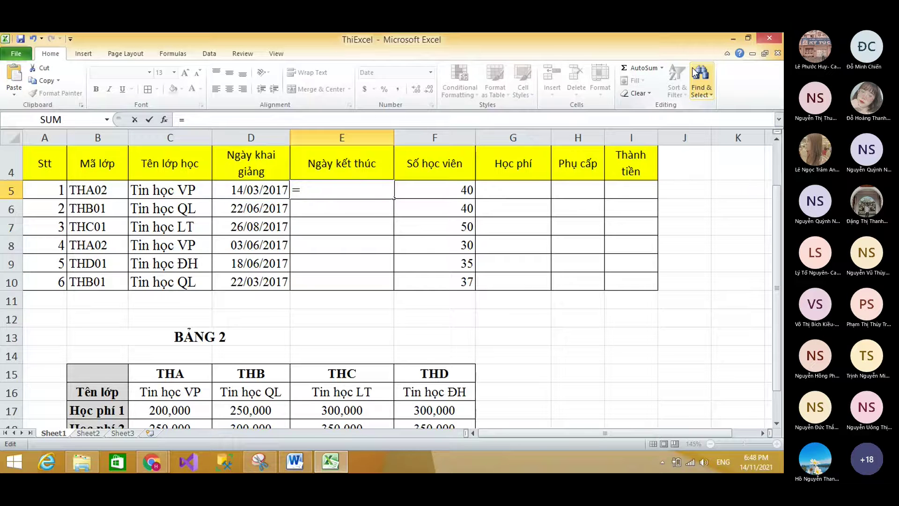
pyautogui.write('e')
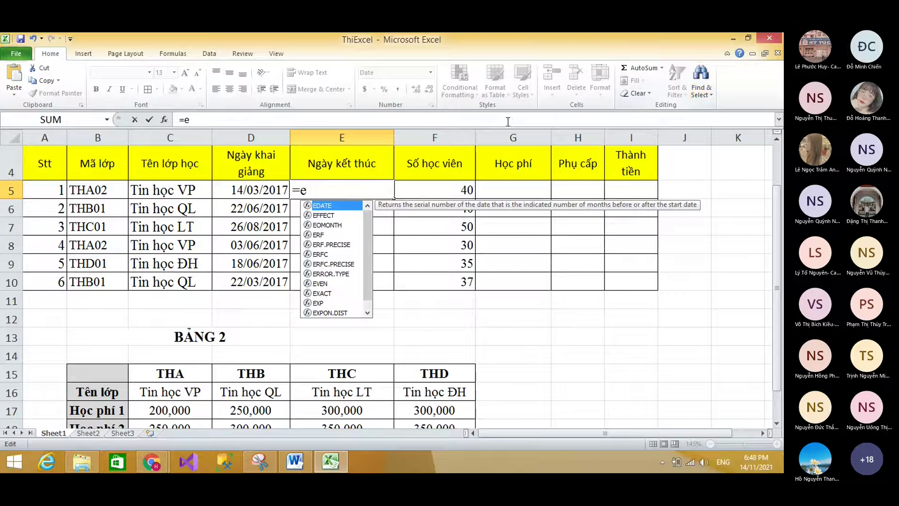
pyautogui.doubleClick(321, 206)
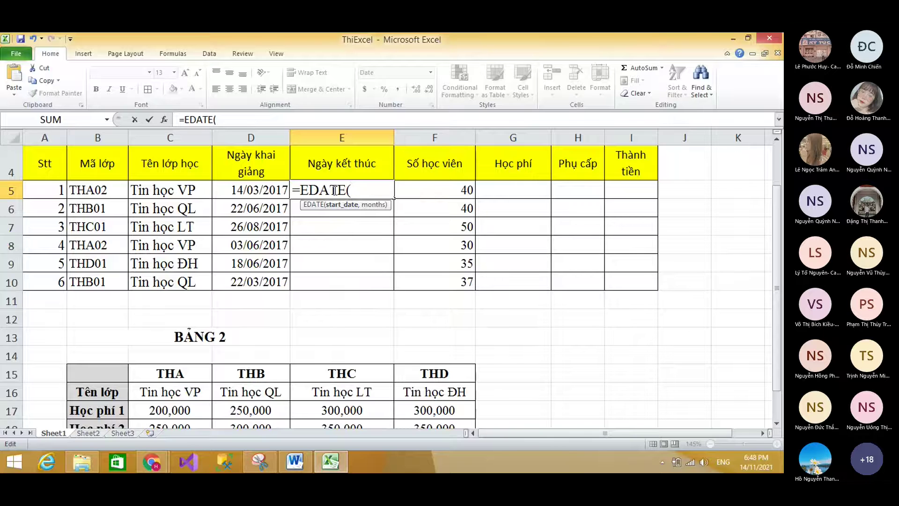
pyautogui.moveTo(302, 189); pyautogui.dragTo(346, 187)
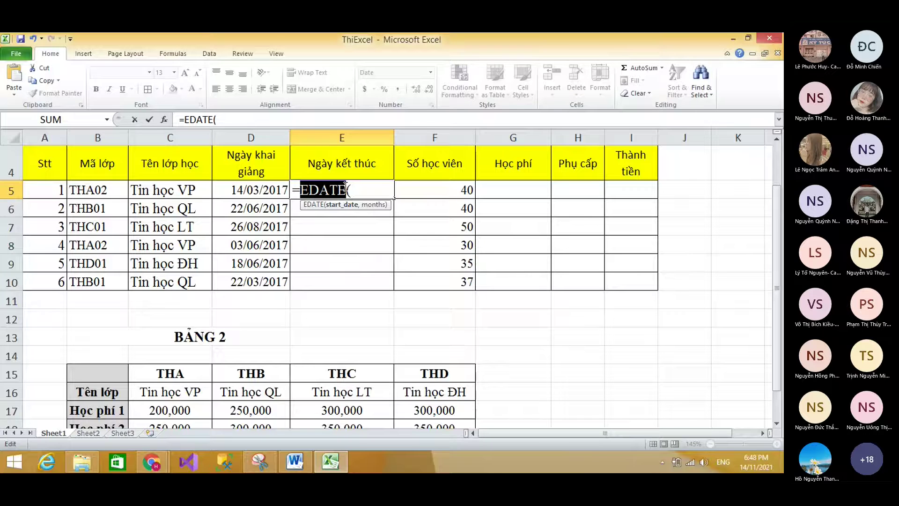
pyautogui.click(347, 188)
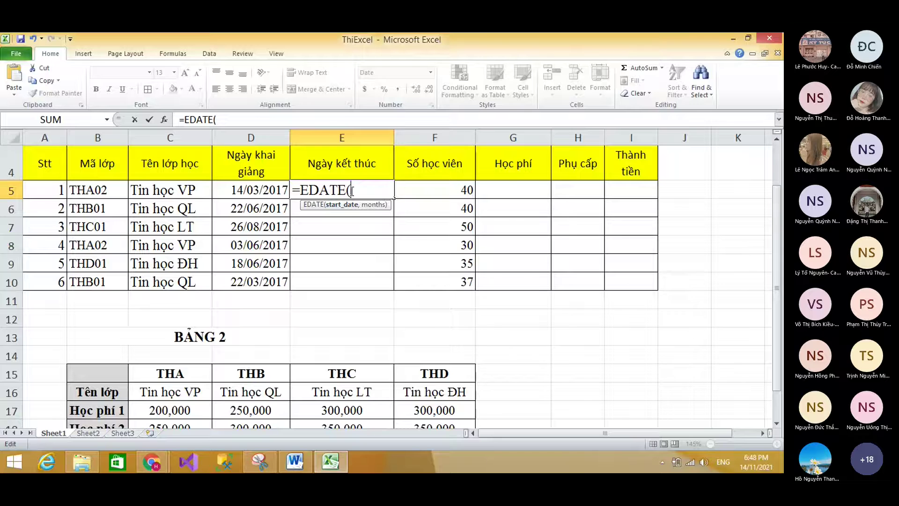
# Complete the EDATE formula in E5 with D5 as the start date and 5 as the months
pyautogui.click(273, 194)
pyautogui.write(',5')
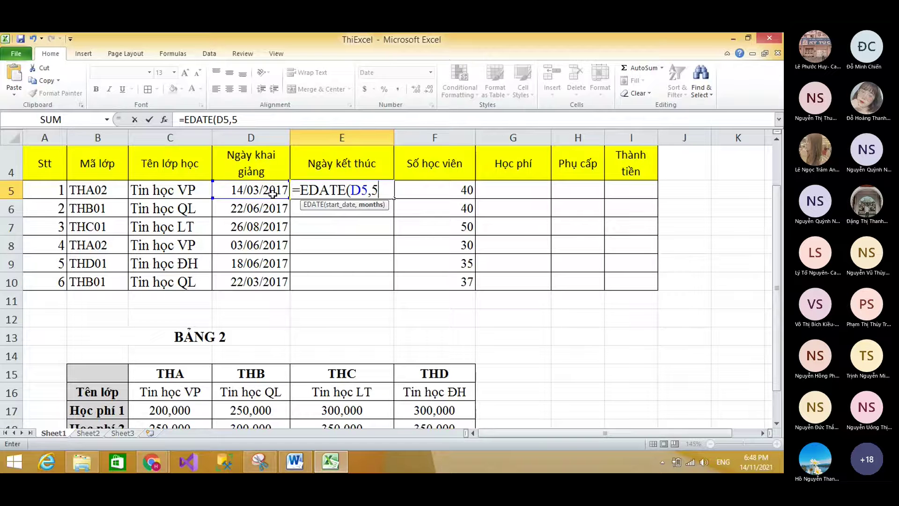
pyautogui.write(')')
pyautogui.press('Return')
# Change the months argument of the EDATE formula in E5 to 5*12, giving =EDATE(D5,5*12)
pyautogui.doubleClick(373, 190)
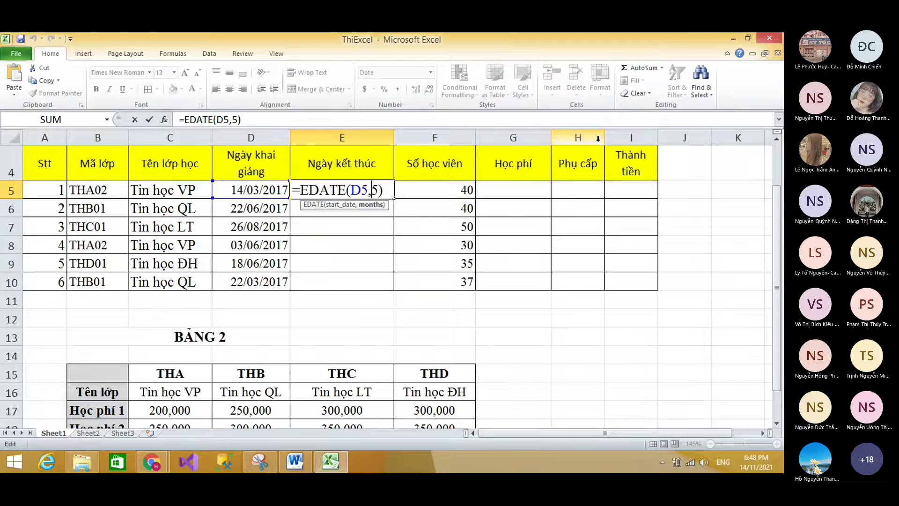
pyautogui.doubleClick(360, 190)
pyautogui.doubleClick(374, 190)
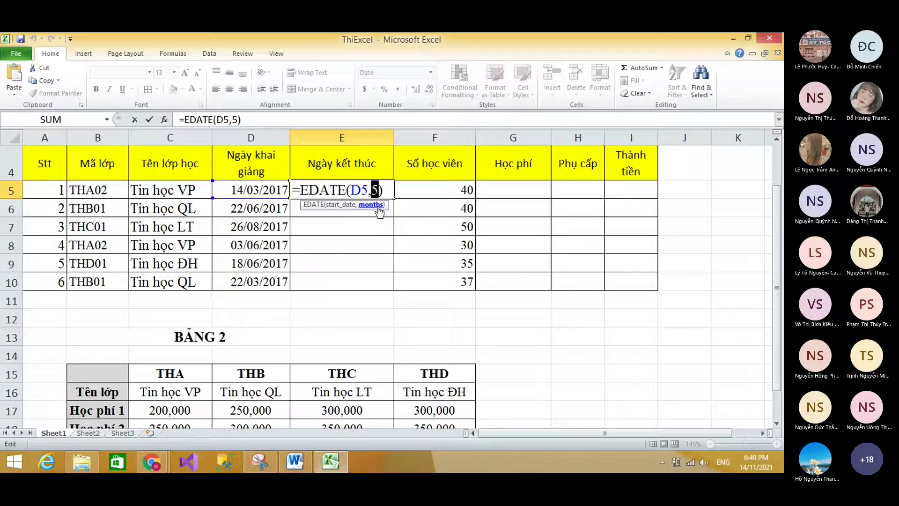
pyautogui.press('Right')
pyautogui.write('*12')
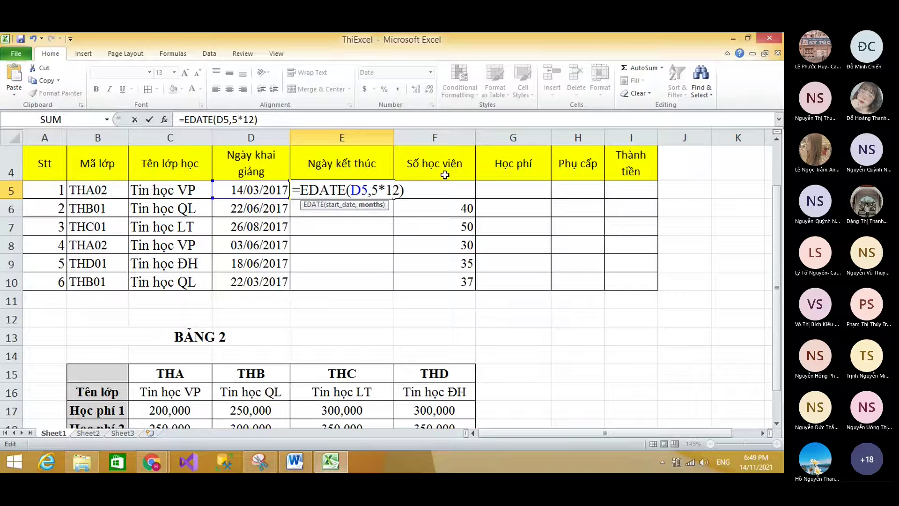
pyautogui.press('Return')
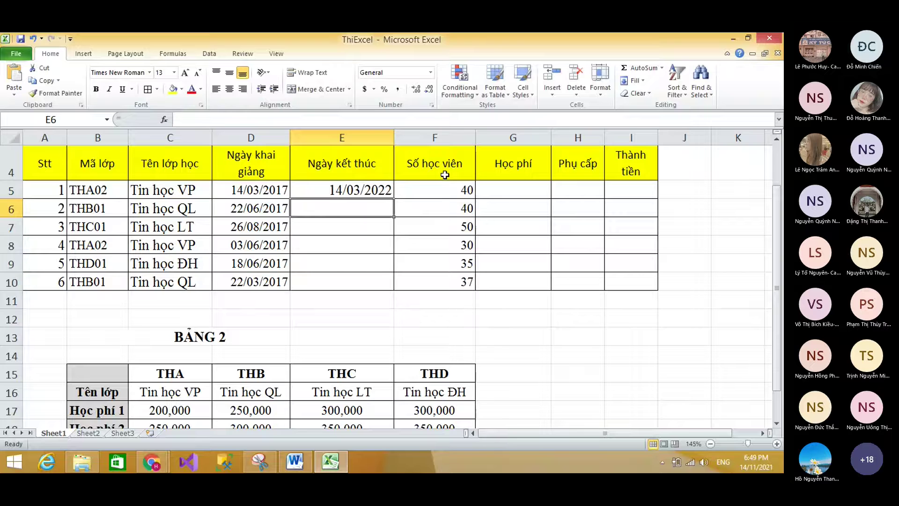
pyautogui.click(328, 190)
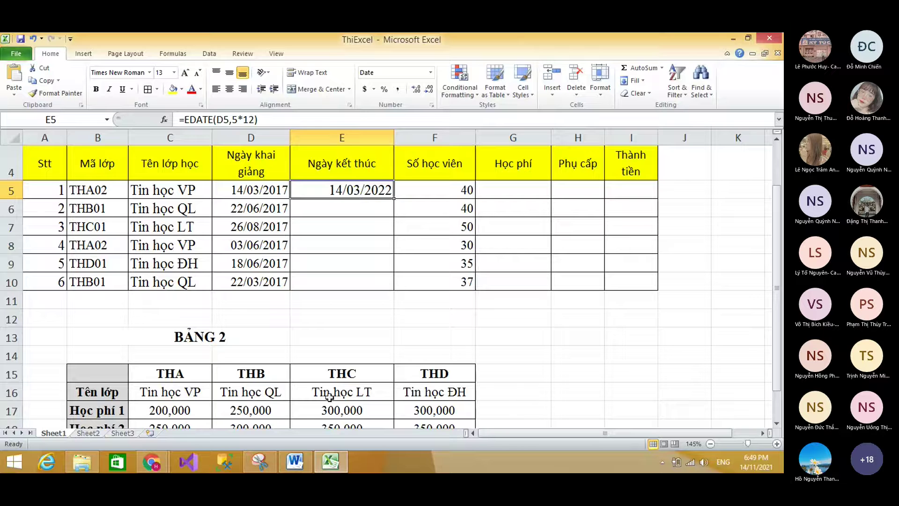
# Switch to the Word exam document and read in requirement b how Số tháng is determined from Mã lớp
pyautogui.hotkey('alt', 'Tab')
pyautogui.click(440, 321)
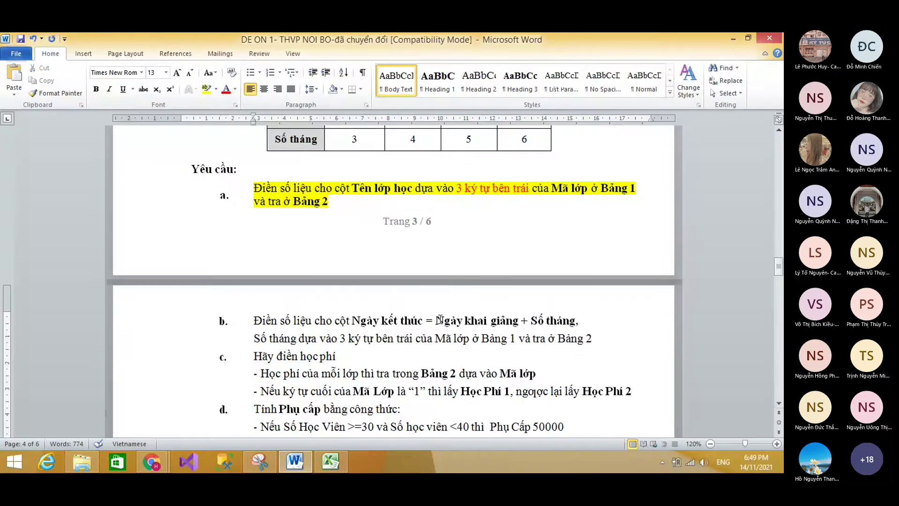
pyautogui.moveTo(441, 320); pyautogui.dragTo(520, 321)
pyautogui.moveTo(254, 338); pyautogui.dragTo(410, 341)
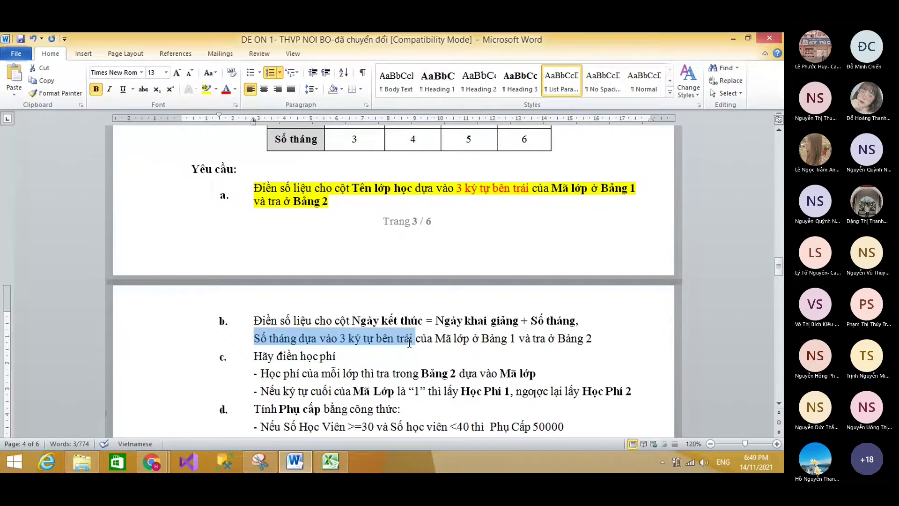
pyautogui.press('Down')
pyautogui.click(343, 339)
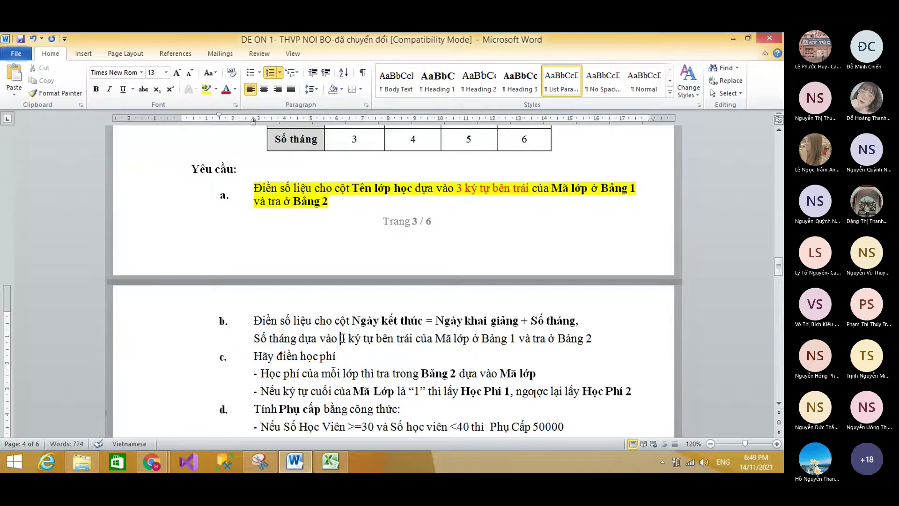
# Check the lookup key in requirement b and the Bảng 2 table in the exam document, and switch back to Excel
pyautogui.moveTo(342, 338); pyautogui.dragTo(421, 334)
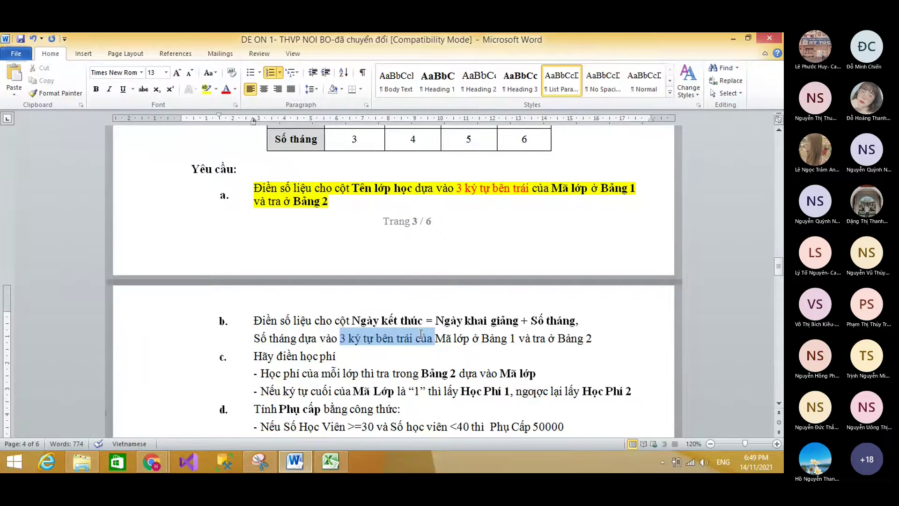
pyautogui.scroll(3, 421, 334)
pyautogui.moveTo(354, 239); pyautogui.dragTo(508, 267)
pyautogui.hotkey('alt', 'Tab')
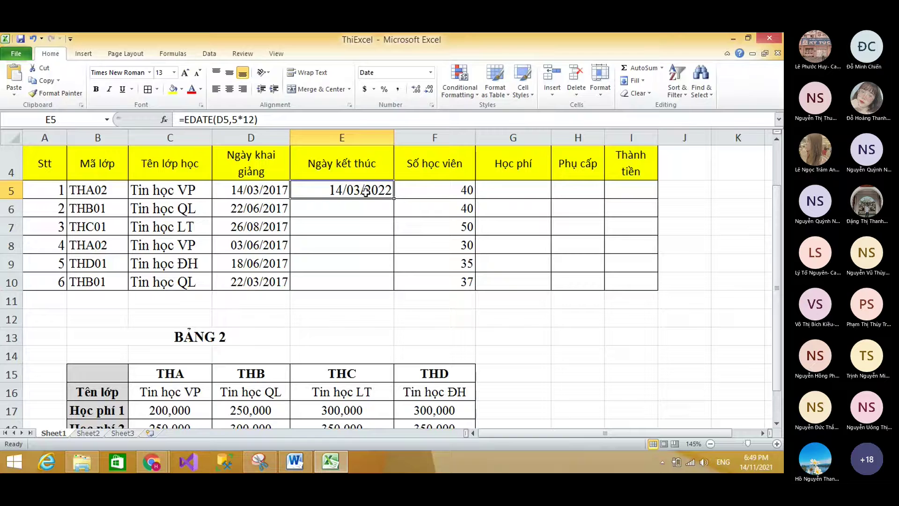
pyautogui.doubleClick(366, 189)
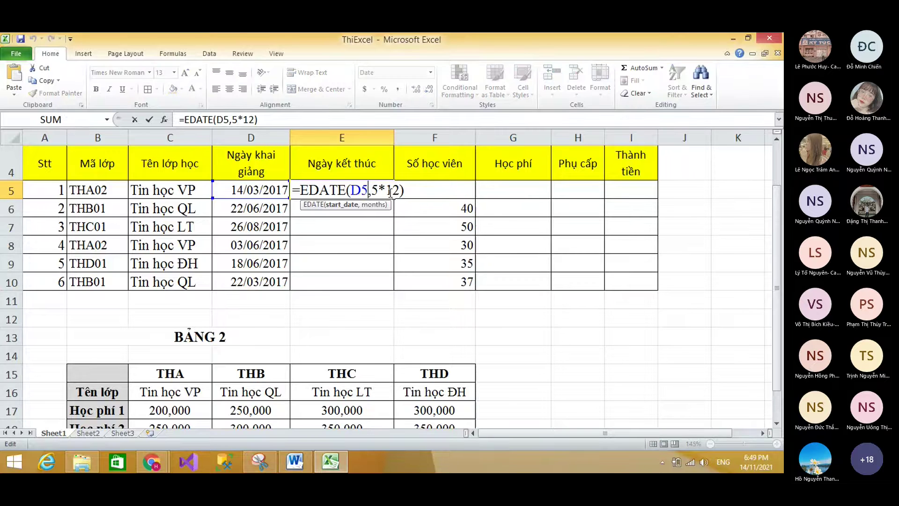
pyautogui.click(393, 190)
pyautogui.press('BackSpace')
pyautogui.press('BackSpace')
pyautogui.press('BackSpace')
pyautogui.press('BackSpace')
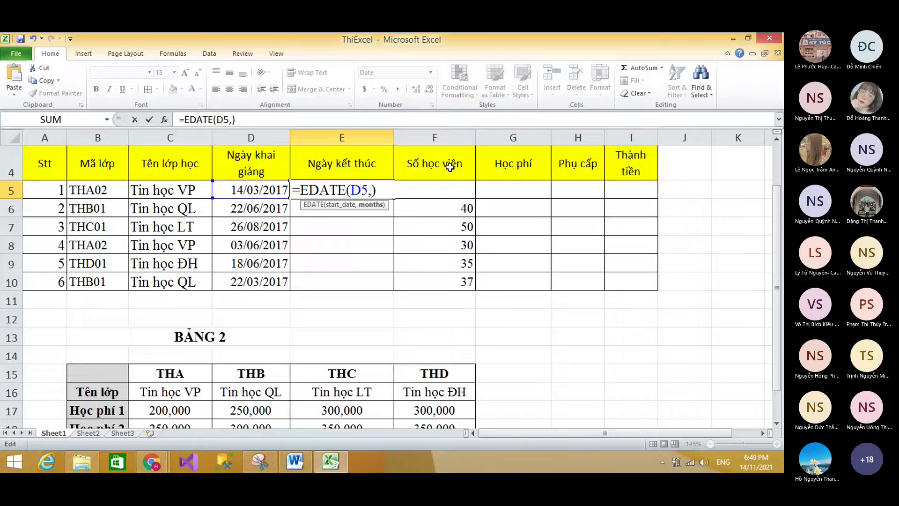
pyautogui.press('Escape')
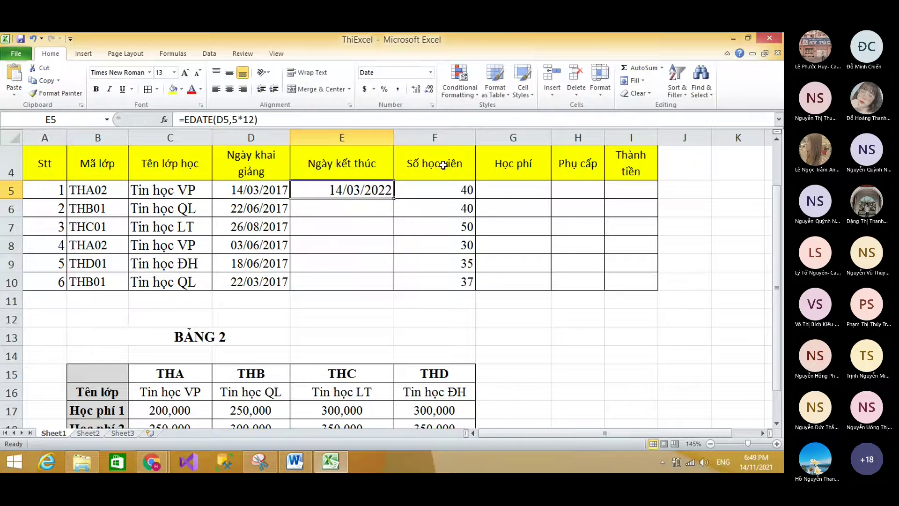
# Clear cell E5 and check the Số tháng row of Bảng 2, C19:F19
pyautogui.press('Delete')
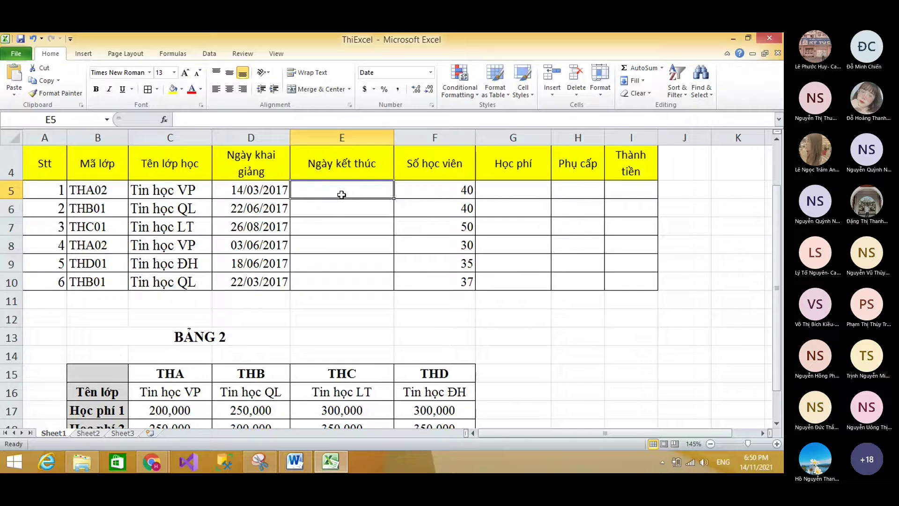
pyautogui.scroll(-4, 167, 321)
pyautogui.moveTo(167, 263); pyautogui.dragTo(395, 263)
pyautogui.scroll(4, 396, 263)
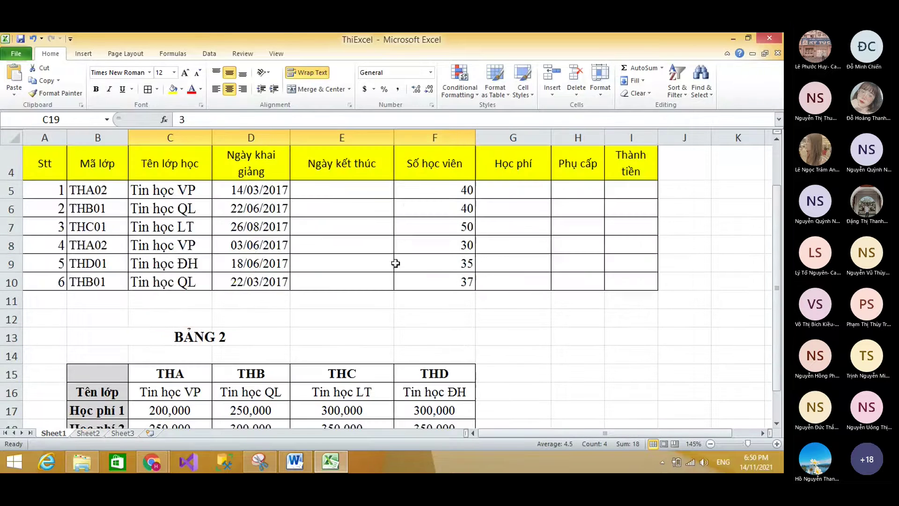
pyautogui.click(351, 193)
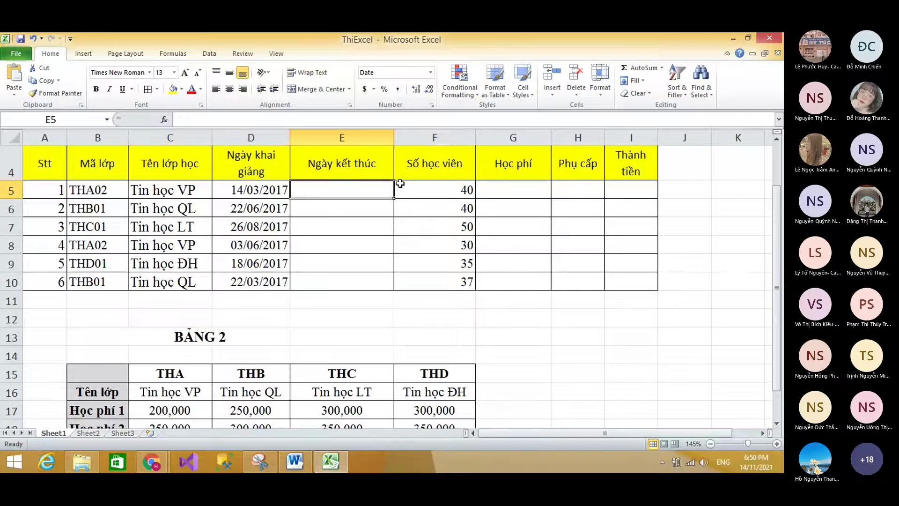
# Start an HLOOKUP formula in E5 with LEFT(B5,3) as the lookup value
pyautogui.write('=')
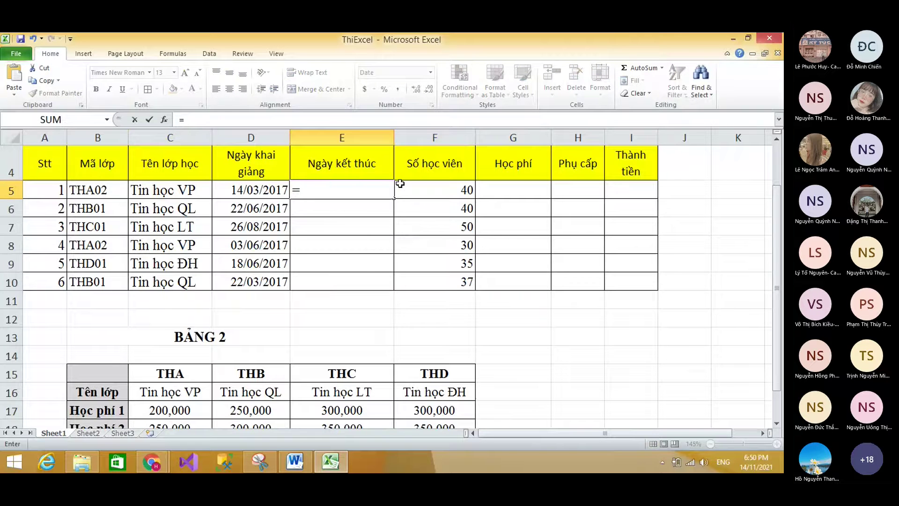
pyautogui.write('h')
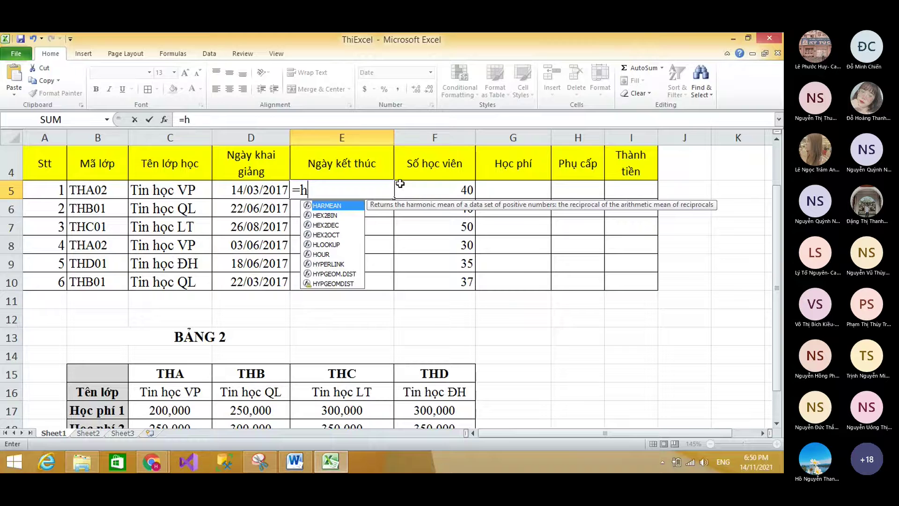
pyautogui.write('l')
pyautogui.doubleClick(337, 207)
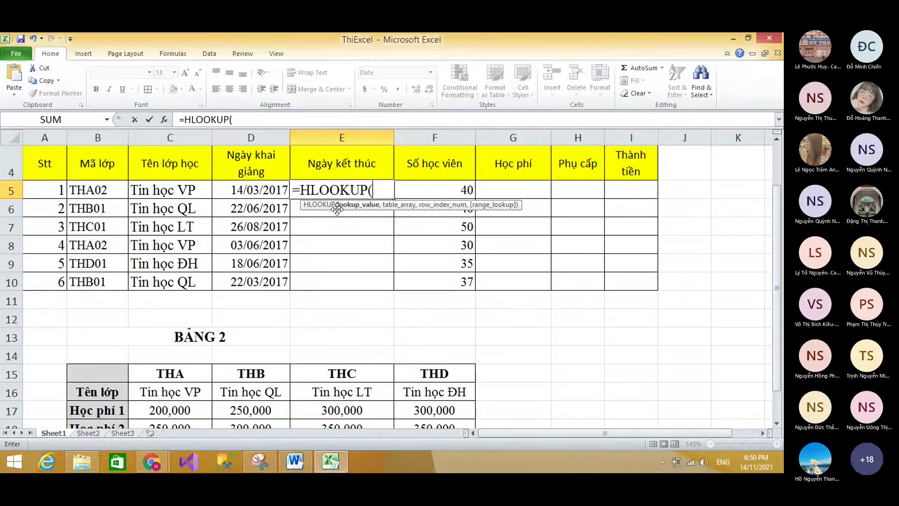
pyautogui.write('left(')
pyautogui.click(96, 189)
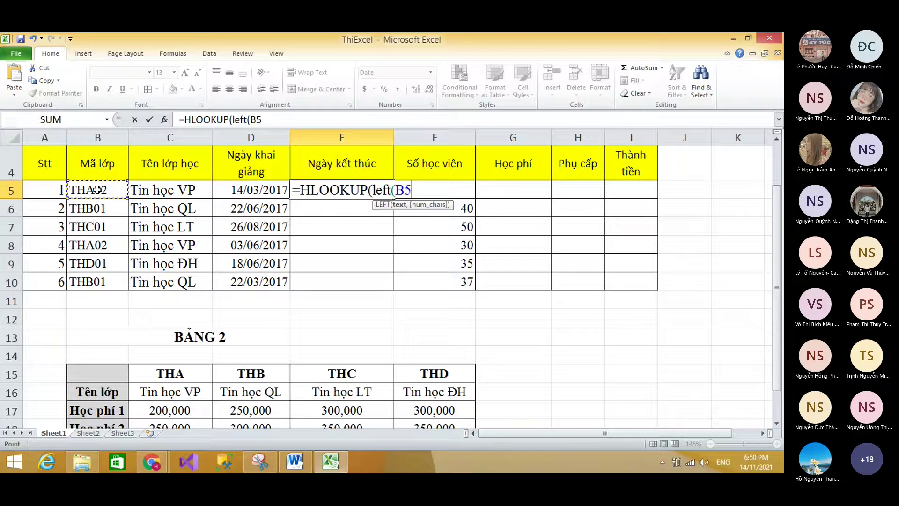
pyautogui.write(',3')
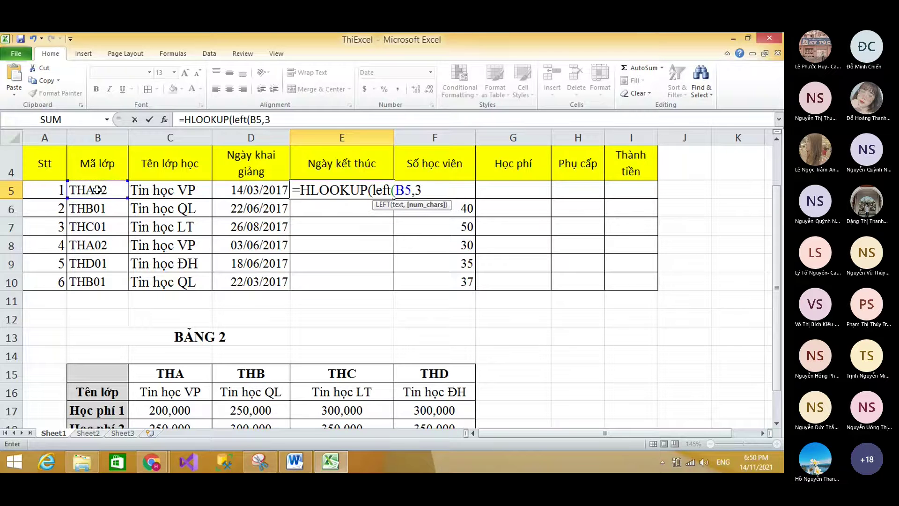
pyautogui.write('),')
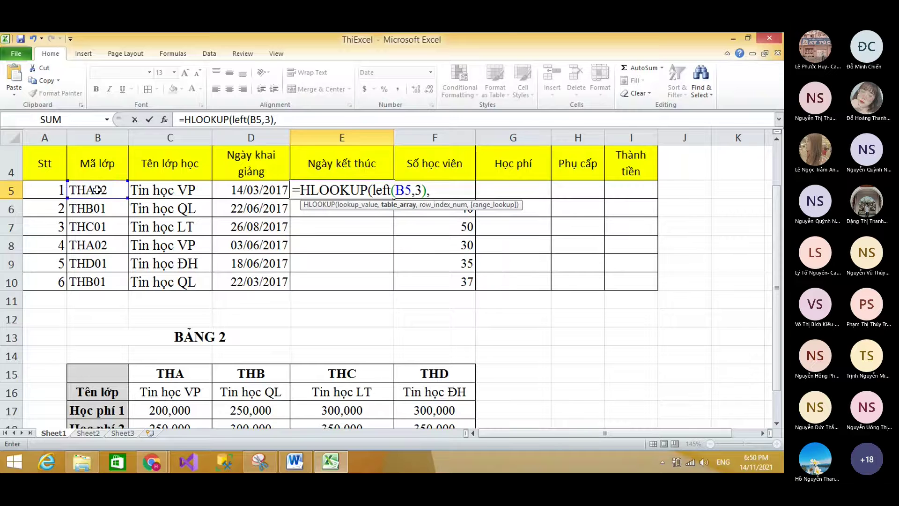
# Remove the lookup value of the HLOOKUP formula in E5 and re-enter it as LEFT(B5,3)
pyautogui.moveTo(372, 190); pyautogui.dragTo(424, 192)
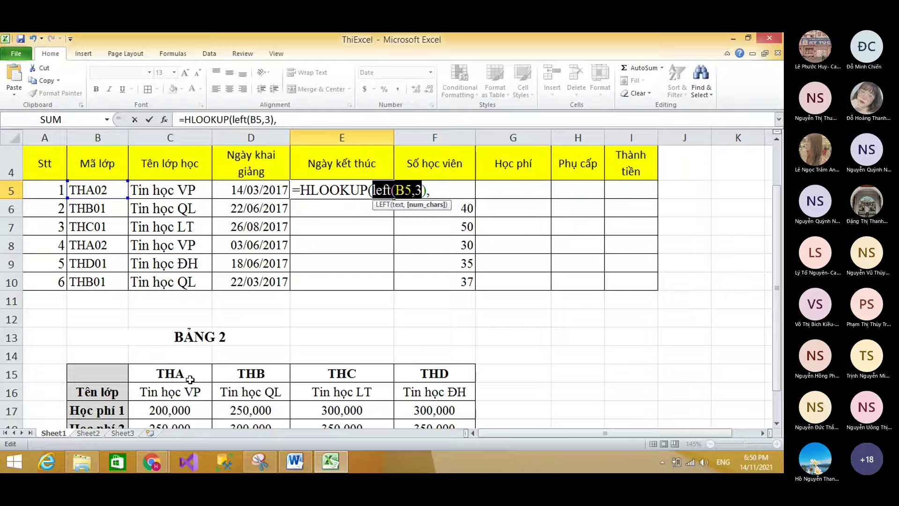
pyautogui.moveTo(193, 379); pyautogui.dragTo(245, 379)
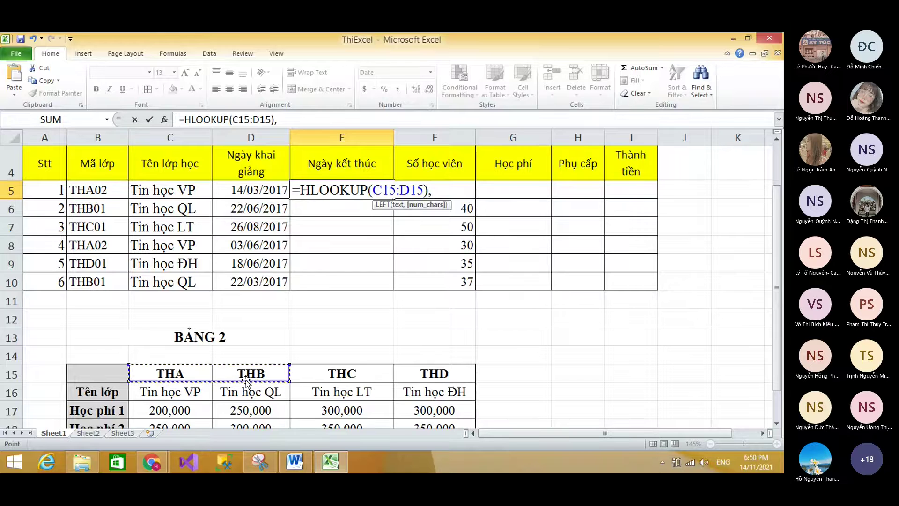
pyautogui.press('BackSpace')
pyautogui.press('BackSpace')
pyautogui.press('BackSpace')
pyautogui.press('BackSpace')
pyautogui.press('BackSpace')
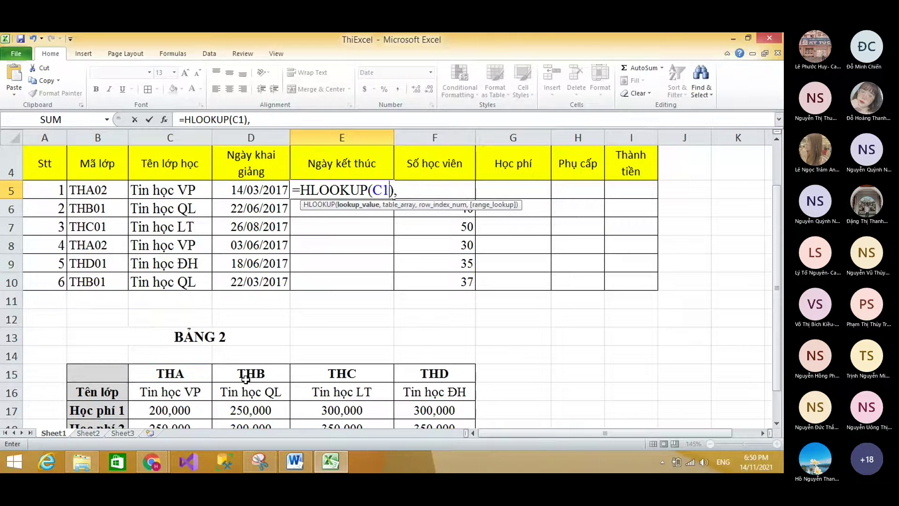
pyautogui.press('BackSpace')
pyautogui.press('BackSpace')
pyautogui.write('le')
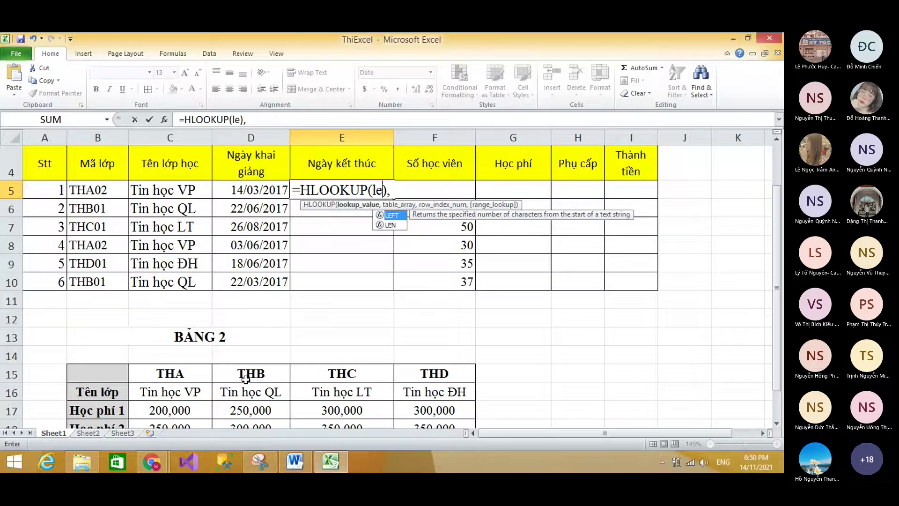
pyautogui.write('ft(')
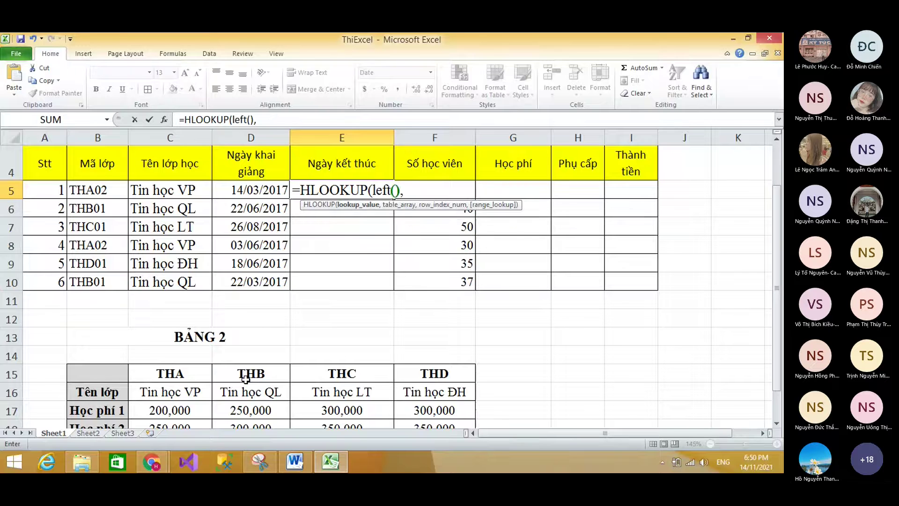
pyautogui.click(107, 189)
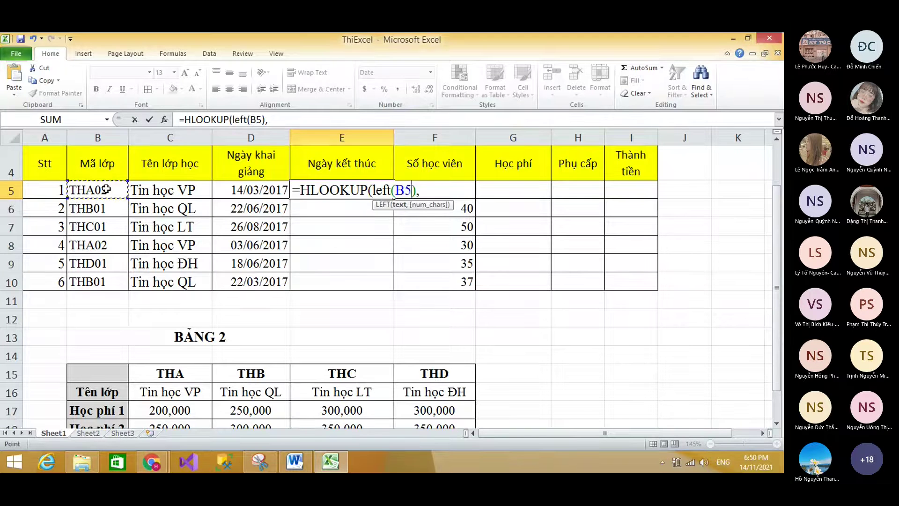
pyautogui.write(',3),')
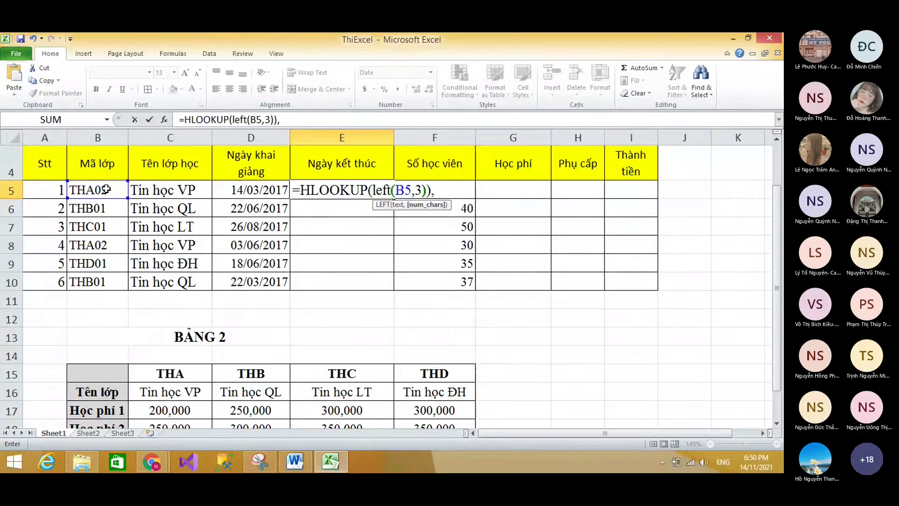
# Set the table array of the HLOOKUP formula to the absolute Bảng 2 range $C$15:$F$19 and remove the stray closing characters
pyautogui.scroll(-2, 128, 181)
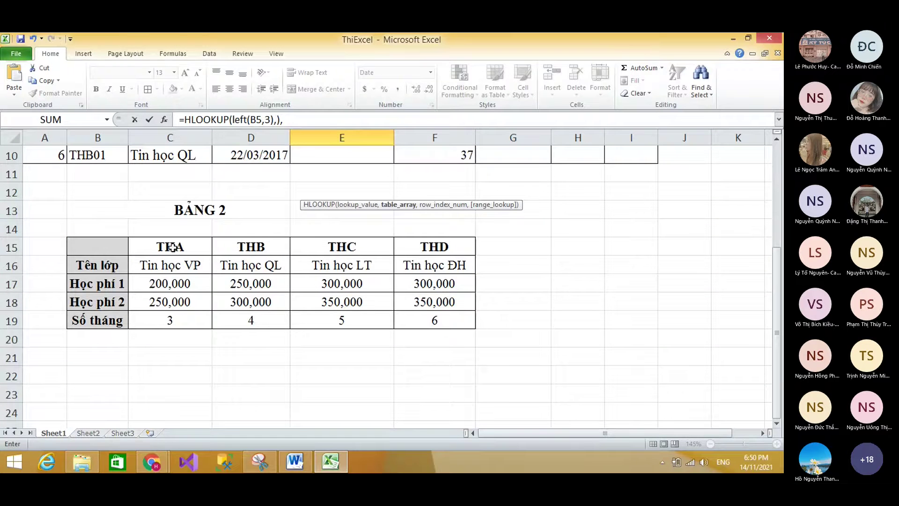
pyautogui.moveTo(172, 248); pyautogui.dragTo(420, 318)
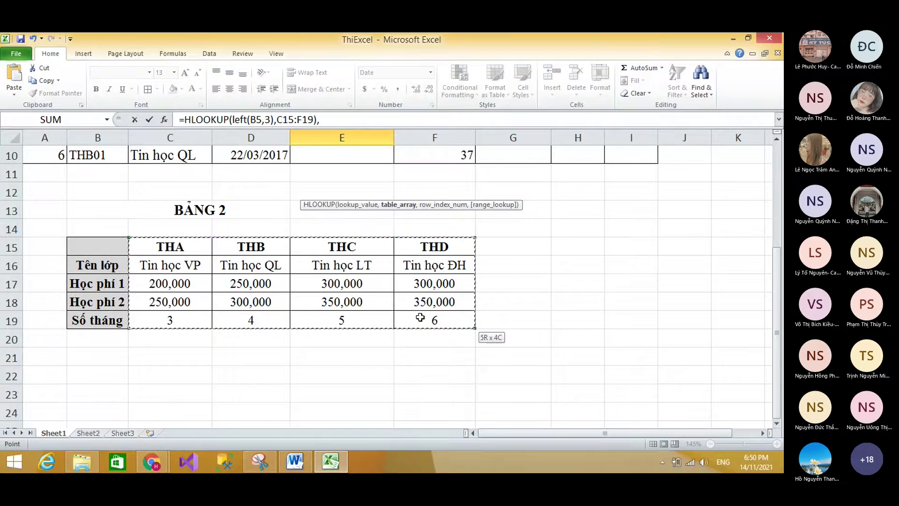
pyautogui.press('F4')
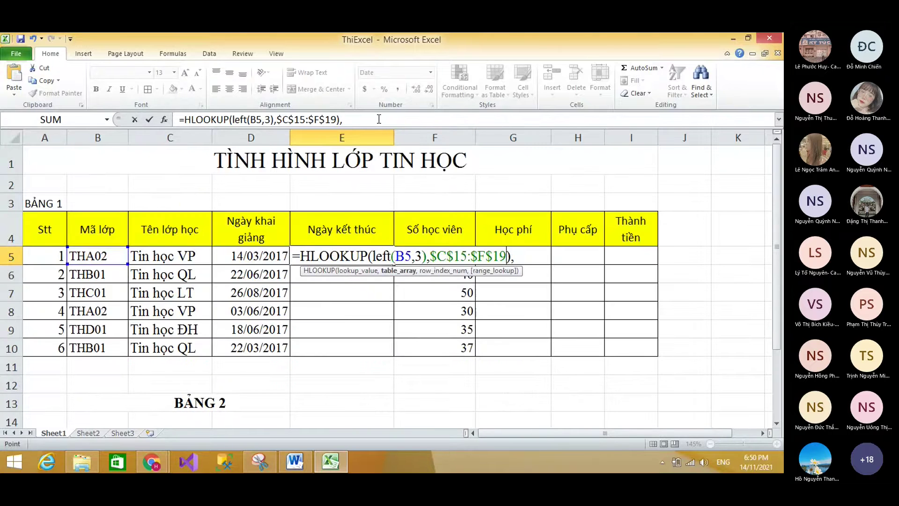
pyautogui.press('BackSpace')
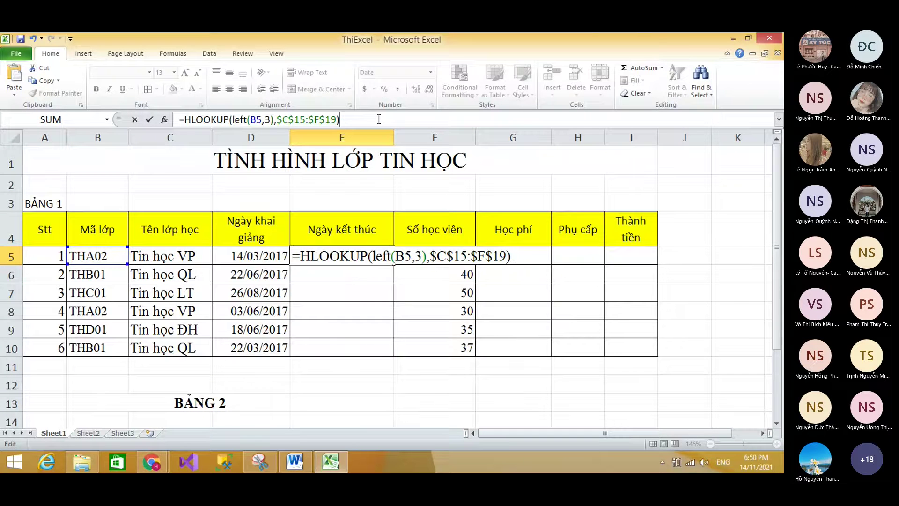
pyautogui.press('BackSpace')
pyautogui.write(',')
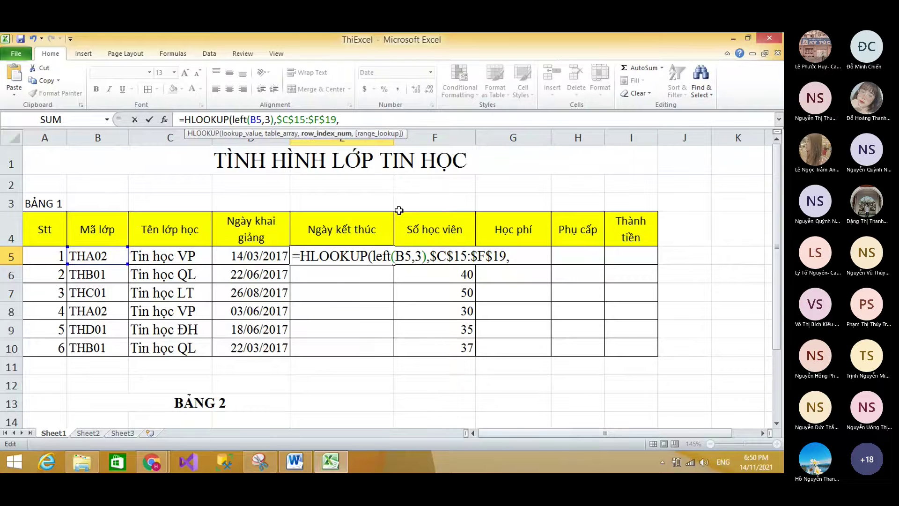
# Complete the HLOOKUP formula with row index 5 and exact match 0, and enter it in E5
pyautogui.moveTo(778, 195); pyautogui.dragTo(781, 262)
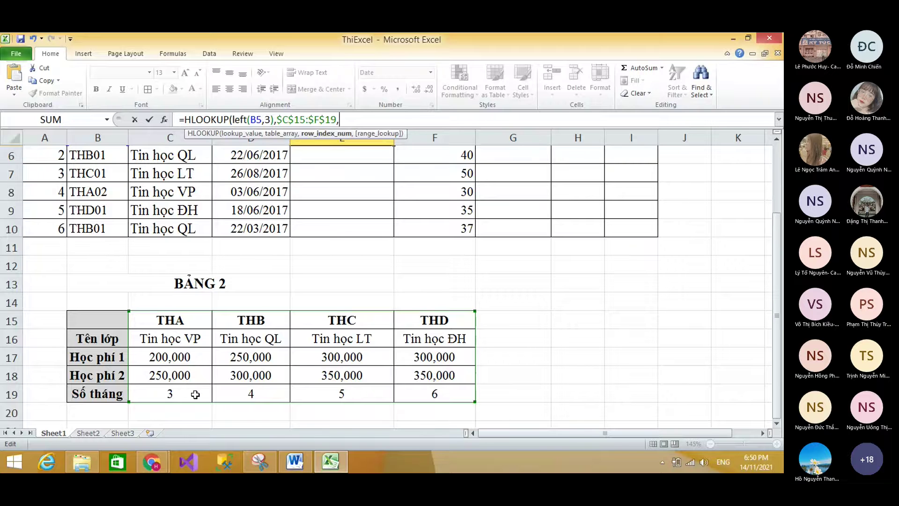
pyautogui.write('5,')
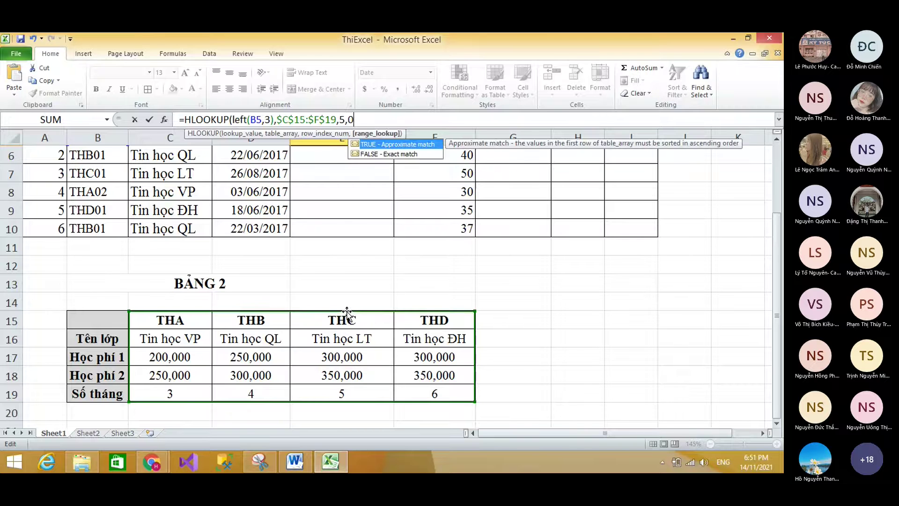
pyautogui.write('0)')
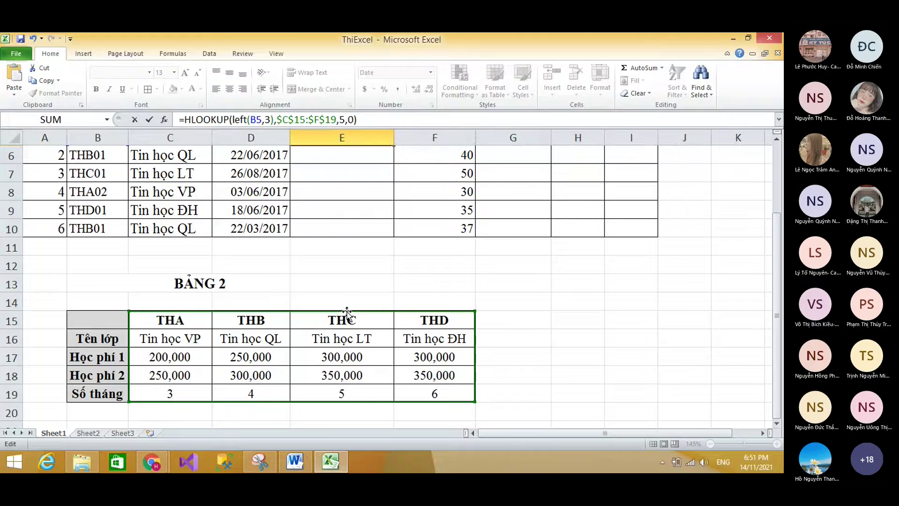
pyautogui.press('Return')
# Change the format of cell E5 from Date to Number
pyautogui.scroll(2, 572, 409)
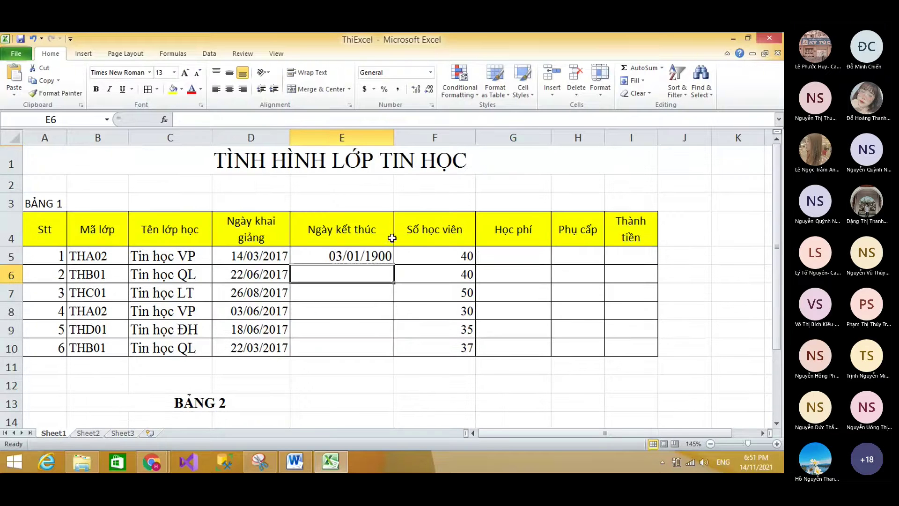
pyautogui.click(374, 252)
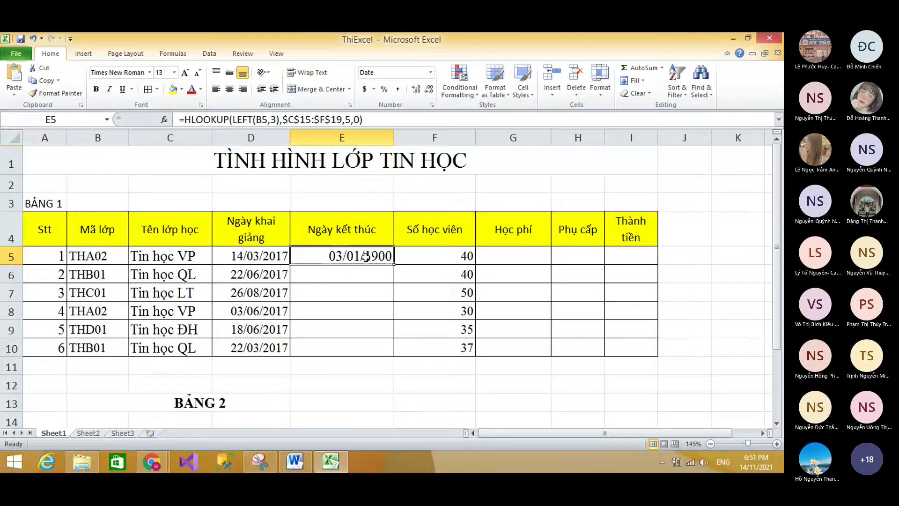
pyautogui.scroll(-1, 360, 192)
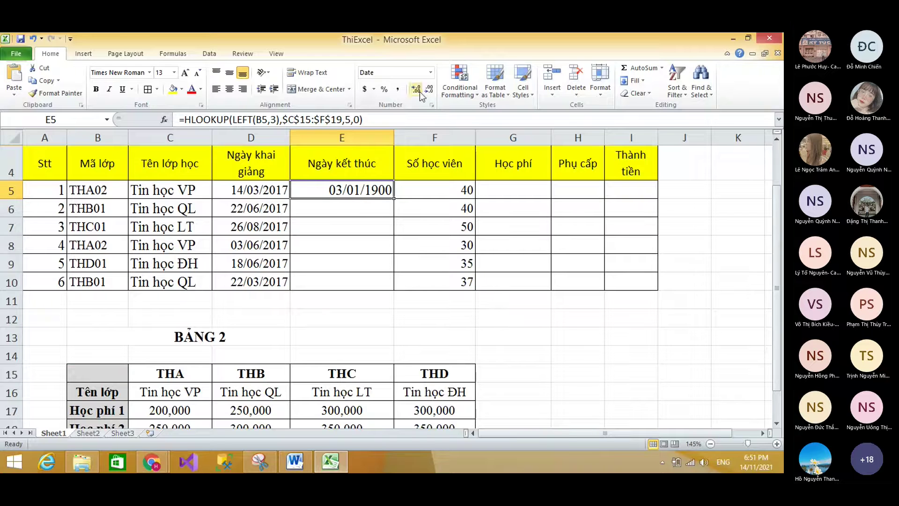
pyautogui.click(430, 72)
pyautogui.click(404, 115)
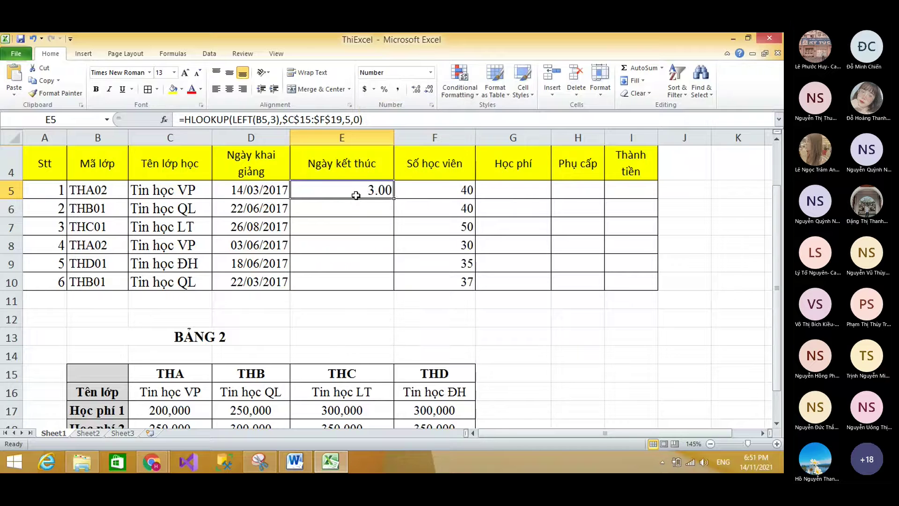
# Compare the HLOOKUP result in E5 with the Số tháng value for THA in C19 of Bảng 2
pyautogui.scroll(-2, 357, 213)
pyautogui.click(187, 345)
pyautogui.scroll(3, 215, 260)
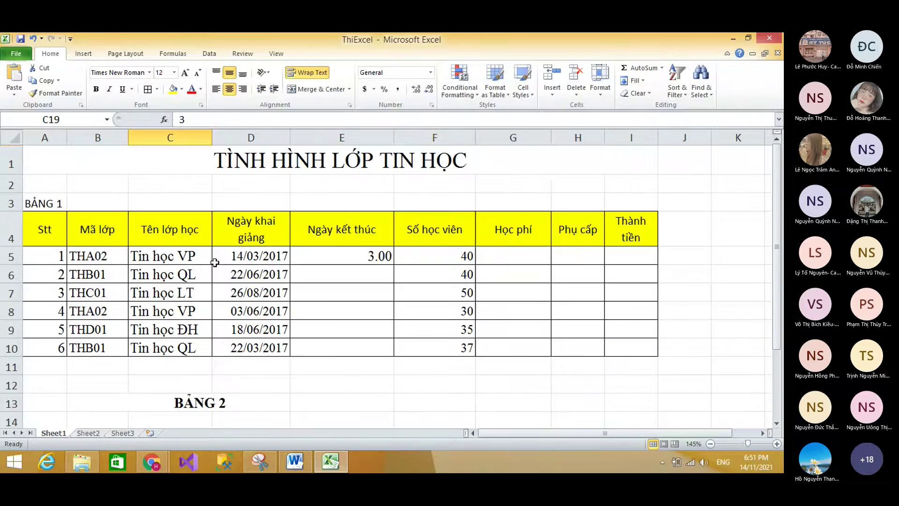
pyautogui.scroll(-4, 140, 262)
pyautogui.scroll(4, 227, 261)
pyautogui.click(378, 250)
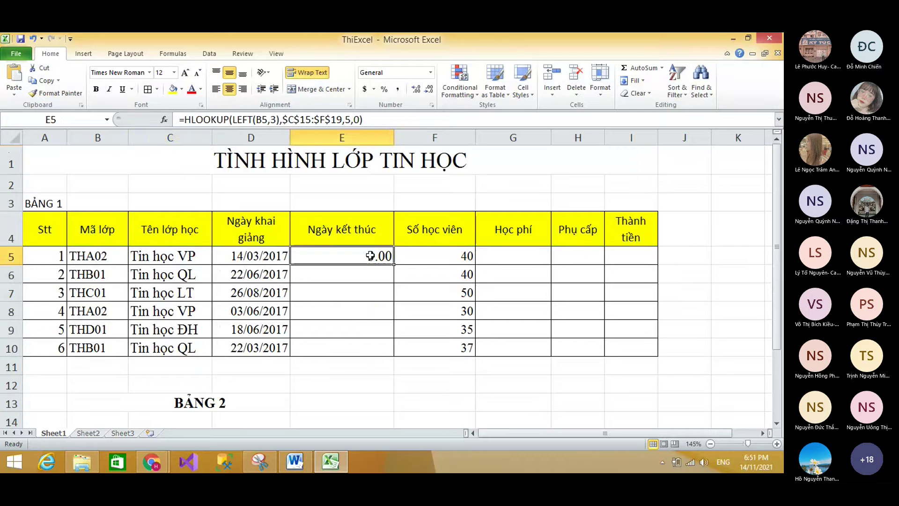
# Fill the HLOOKUP formula from E5 down to E10 and compare the THC01 result with Số tháng for THC in Bảng 2
pyautogui.moveTo(394, 265); pyautogui.dragTo(399, 352)
pyautogui.click(367, 293)
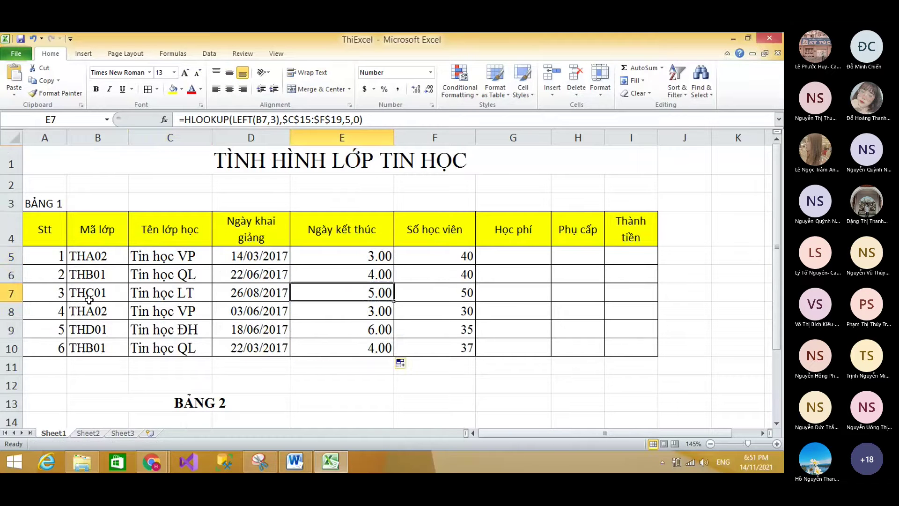
pyautogui.scroll(-3, 89, 300)
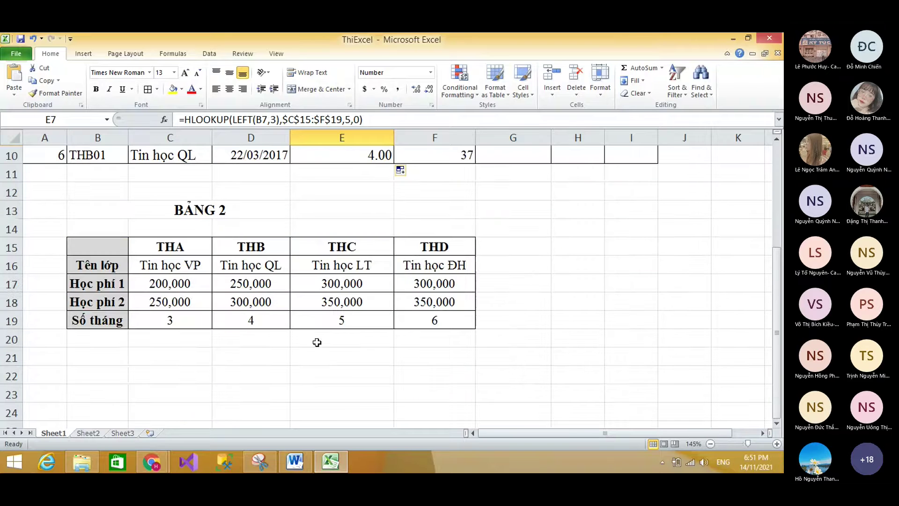
pyautogui.click(353, 316)
pyautogui.scroll(3, 374, 335)
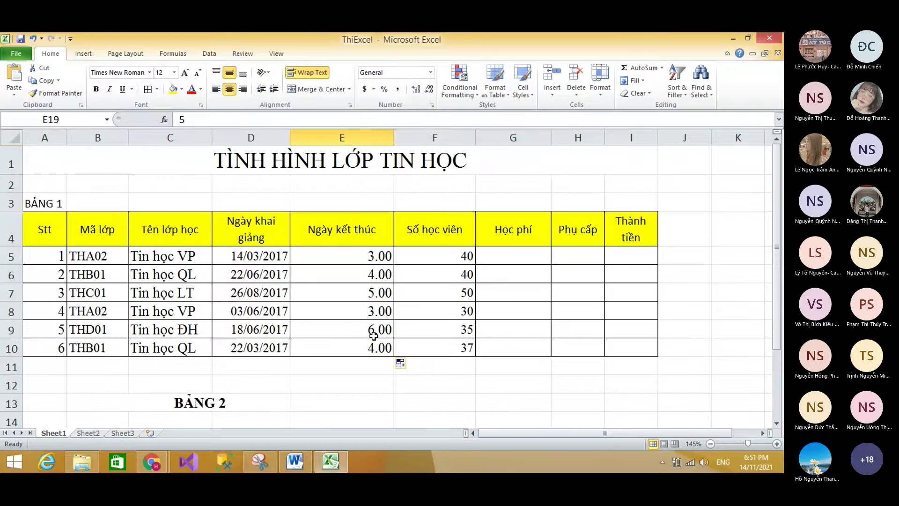
pyautogui.click(369, 291)
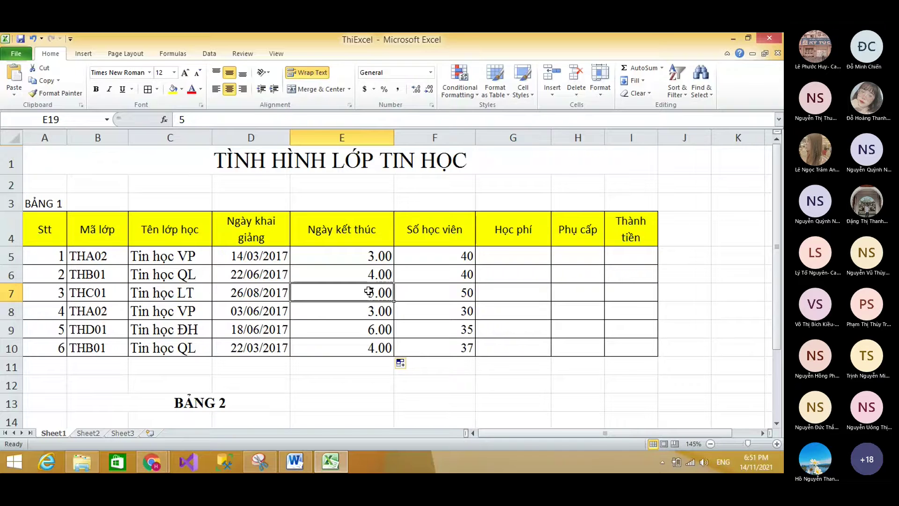
# Change the number format of cell E5 to Short Date
pyautogui.click(379, 259)
pyautogui.click(430, 73)
pyautogui.click(430, 73)
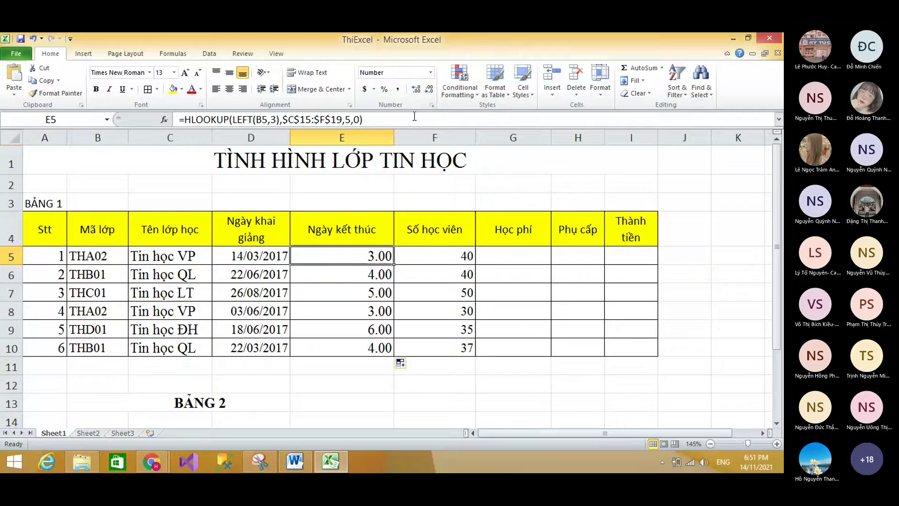
pyautogui.click(431, 73)
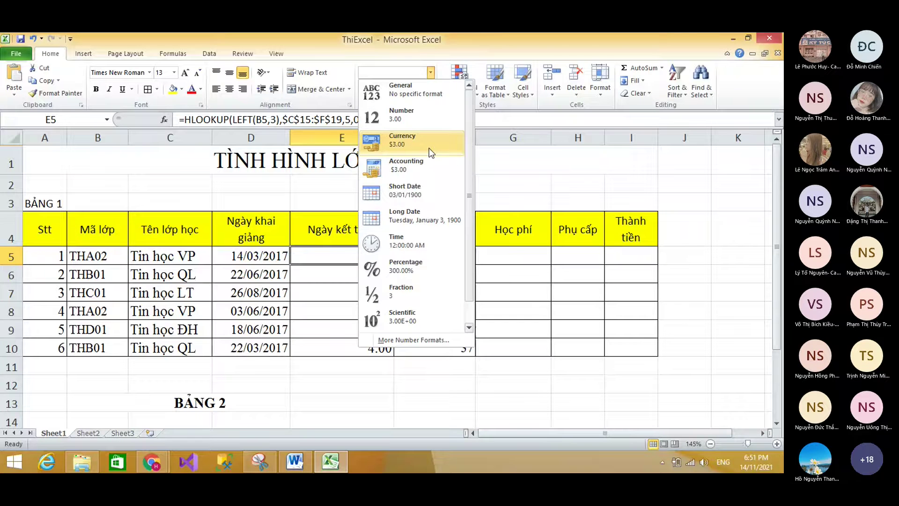
pyautogui.click(429, 204)
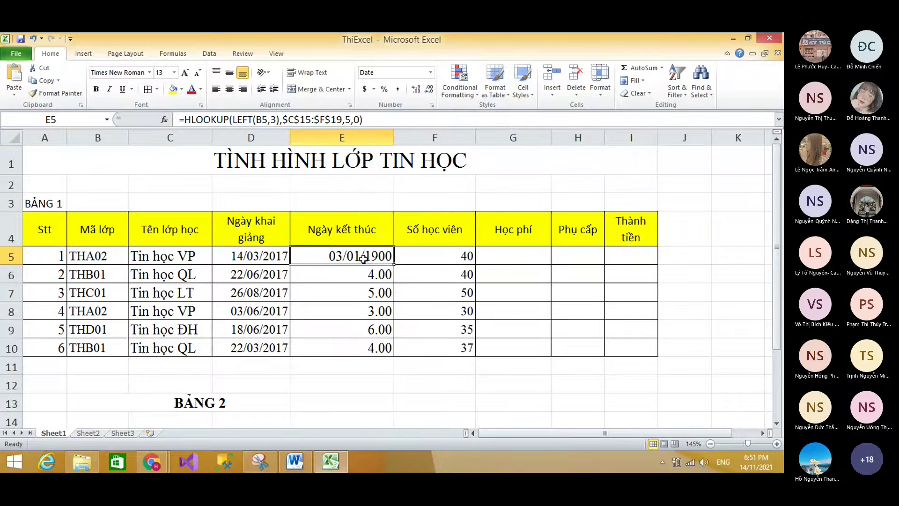
# Insert EDATE in front of the HLOOKUP in E5 with D5 as the start date, making the HLOOKUP its months argument
pyautogui.click(185, 121)
pyautogui.moveTo(363, 120); pyautogui.dragTo(189, 122)
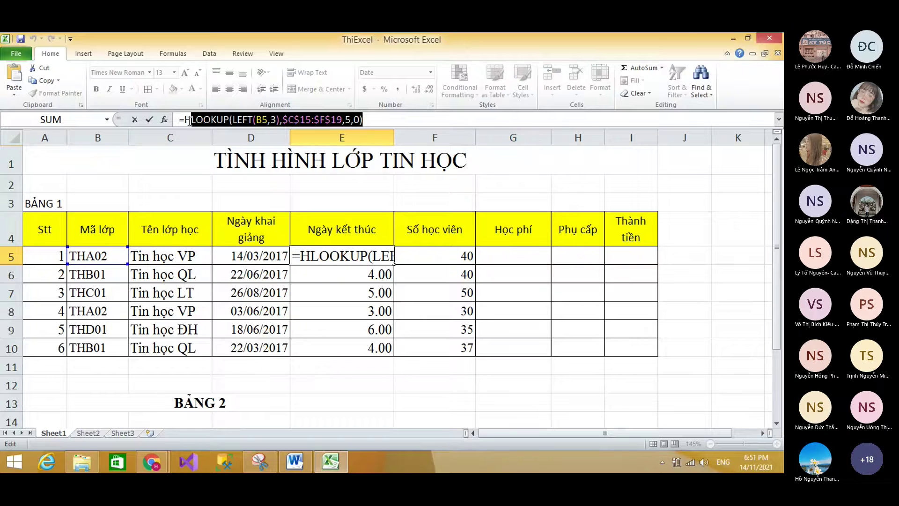
pyautogui.moveTo(184, 121); pyautogui.dragTo(379, 114)
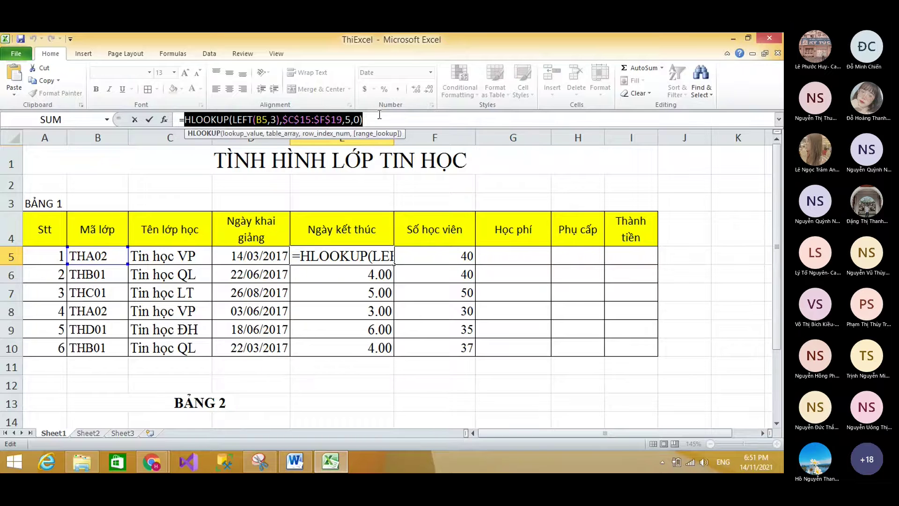
pyautogui.press('Left')
pyautogui.write('ed')
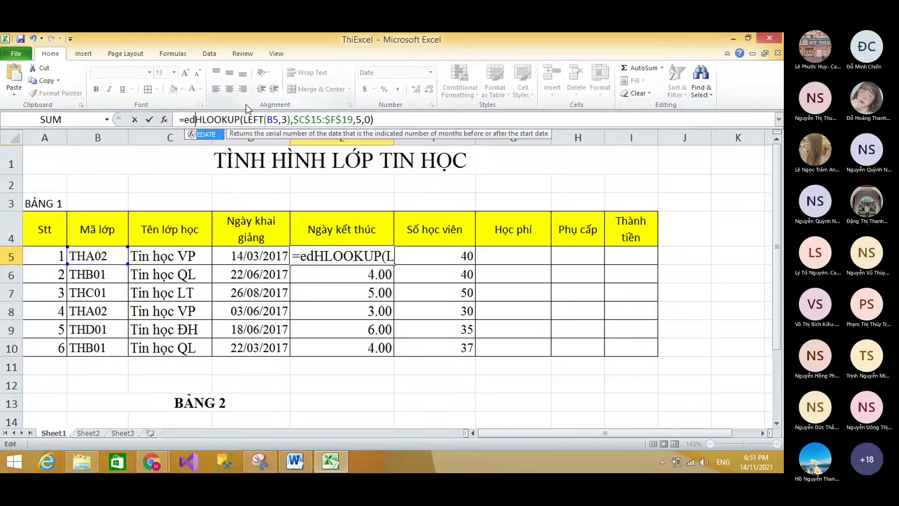
pyautogui.doubleClick(212, 134)
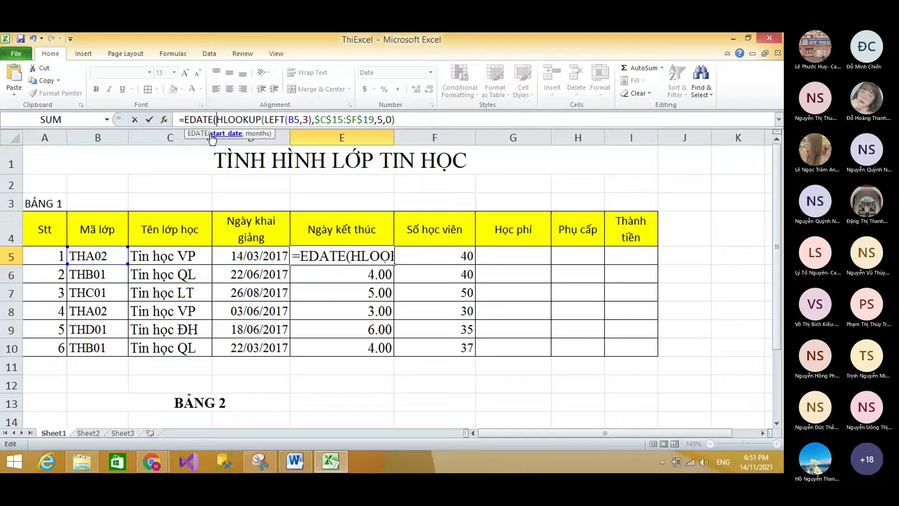
pyautogui.click(255, 260)
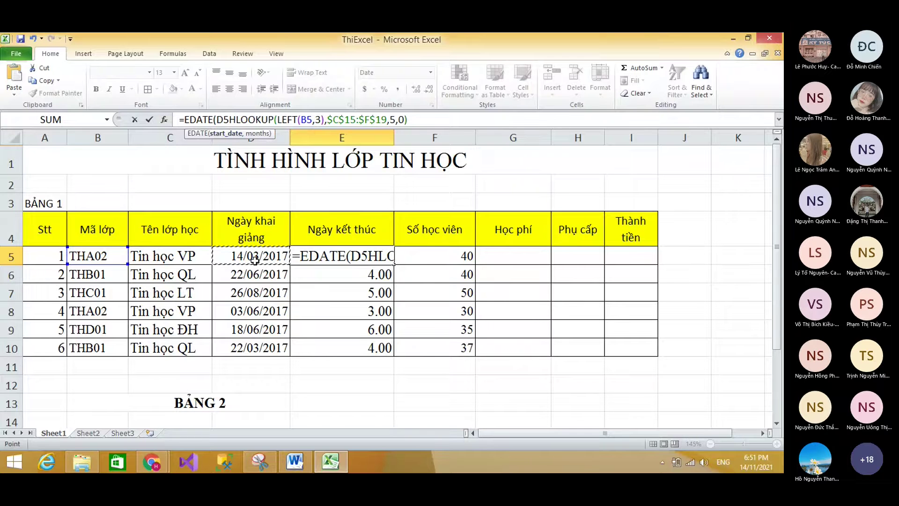
pyautogui.write(',')
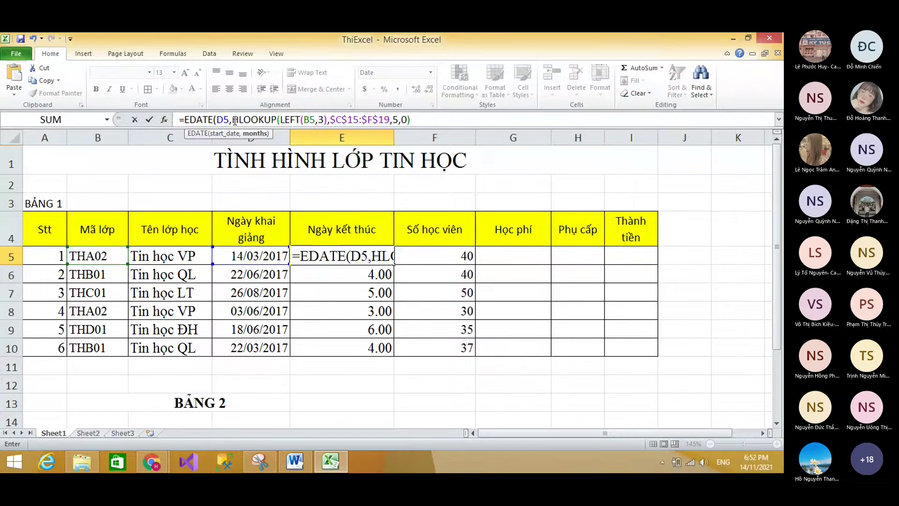
# Close the EDATE function after the HLOOKUP with a final parenthesis and enter the formula in E5
pyautogui.moveTo(233, 120); pyautogui.dragTo(440, 117)
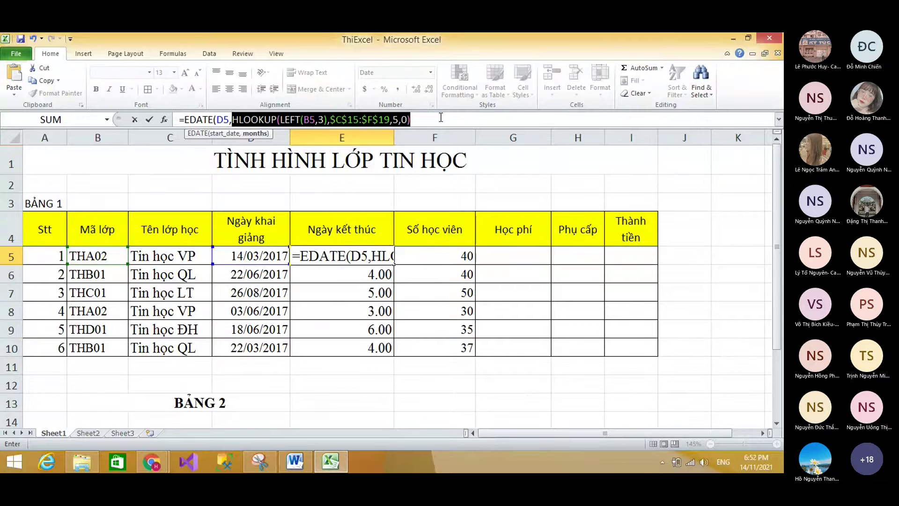
pyautogui.click(440, 117)
pyautogui.write(')')
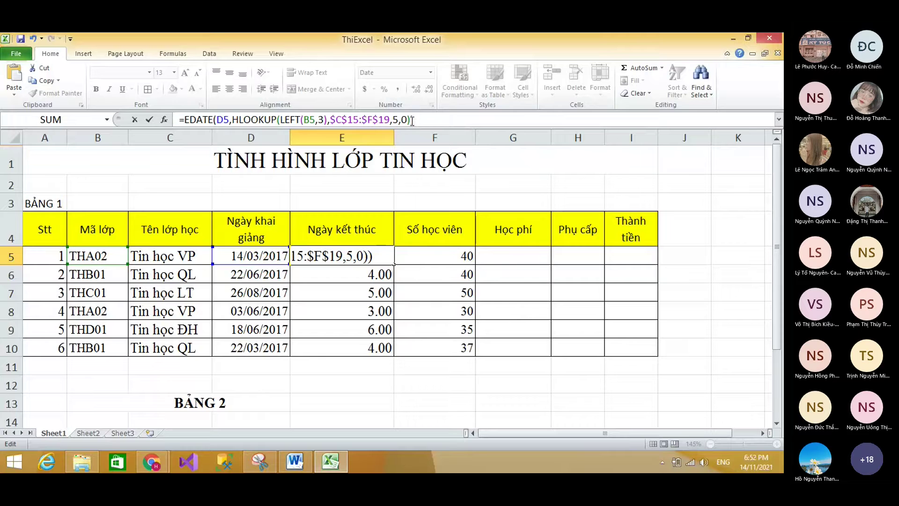
pyautogui.moveTo(407, 121); pyautogui.dragTo(234, 121)
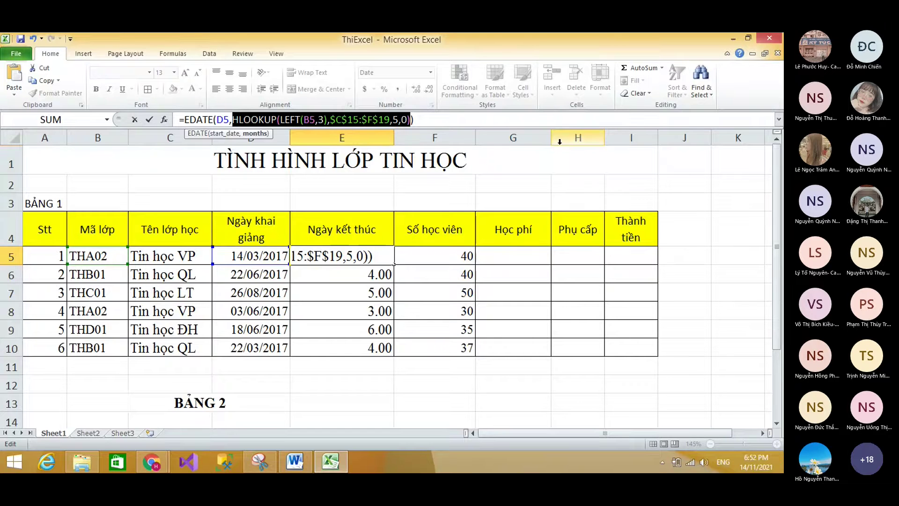
pyautogui.press('Return')
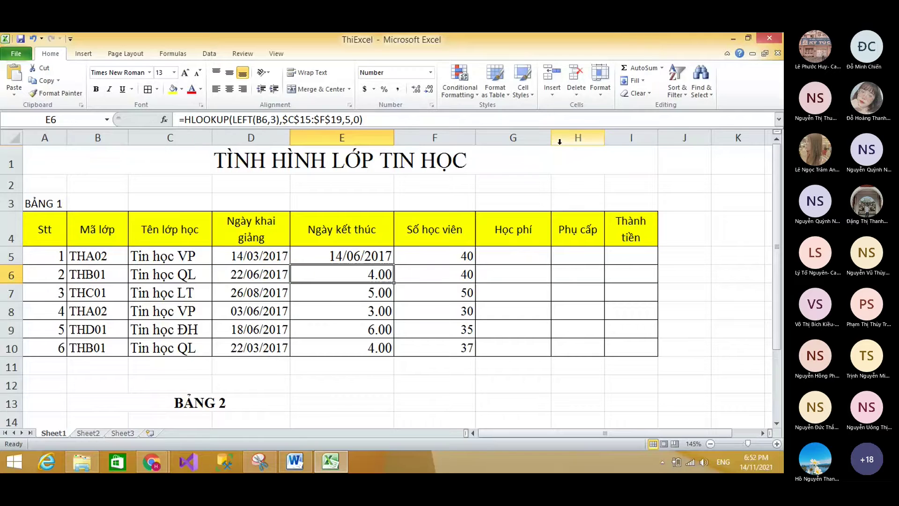
# Check the EDATE result in E5 against the Số tháng values in row 19 of Bảng 2
pyautogui.click(379, 257)
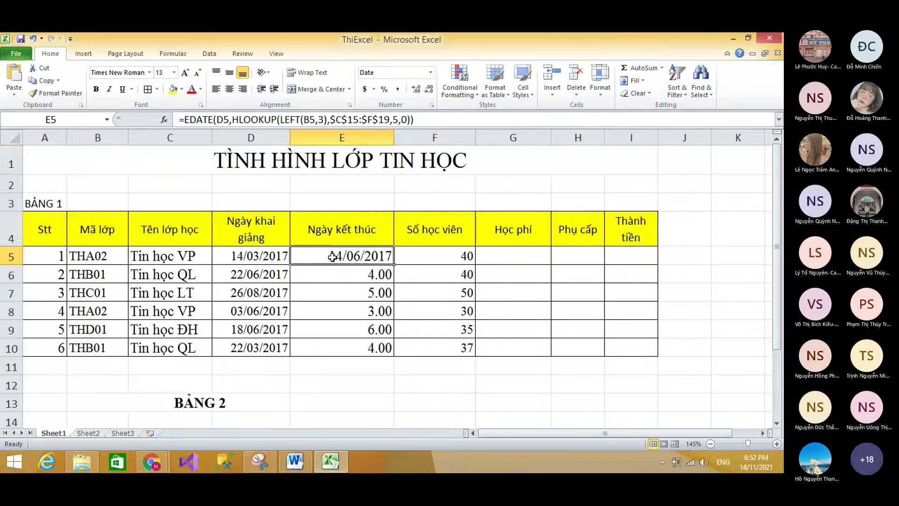
pyautogui.scroll(-2, 332, 257)
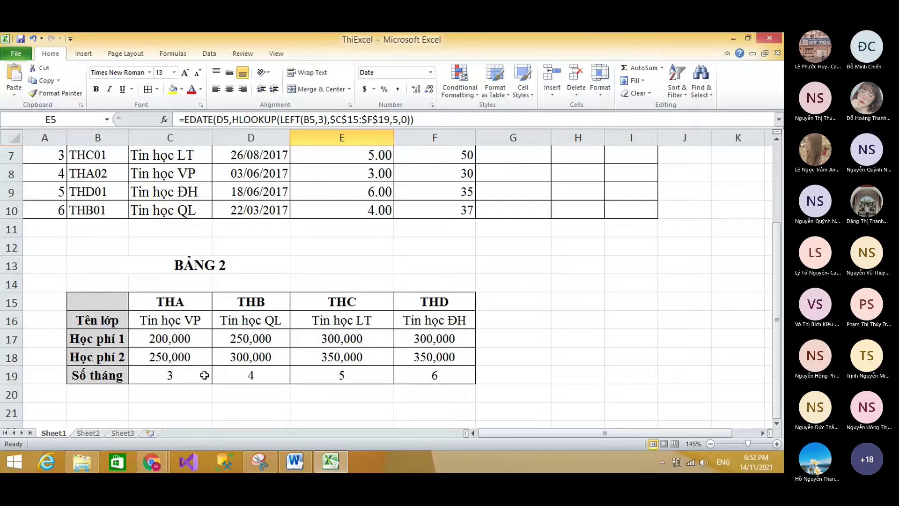
pyautogui.click(248, 375)
pyautogui.click(342, 376)
pyautogui.click(438, 374)
pyautogui.scroll(2, 437, 373)
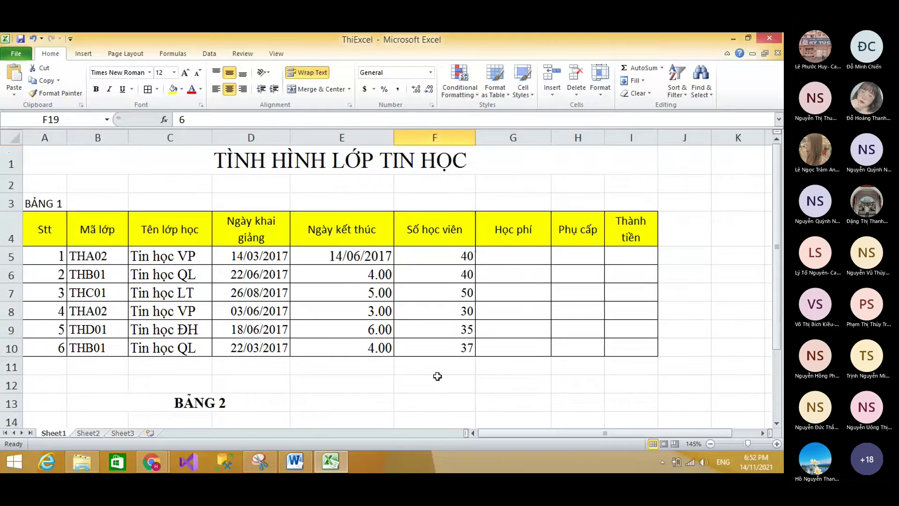
# Try multiplying the HLOOKUP months argument in E5's EDATE formula by 12, remove the factor again and enter the formula
pyautogui.click(357, 256)
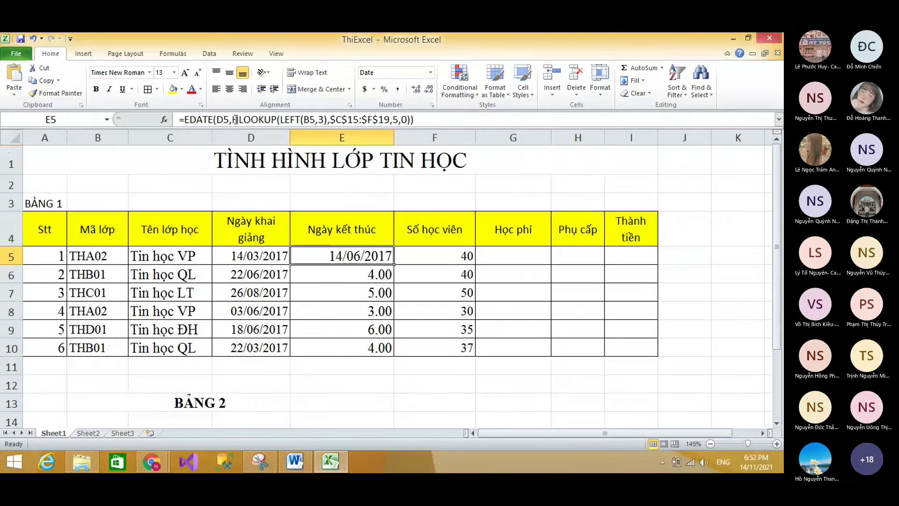
pyautogui.moveTo(237, 119); pyautogui.dragTo(412, 120)
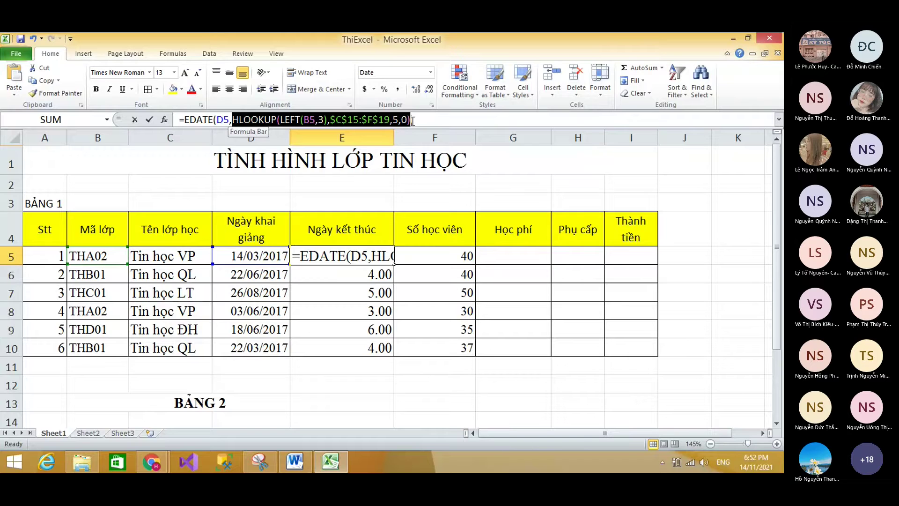
pyautogui.click(481, 117)
pyautogui.write('*')
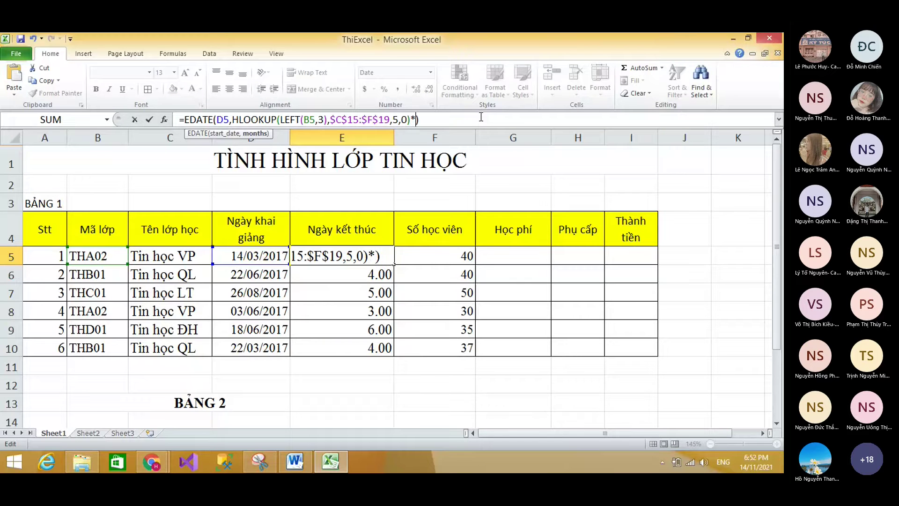
pyautogui.write('12')
pyautogui.moveTo(778, 225); pyautogui.dragTo(737, 326)
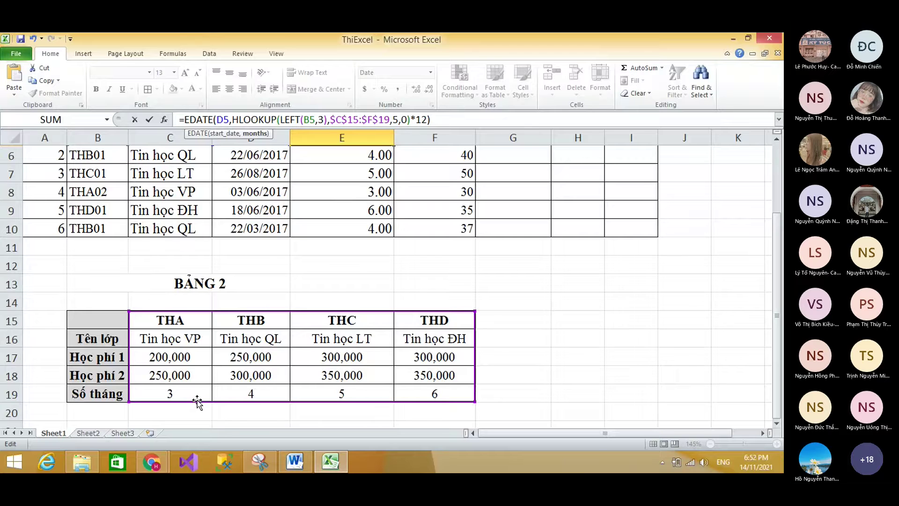
pyautogui.moveTo(777, 276); pyautogui.dragTo(782, 208)
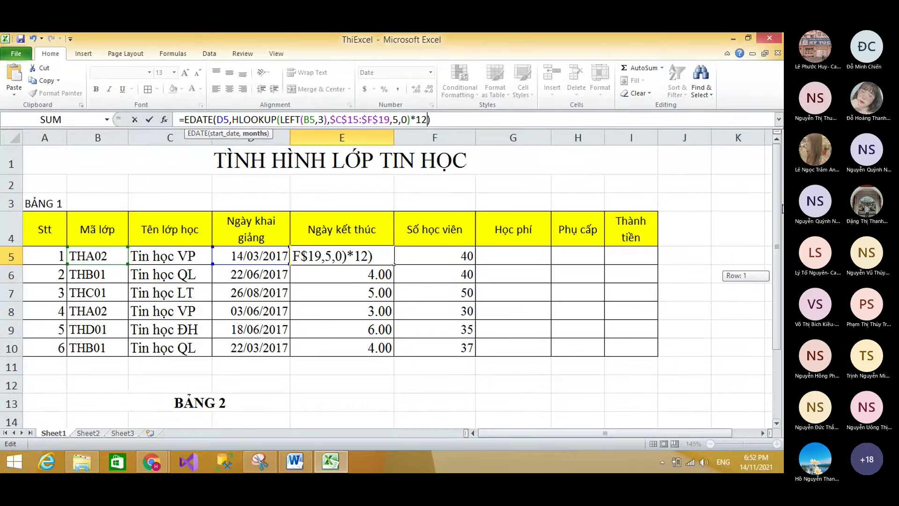
pyautogui.press('BackSpace')
pyautogui.press('BackSpace')
pyautogui.press('BackSpace')
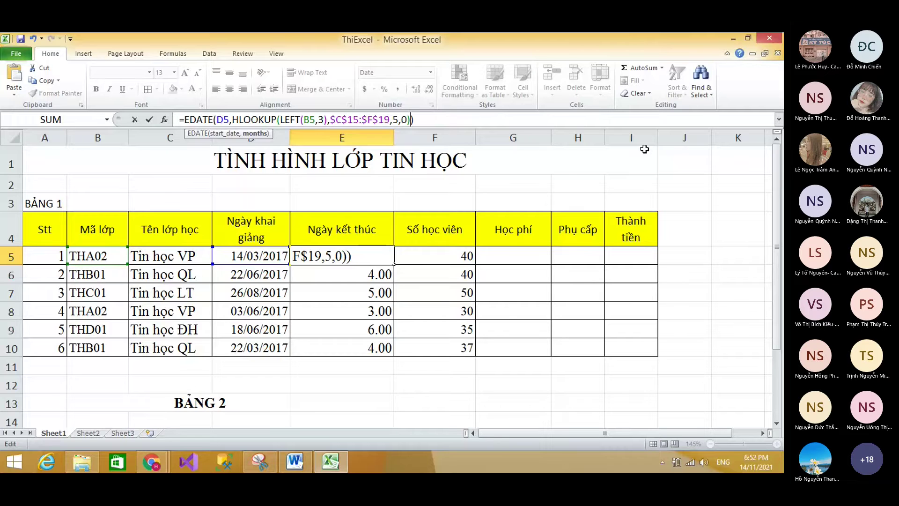
pyautogui.press('Return')
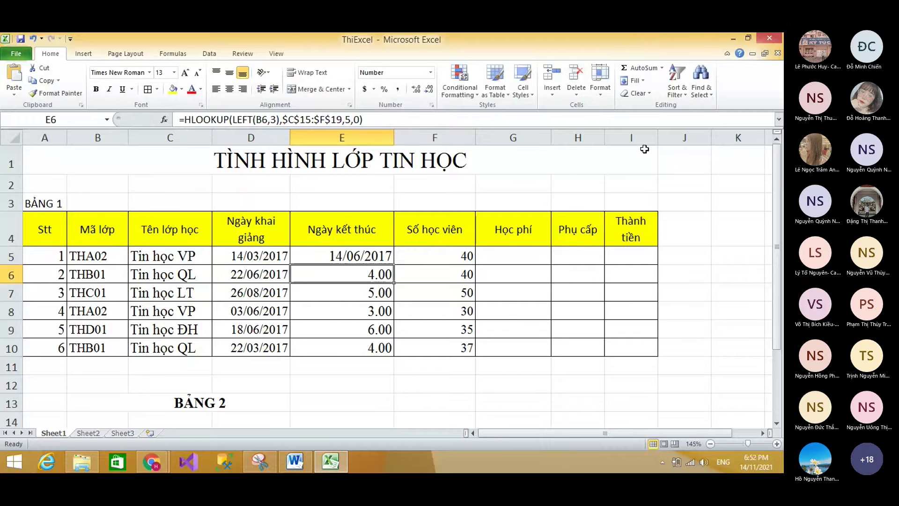
# Fill the EDATE formula from E5 down to E10
pyautogui.click(336, 255)
pyautogui.moveTo(394, 264); pyautogui.dragTo(391, 363)
# Review the HLOOKUP part of E5's formula against Bảng 2, and refill the Ngày kết thúc formula down to E10
pyautogui.doubleClick(369, 256)
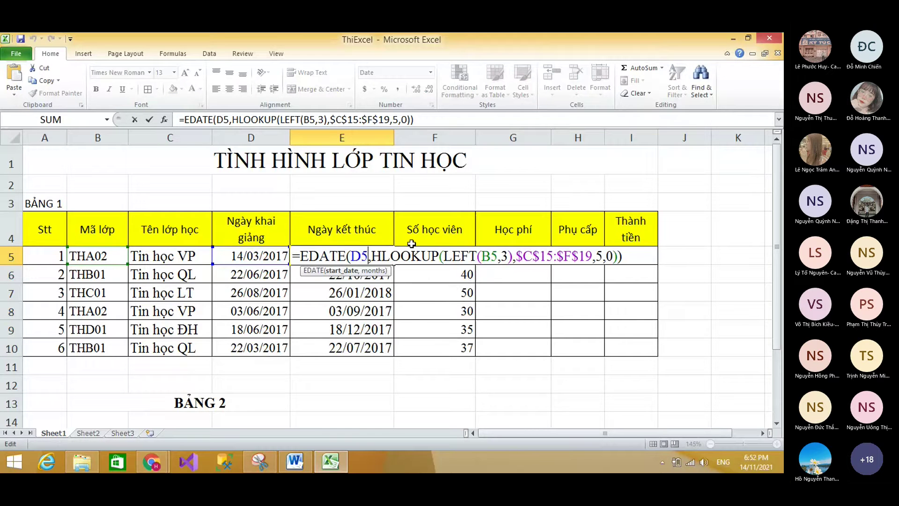
pyautogui.moveTo(619, 255); pyautogui.dragTo(372, 260)
pyautogui.moveTo(777, 239); pyautogui.dragTo(719, 309)
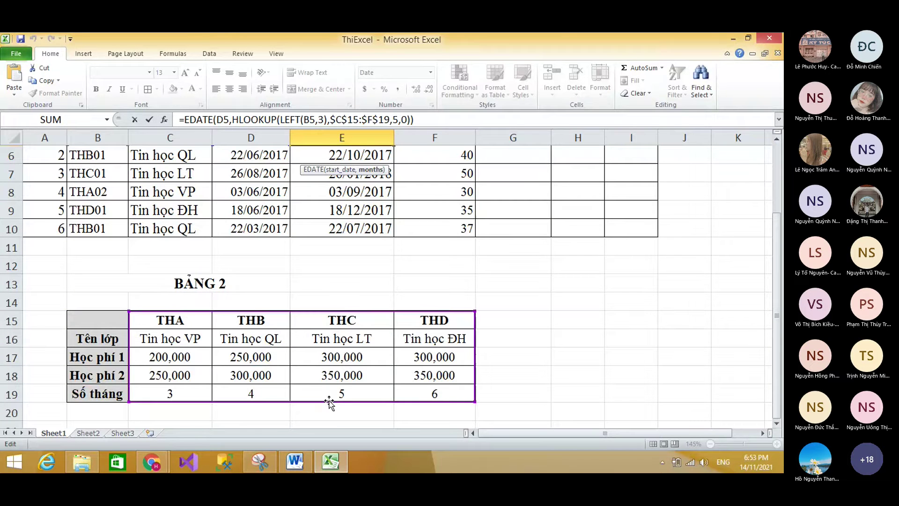
pyautogui.press('Return')
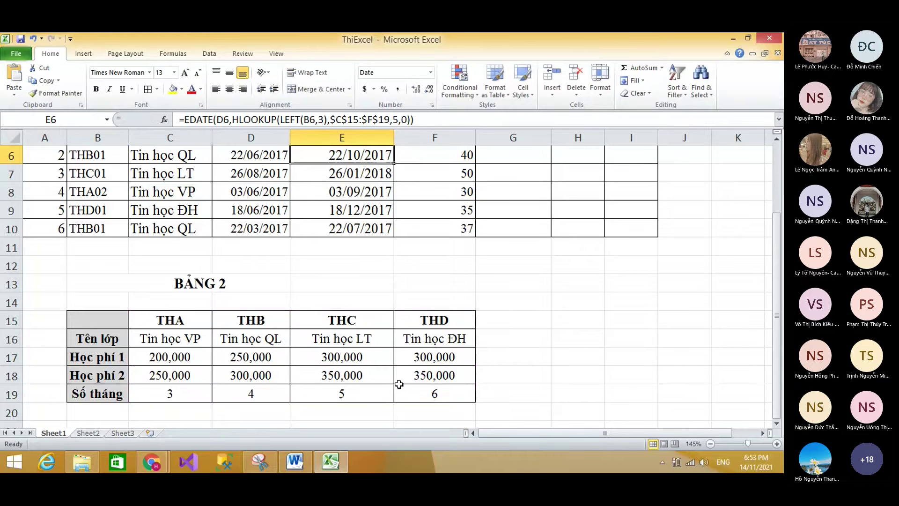
pyautogui.scroll(2, 399, 384)
pyautogui.click(361, 253)
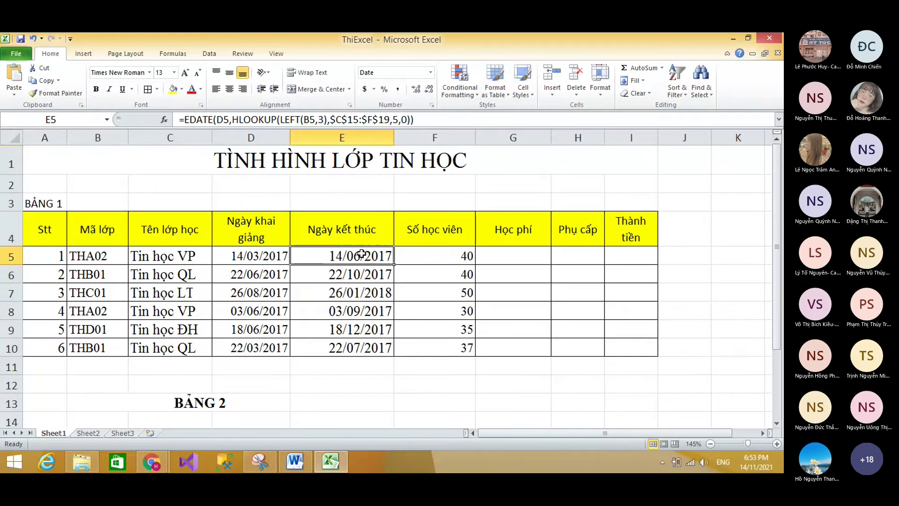
pyautogui.moveTo(393, 268); pyautogui.dragTo(401, 359)
pyautogui.click(360, 257)
# Switch to the Word exam document, highlight requirement b in yellow and read requirement c about Học phí
pyautogui.click(163, 457)
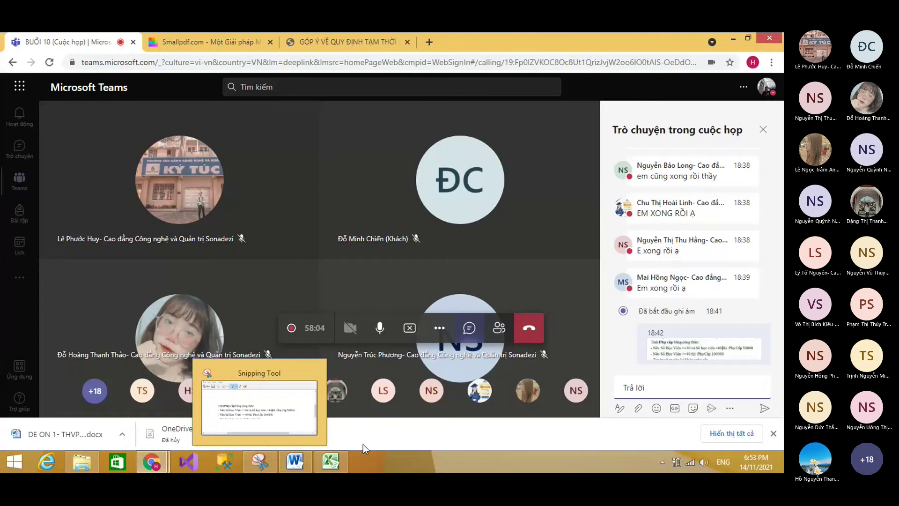
pyautogui.click(303, 466)
pyautogui.scroll(-2, 344, 361)
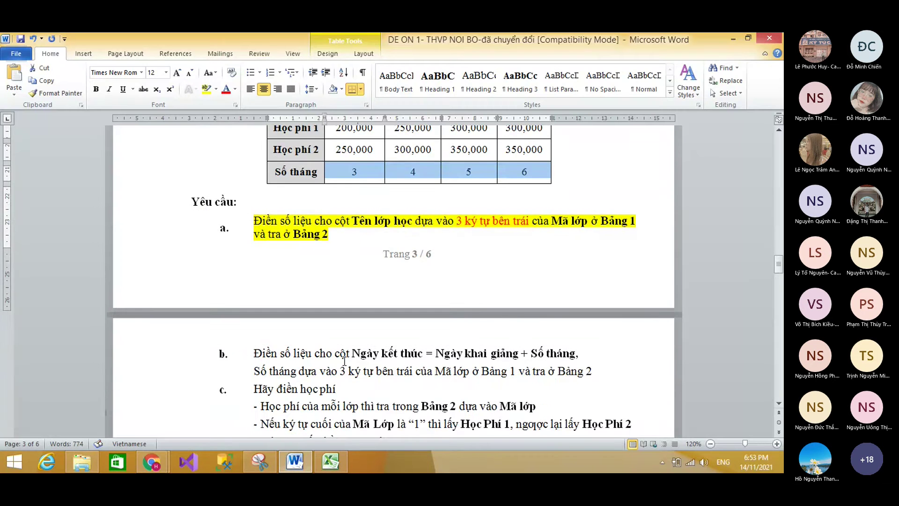
pyautogui.scroll(-1, 344, 361)
pyautogui.moveTo(255, 321); pyautogui.dragTo(594, 336)
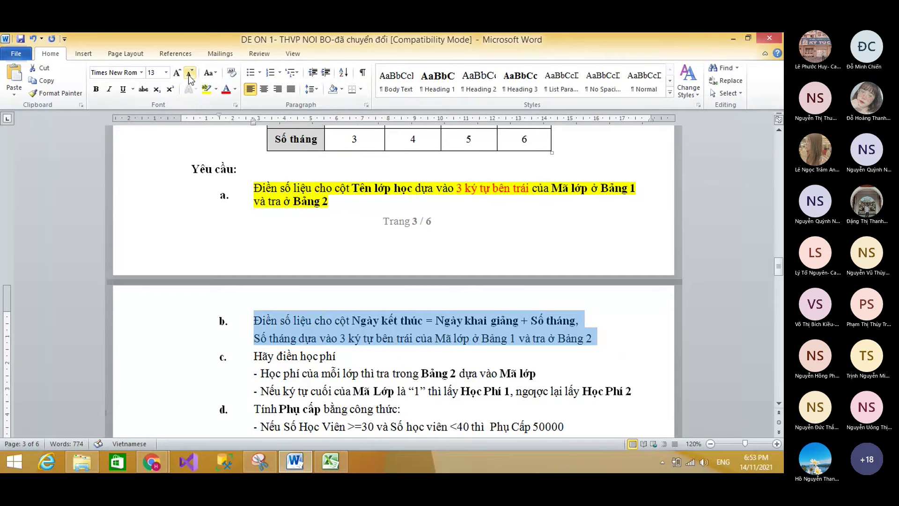
pyautogui.click(205, 88)
pyautogui.scroll(-5, 411, 354)
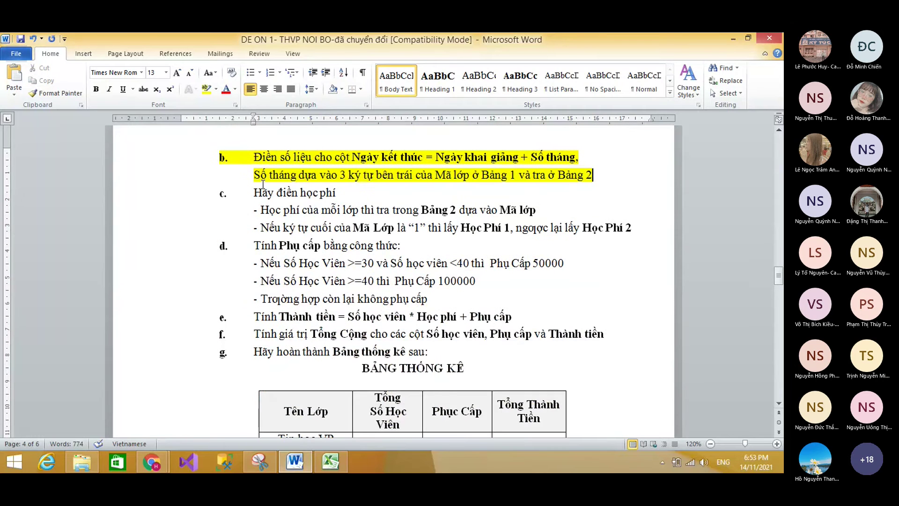
pyautogui.moveTo(263, 184); pyautogui.dragTo(634, 230)
pyautogui.click(456, 200)
pyautogui.scroll(2, 342, 415)
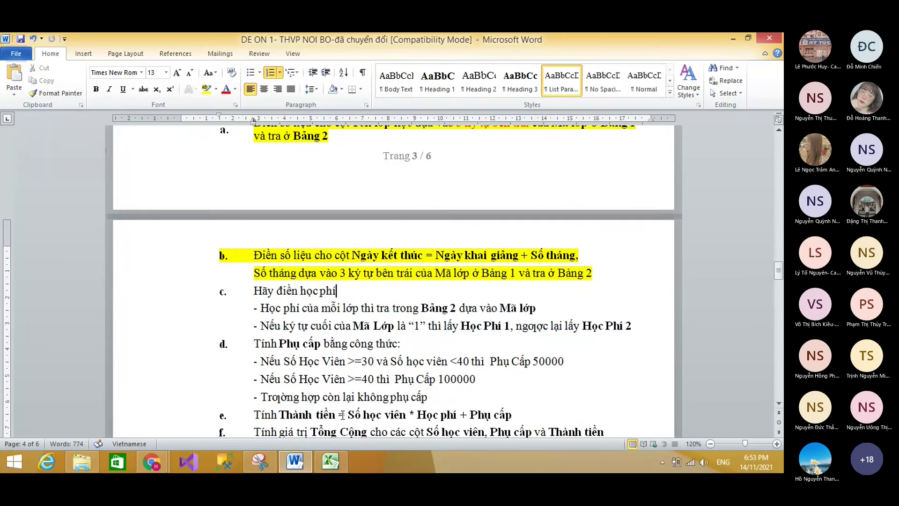
# Switch to the Teams meeting in the browser, mute the microphone and stop the meeting recording
pyautogui.hotkey('alt', 'Tab')
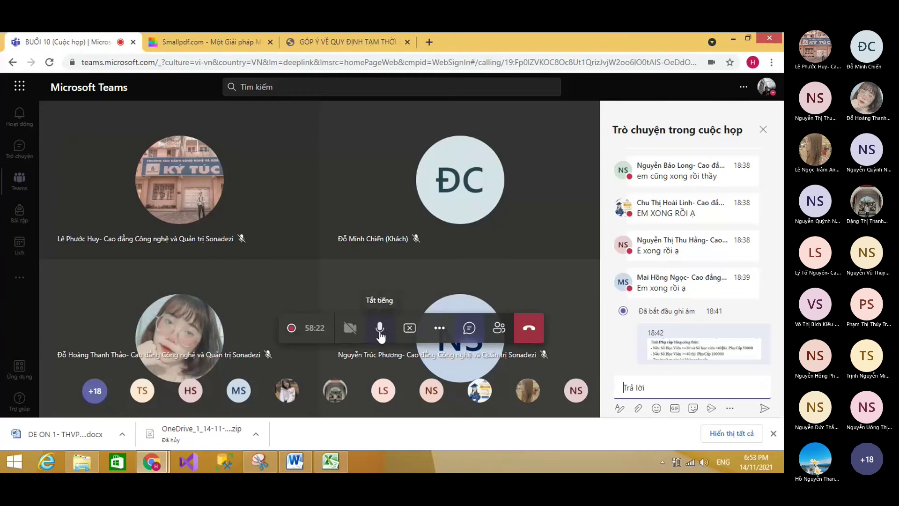
pyautogui.click(380, 330)
pyautogui.click(440, 327)
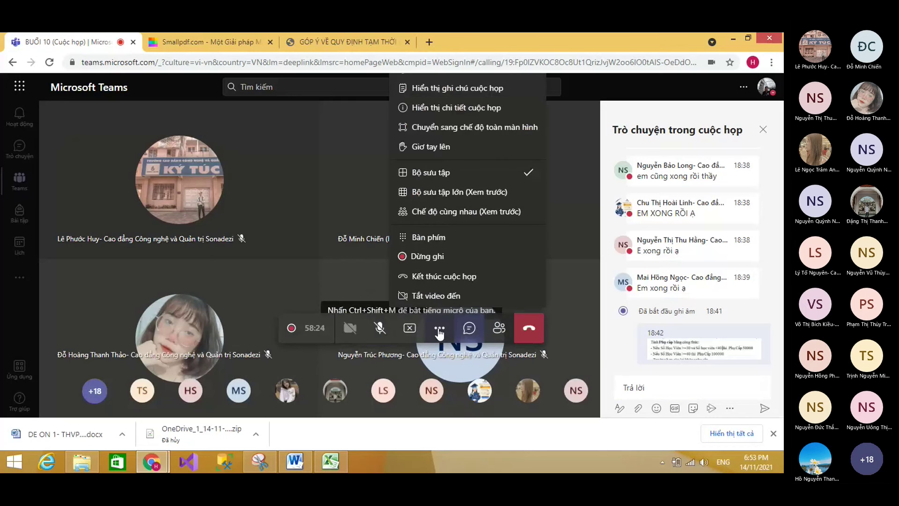
pyautogui.click(427, 261)
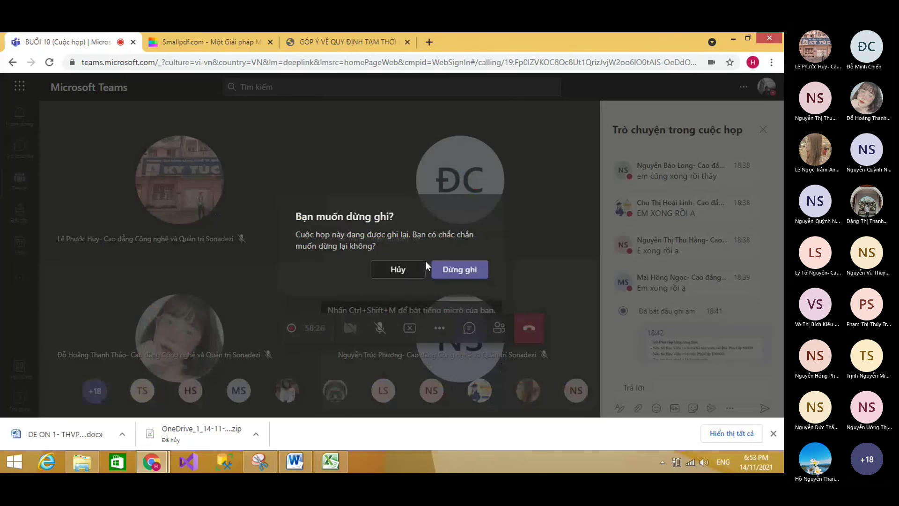